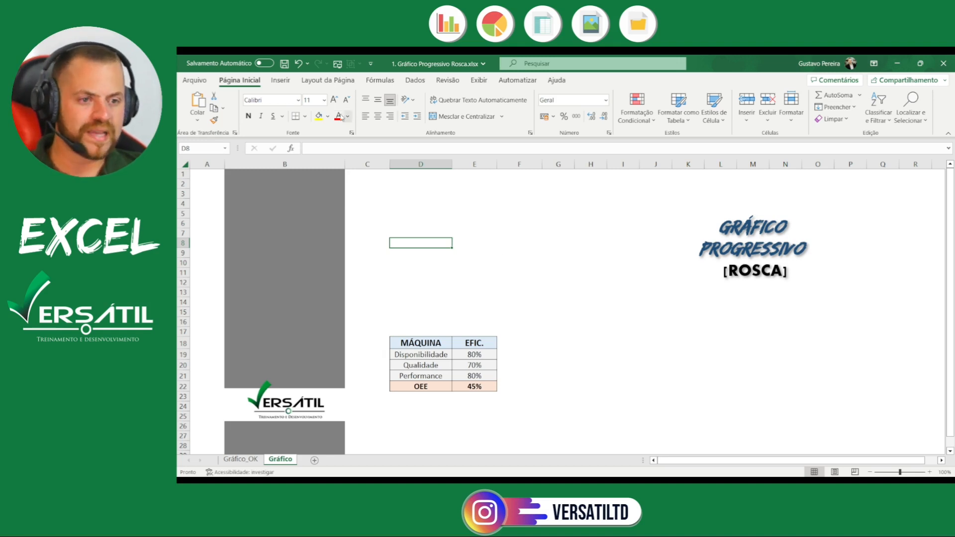
# Insert an empty doughnut chart on the Gráfico sheet and place it directly above the MÁQUINA table
pyautogui.press('Up')
pyautogui.press('Up')
pyautogui.press('Up')
pyautogui.press('Up')
pyautogui.press('Up')
pyautogui.click(288, 84)
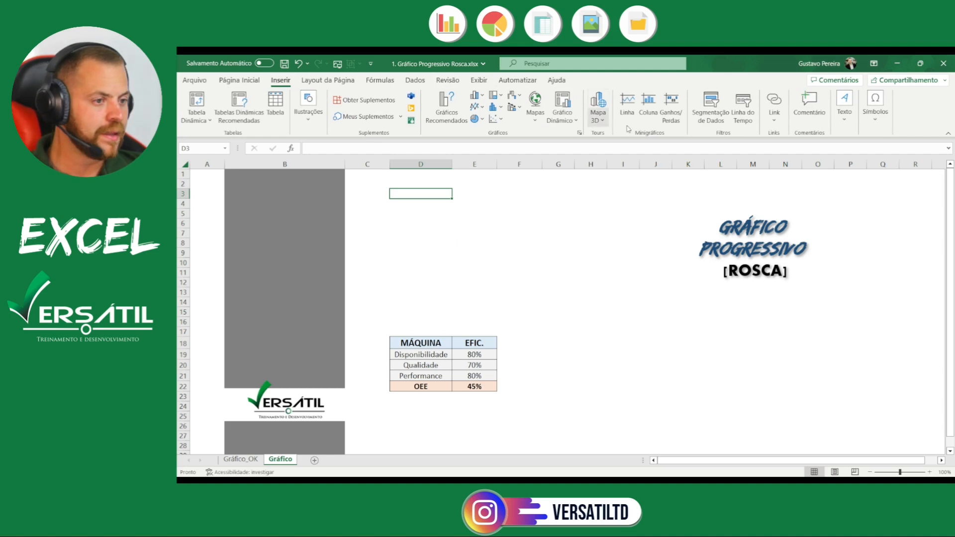
pyautogui.click(477, 120)
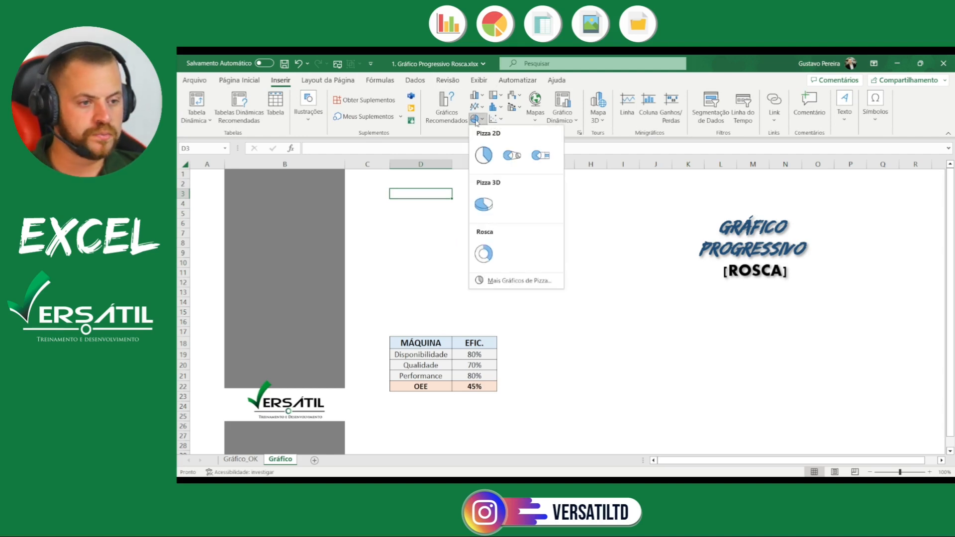
pyautogui.click(483, 253)
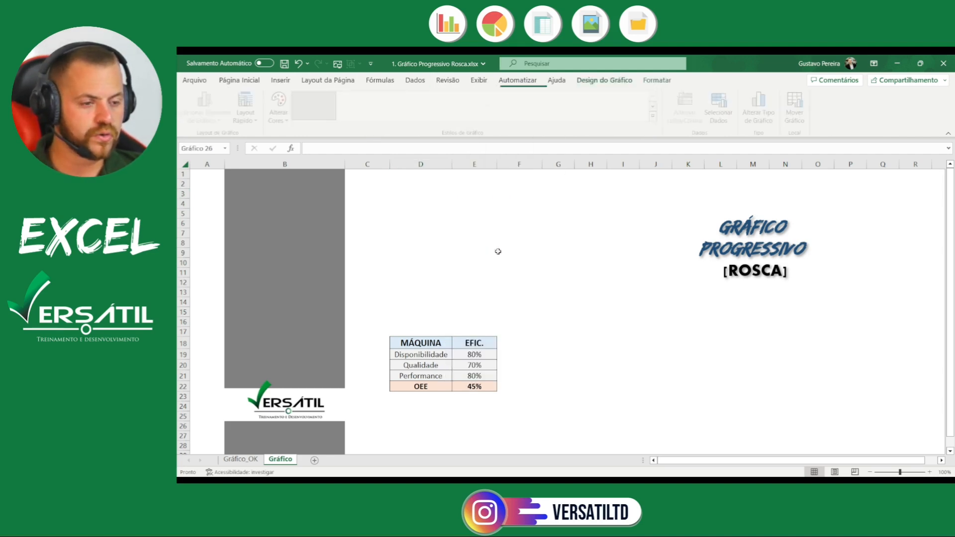
pyautogui.moveTo(557, 242); pyautogui.dragTo(475, 179)
pyautogui.click(686, 311)
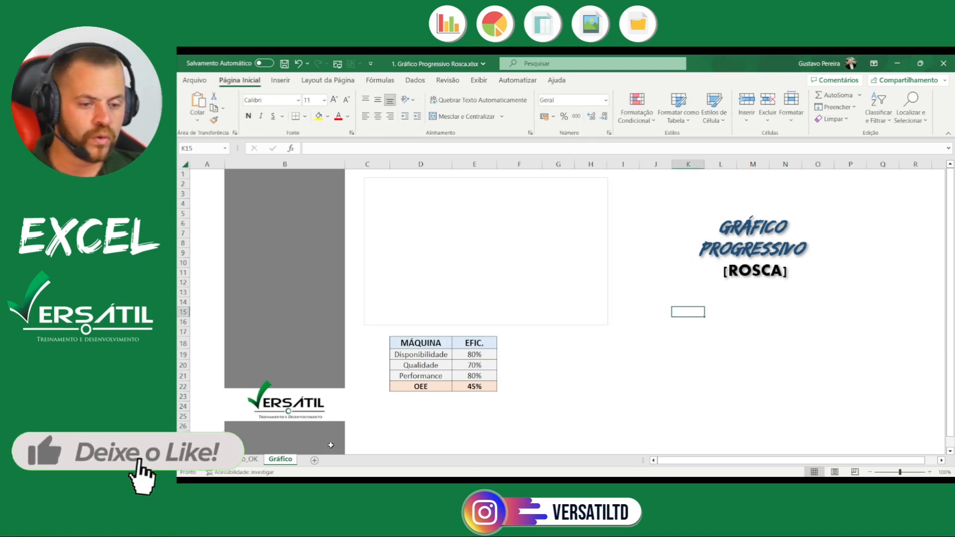
# Examine the finished progressive doughnut charts and their segments on the Gráfico_OK sheet
pyautogui.click(252, 459)
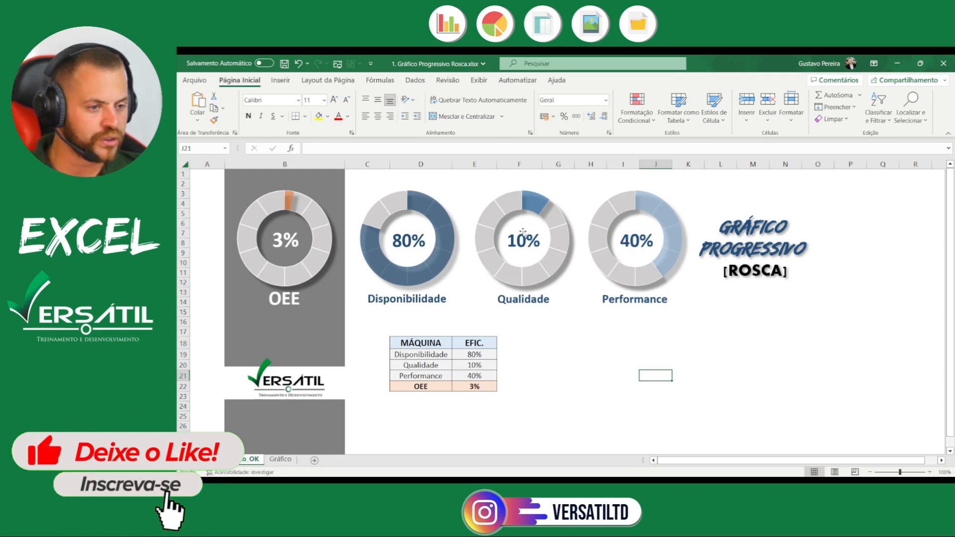
pyautogui.scroll(1, 534, 251)
pyautogui.scroll(1, 547, 256)
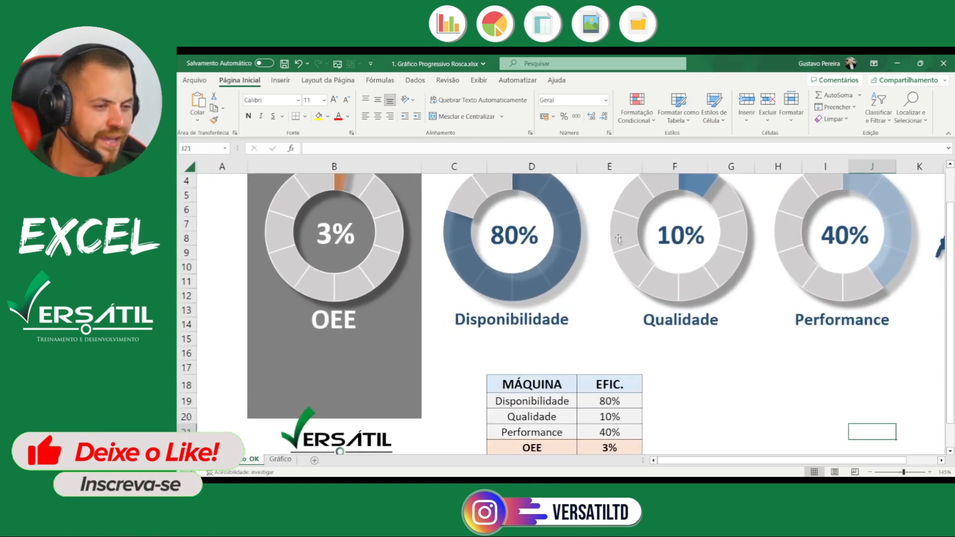
pyautogui.scroll(1, 647, 237)
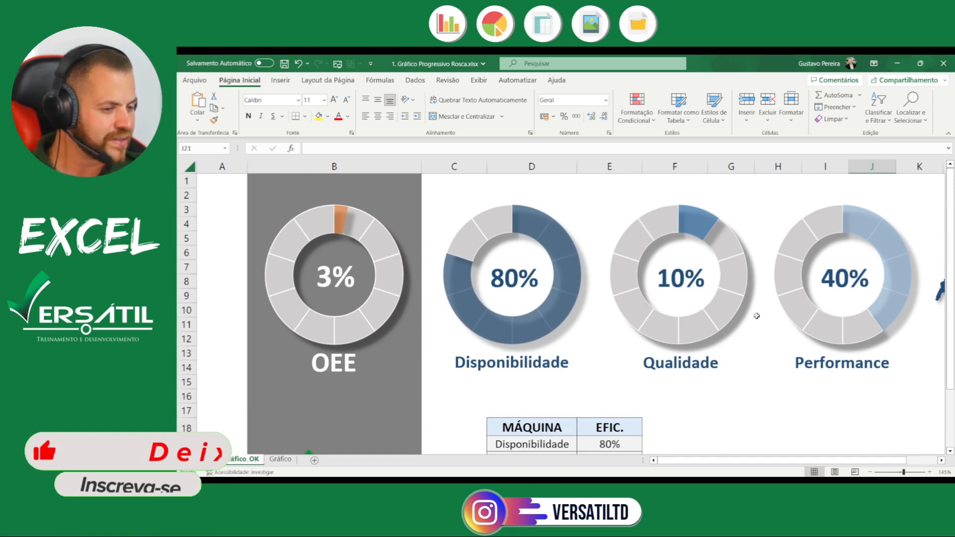
pyautogui.moveTo(689, 225)
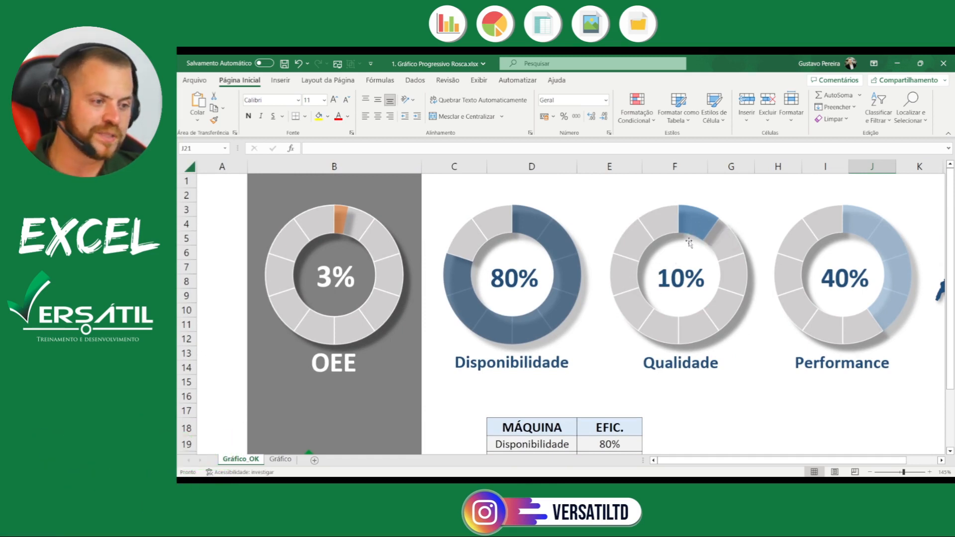
pyautogui.moveTo(718, 293)
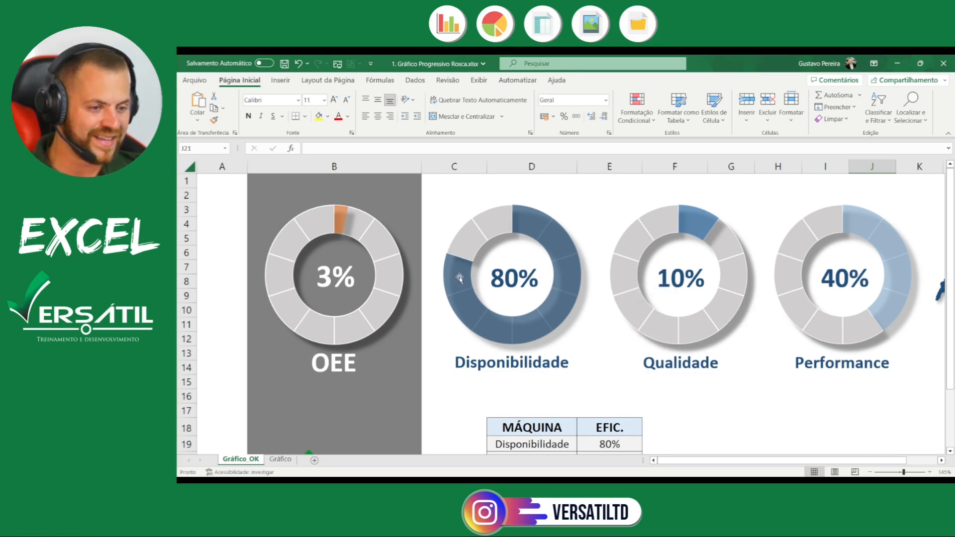
pyautogui.moveTo(481, 228)
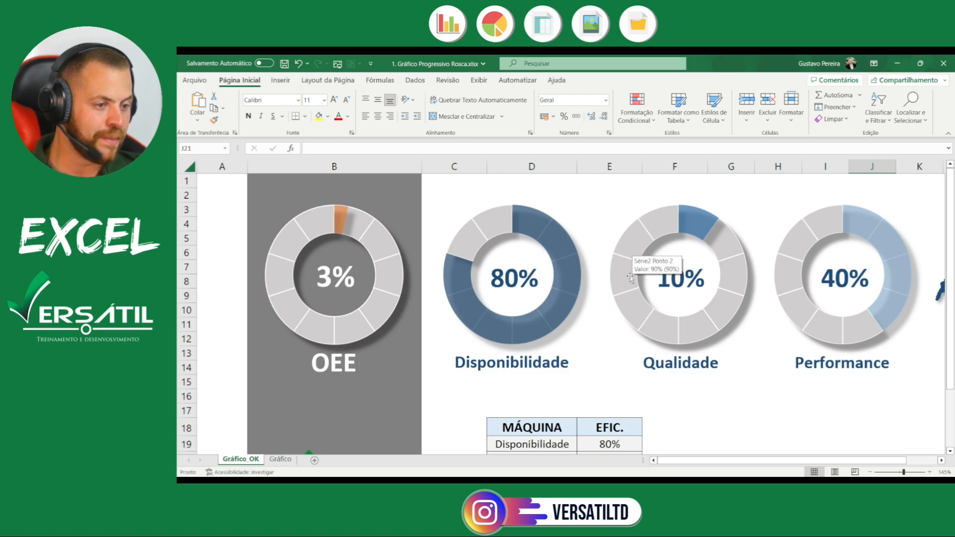
# Set the Qualidade efficiency to 90% in the Gráfico_OK table, check its chart and return to the Gráfico sheet
pyautogui.scroll(-1, 618, 402)
pyautogui.click(611, 417)
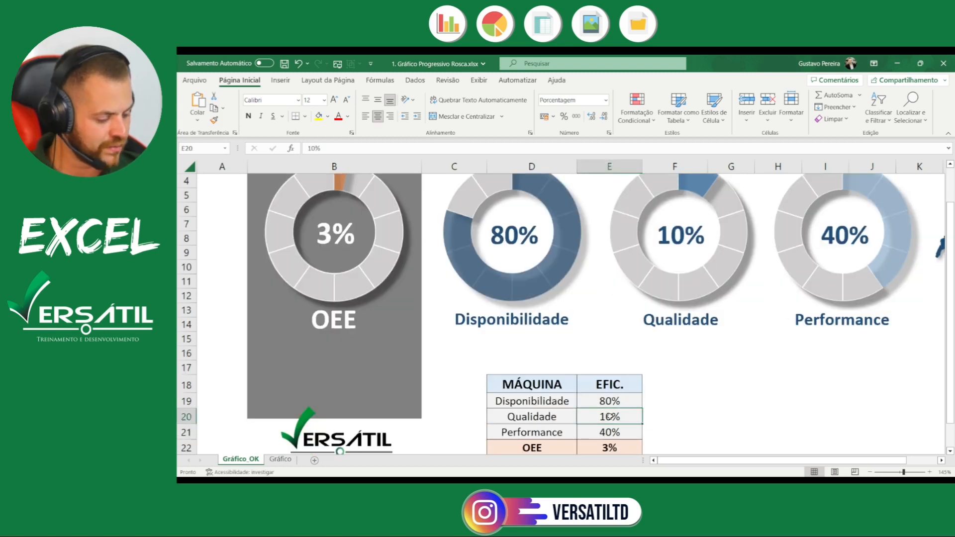
pyautogui.write('90')
pyautogui.press('Return')
pyautogui.scroll(1, 654, 339)
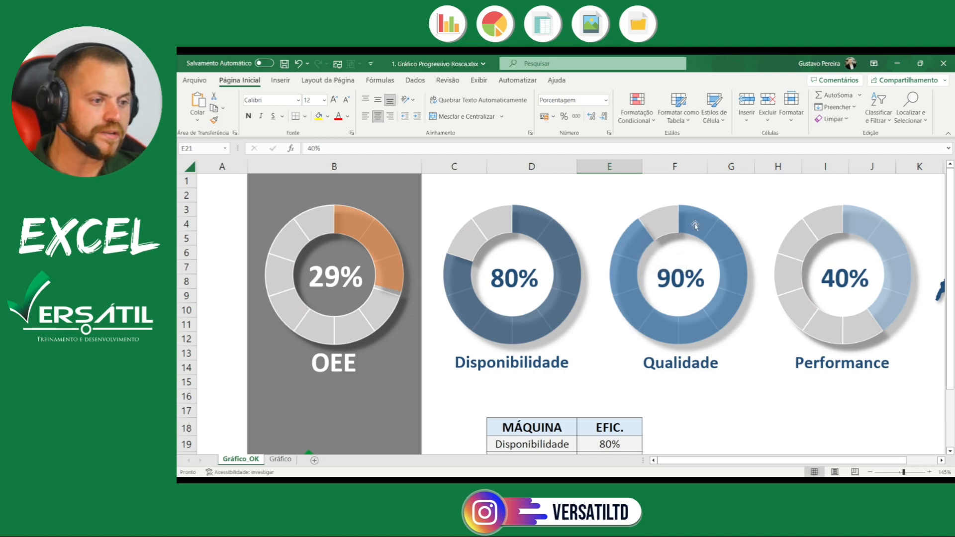
pyautogui.click(280, 458)
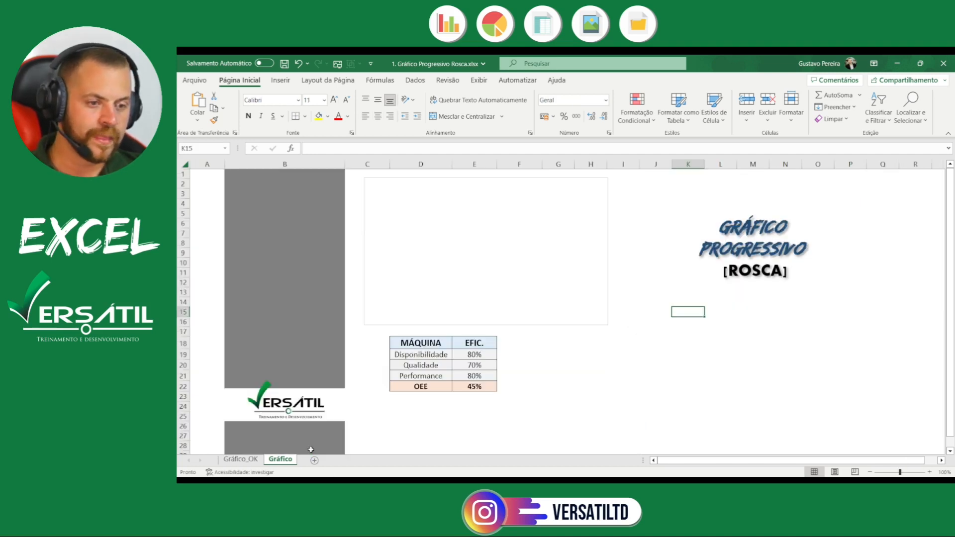
pyautogui.rightClick(492, 219)
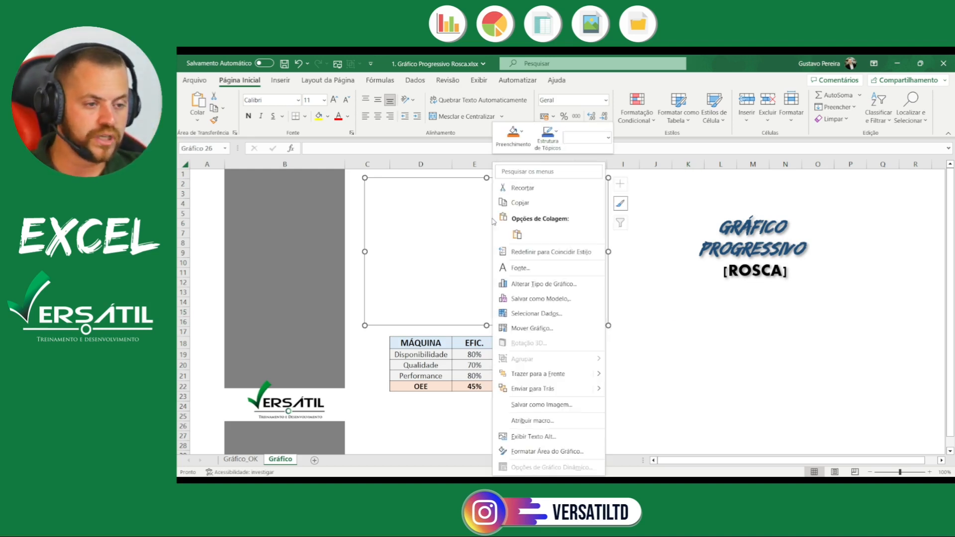
pyautogui.click(450, 235)
pyautogui.click(656, 243)
# Add a new data series to the empty doughnut chart and name it Fundo
pyautogui.click(499, 219)
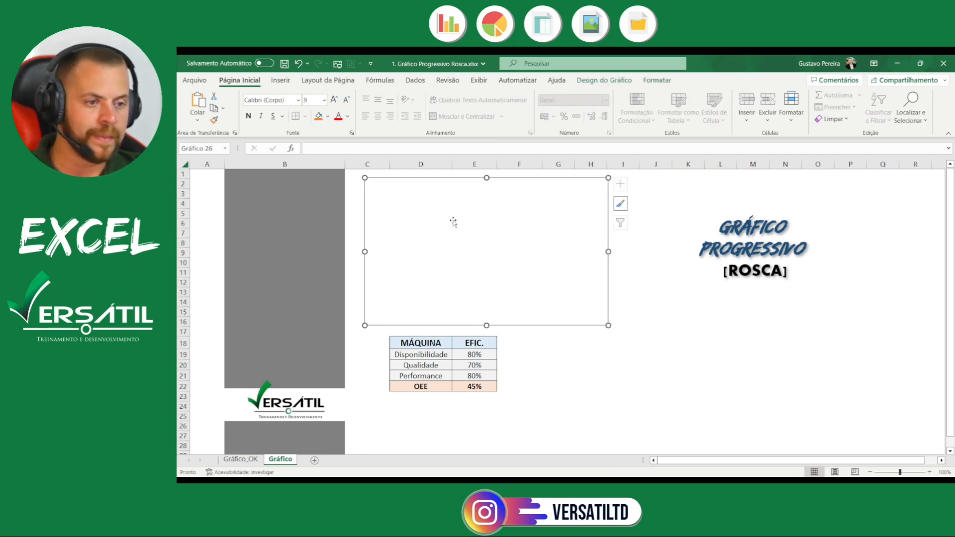
pyautogui.rightClick(495, 225)
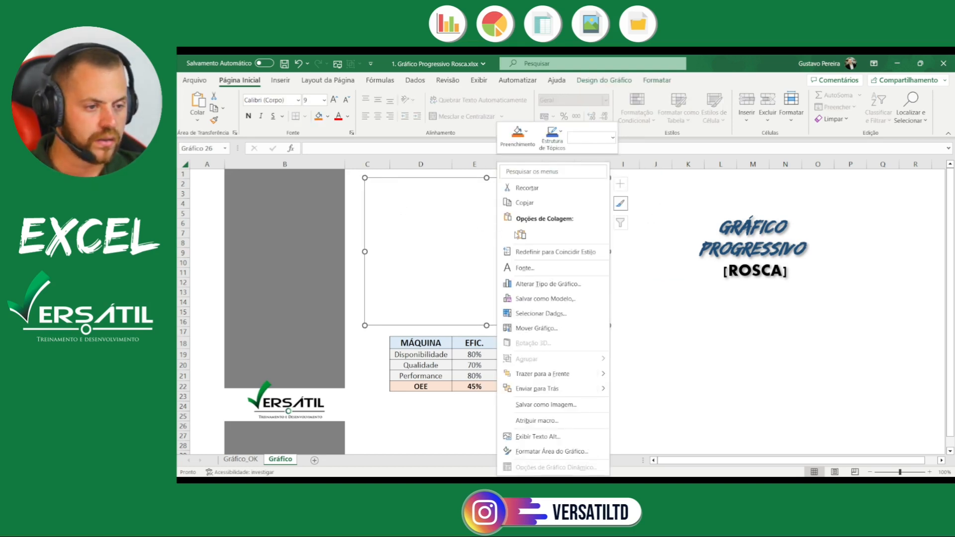
pyautogui.click(551, 318)
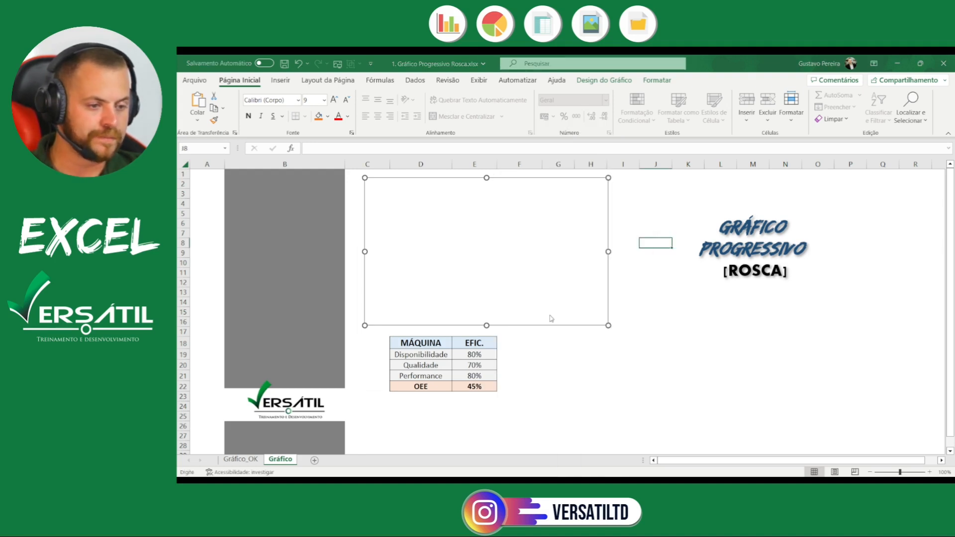
pyautogui.click(389, 301)
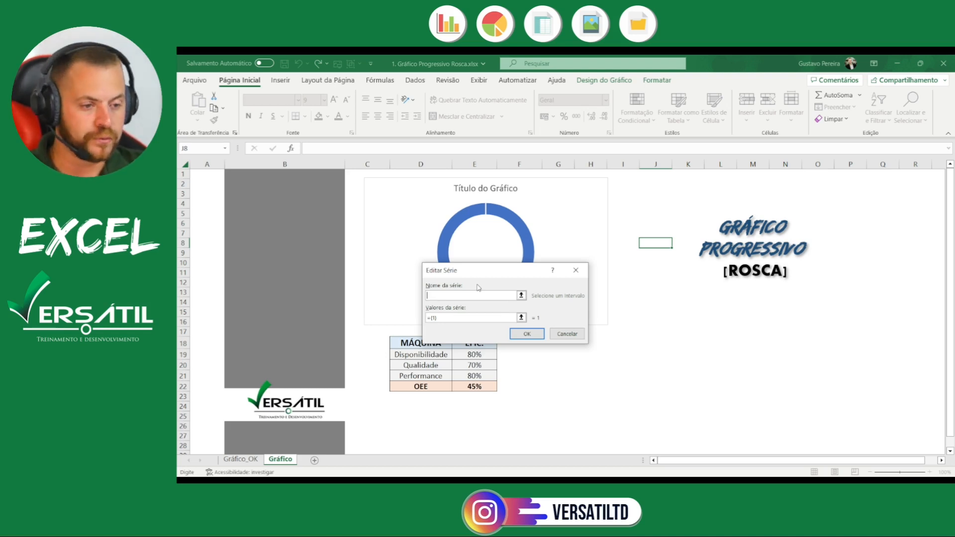
pyautogui.write('Fundo')
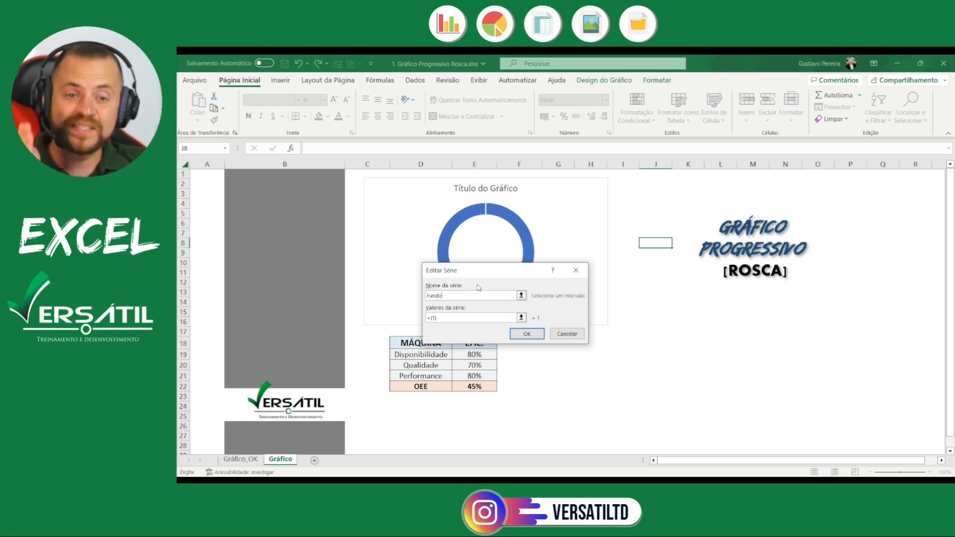
# Set the Fundo series values to ten ones, ={1,1,1,1,1,1,1,1,1,1}, and apply the chart's data source
pyautogui.click(435, 318)
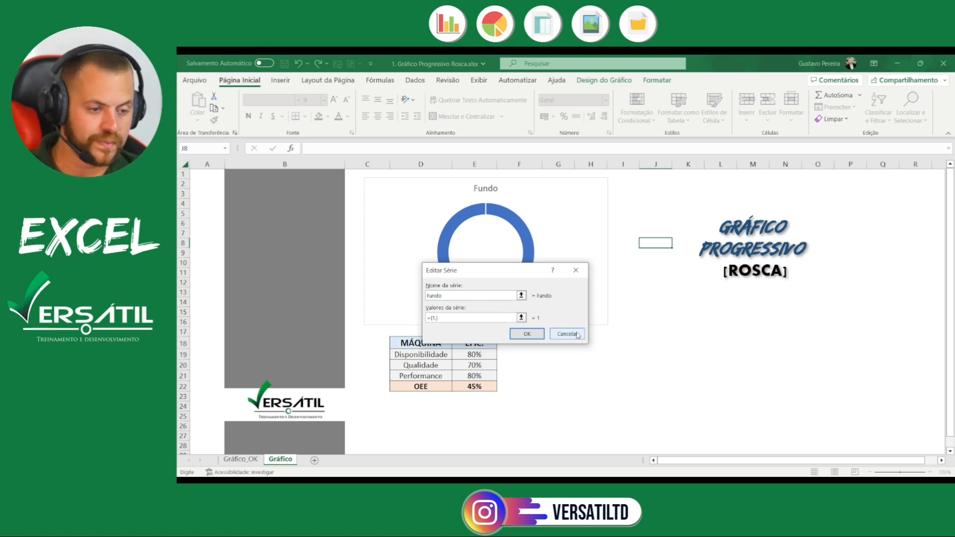
pyautogui.write(',1,1')
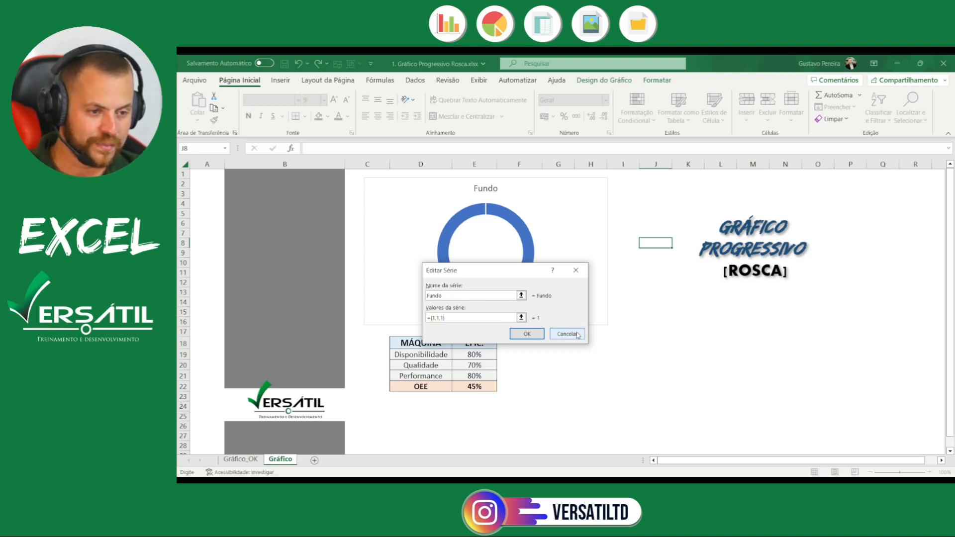
pyautogui.write(',1')
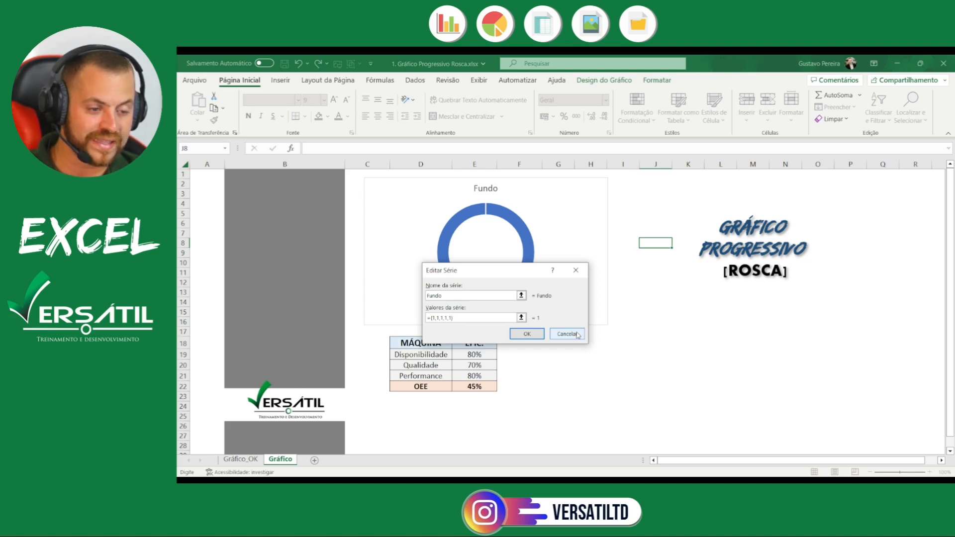
pyautogui.write(',1')
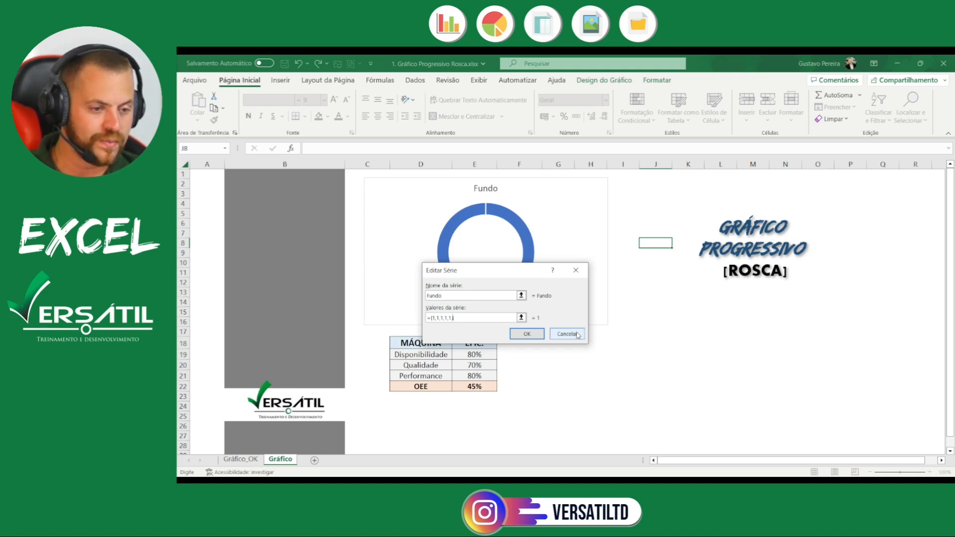
pyautogui.write(',1,1,1')
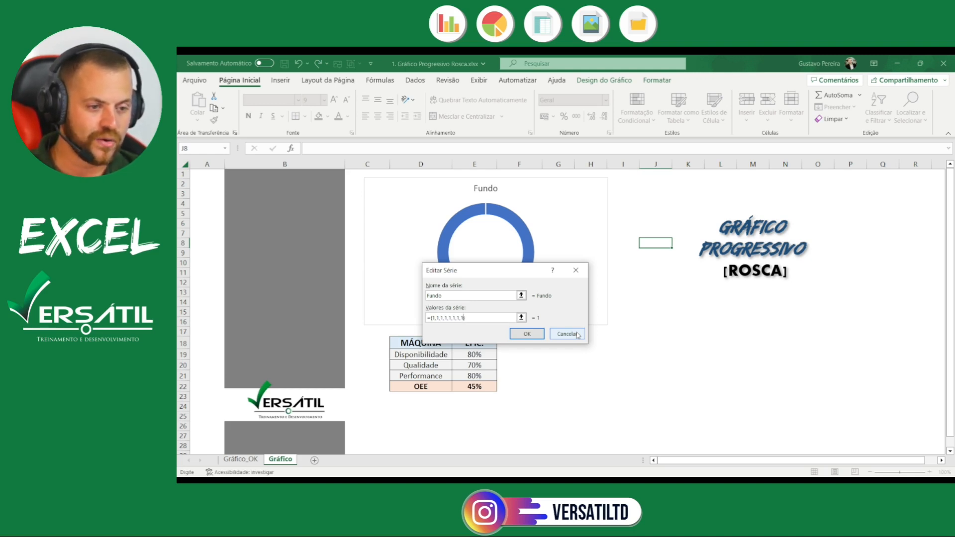
pyautogui.write(',1,1')
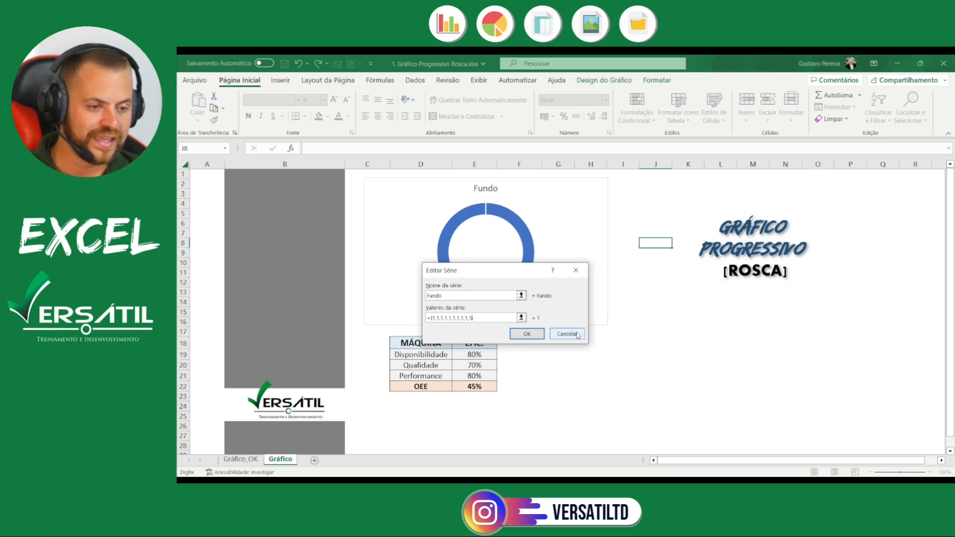
pyautogui.tripleClick(480, 318)
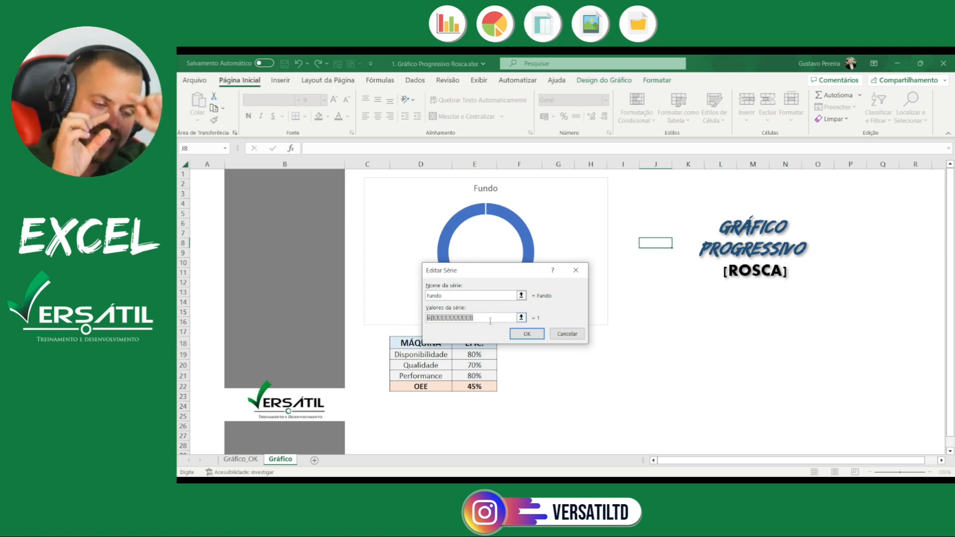
pyautogui.click(457, 293)
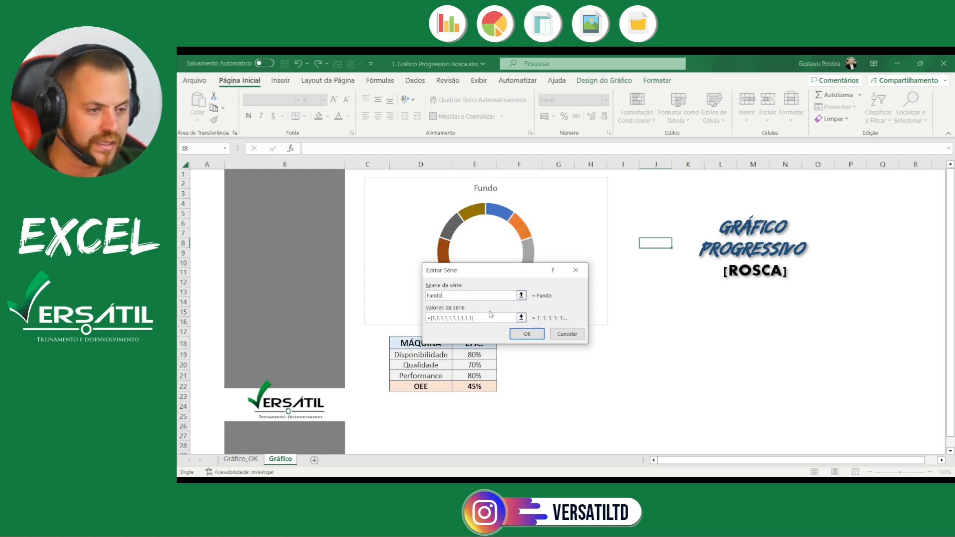
pyautogui.click(528, 334)
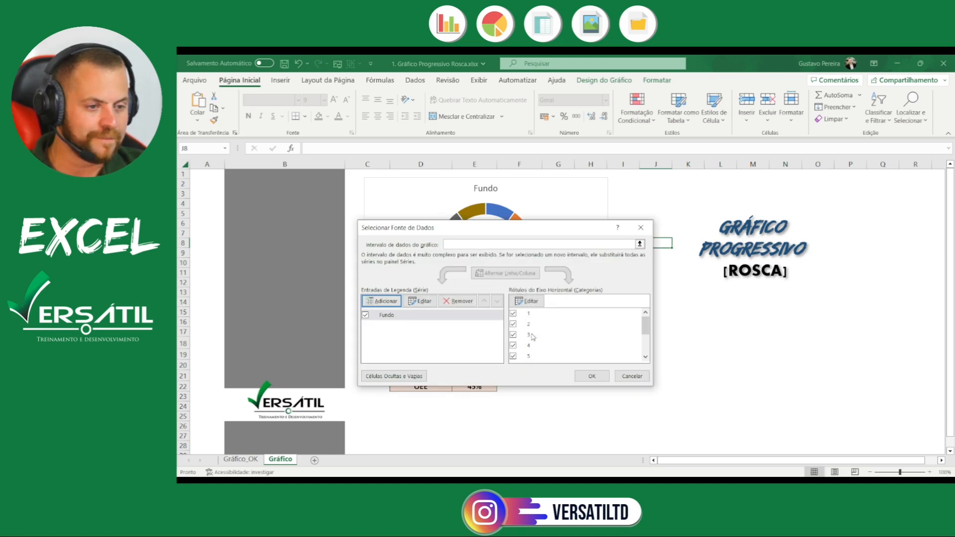
pyautogui.click(594, 376)
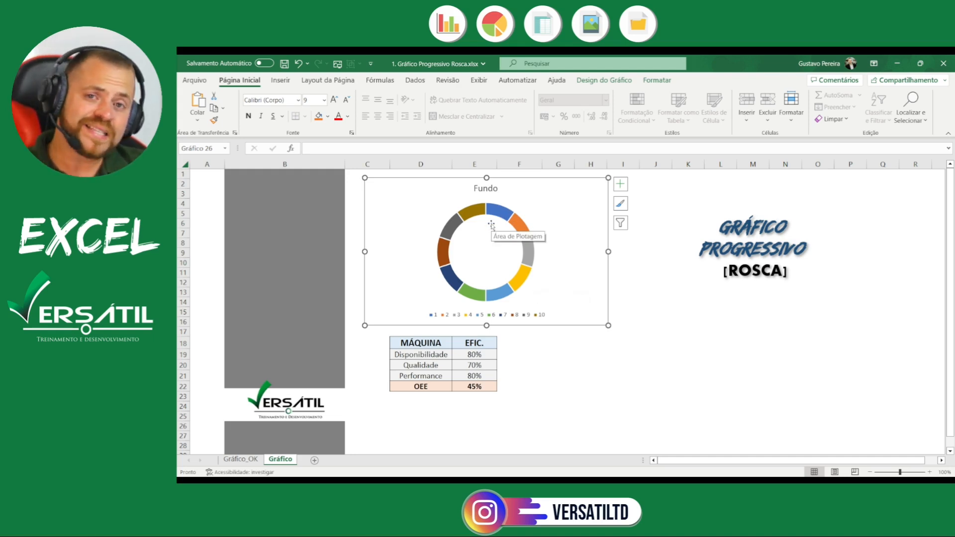
# Delete the legend and the title from the doughnut chart
pyautogui.click(516, 317)
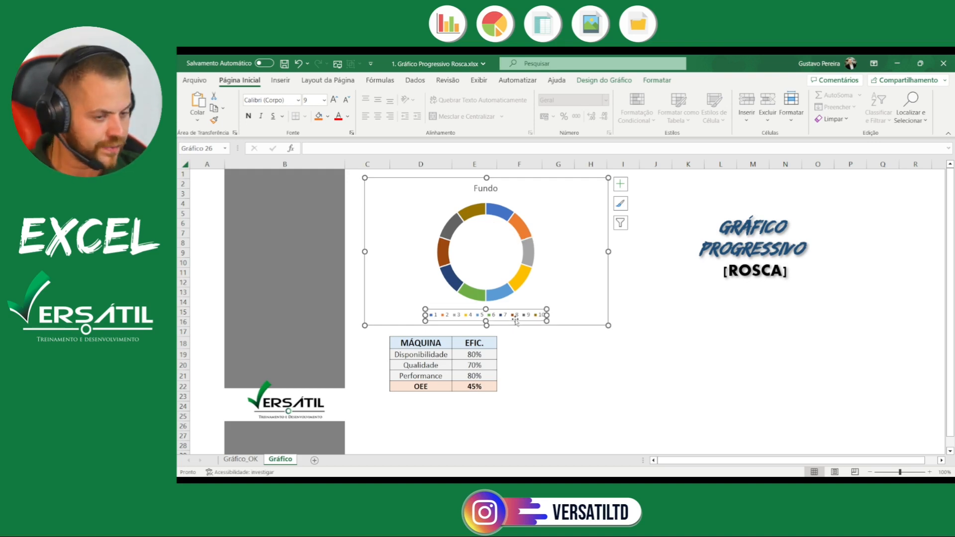
pyautogui.press('Delete')
pyautogui.click(487, 189)
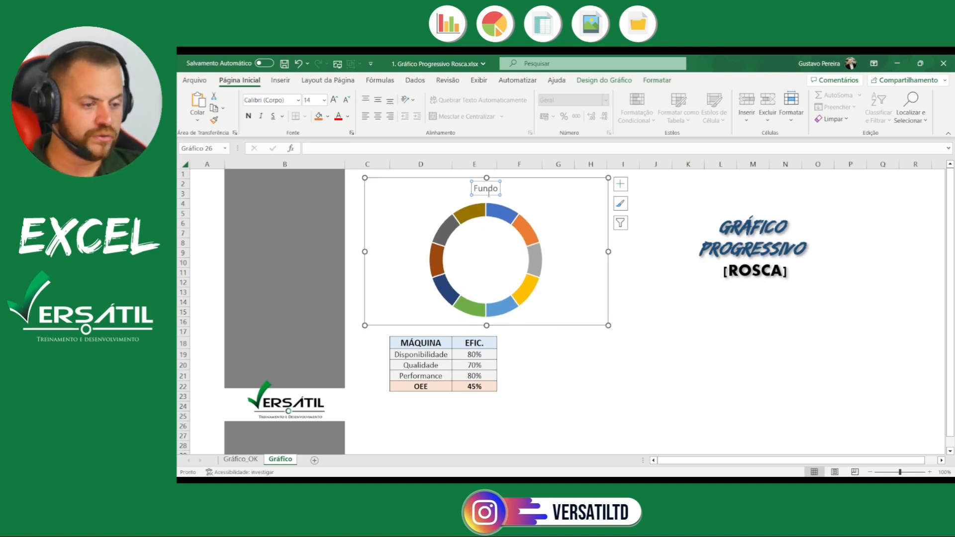
pyautogui.press('Delete')
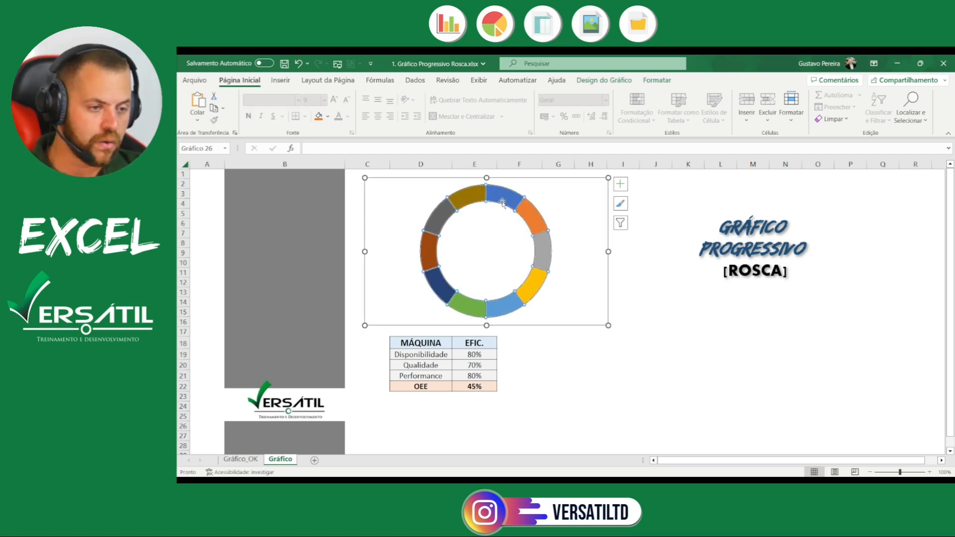
# Open the data series formatting options for the Fundo ring of the doughnut chart
pyautogui.click(502, 203)
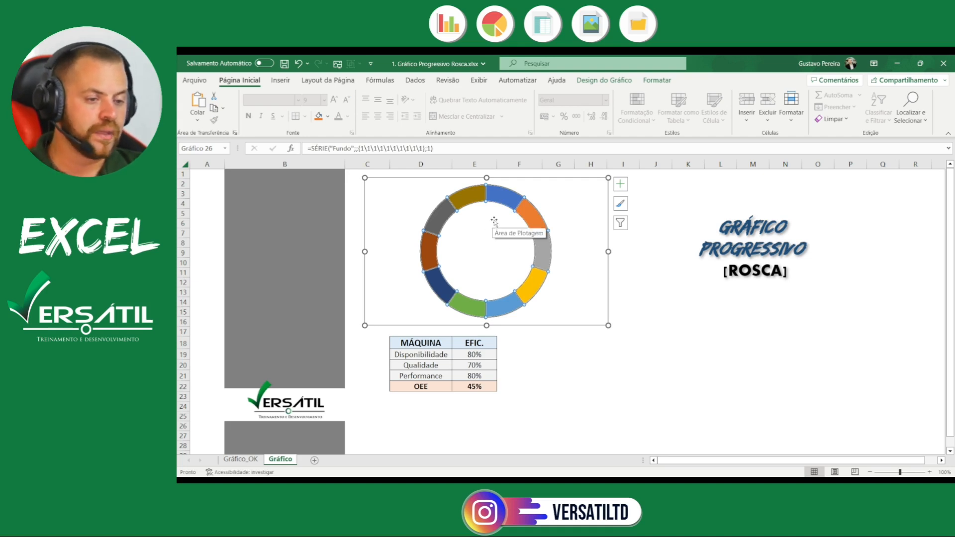
pyautogui.rightClick(501, 201)
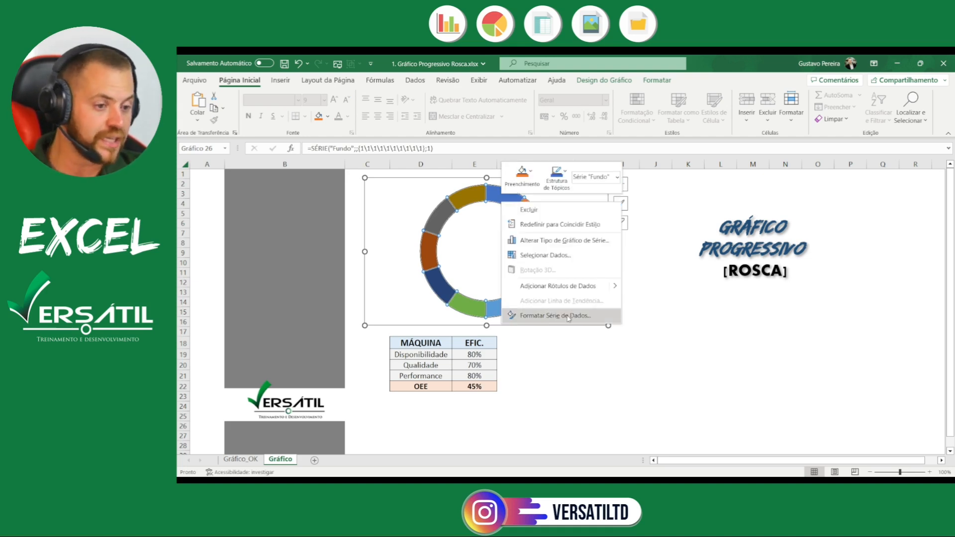
pyautogui.click(568, 316)
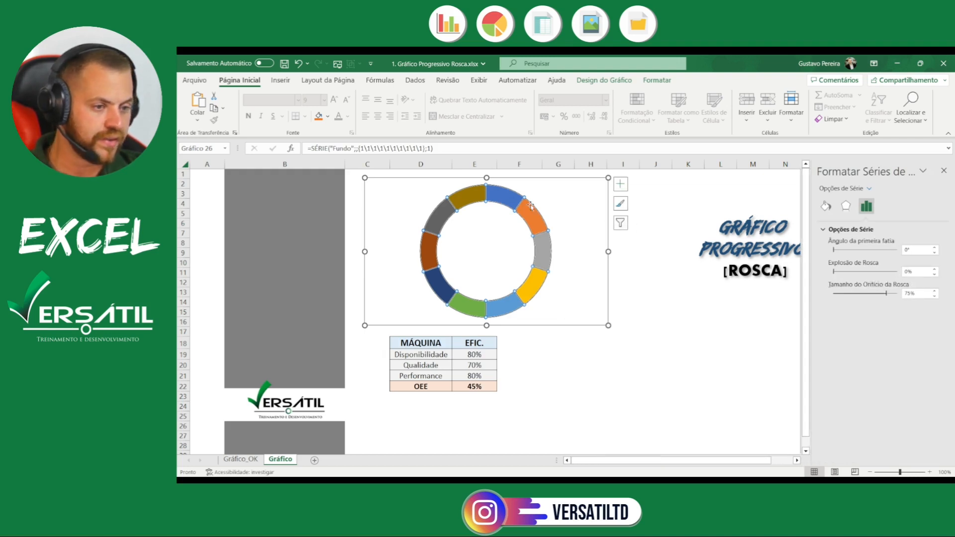
pyautogui.rightClick(530, 205)
pyautogui.click(567, 321)
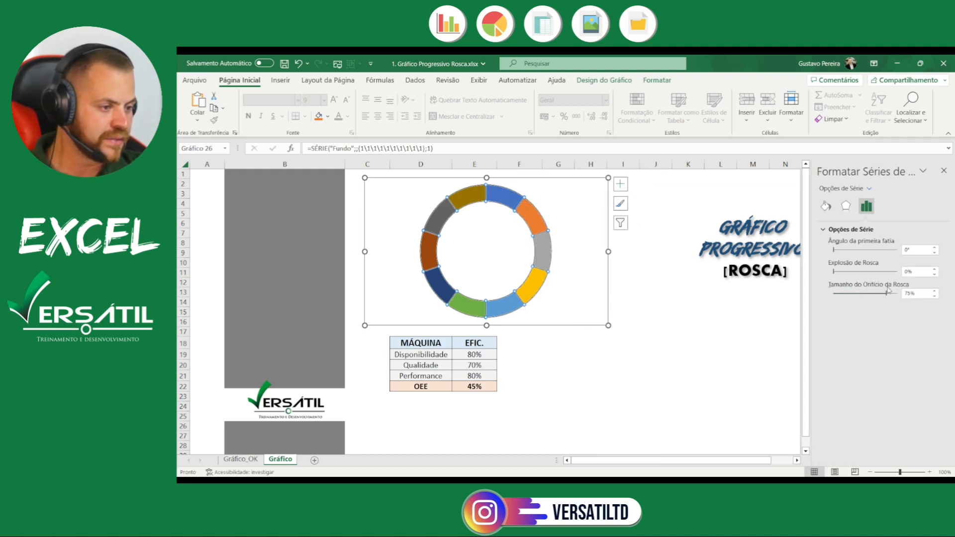
# Try doughnut hole sizes of 40% and 50% for the Fundo series
pyautogui.doubleClick(925, 296)
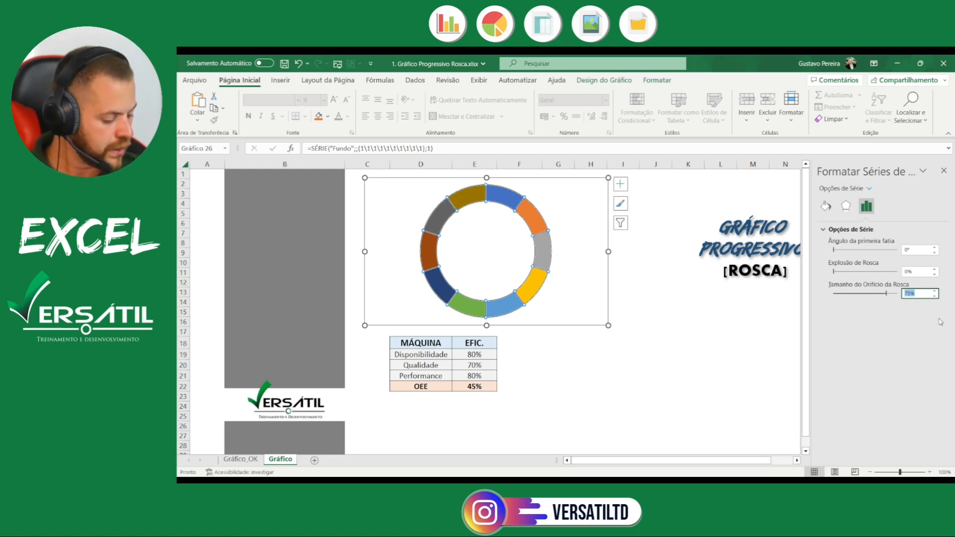
pyautogui.write('8')
pyautogui.write('0')
pyautogui.press('Return')
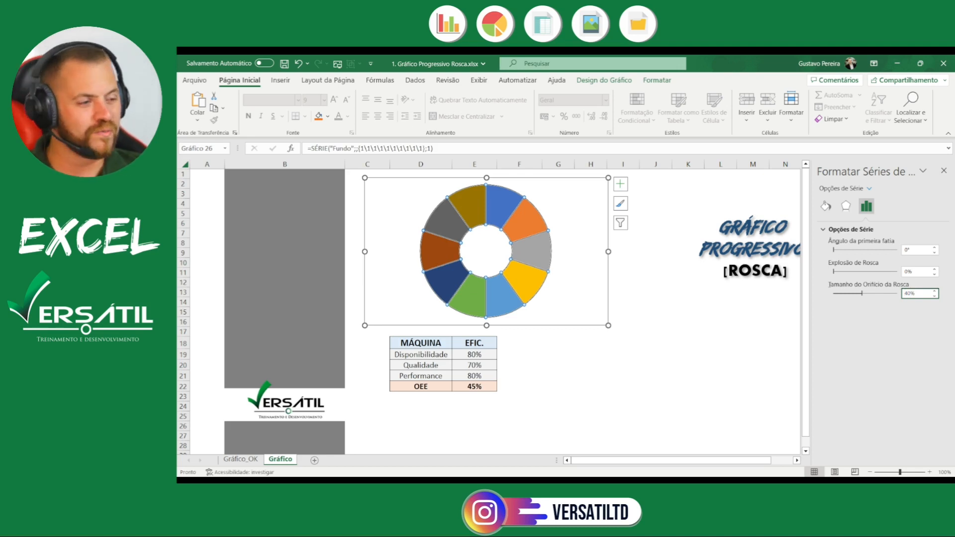
pyautogui.moveTo(926, 294); pyautogui.dragTo(840, 292)
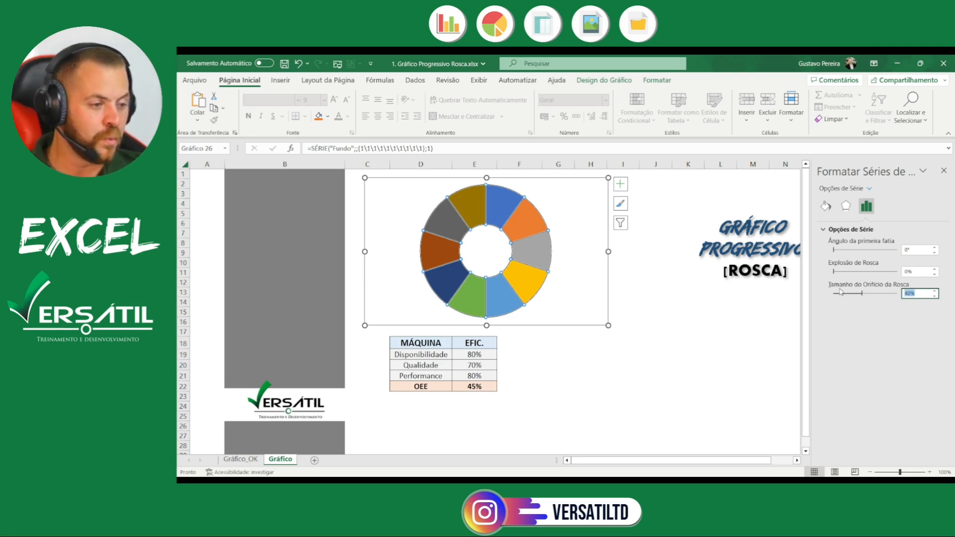
pyautogui.write('50')
pyautogui.press('Return')
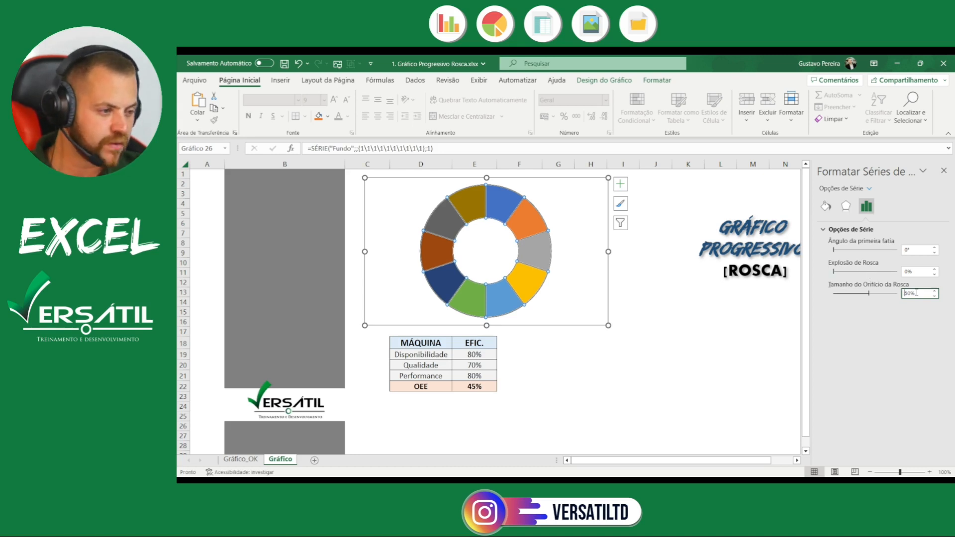
# Set the doughnut hole size of the Fundo series to 60% and deselect the chart
pyautogui.moveTo(916, 293); pyautogui.dragTo(841, 296)
pyautogui.write('6')
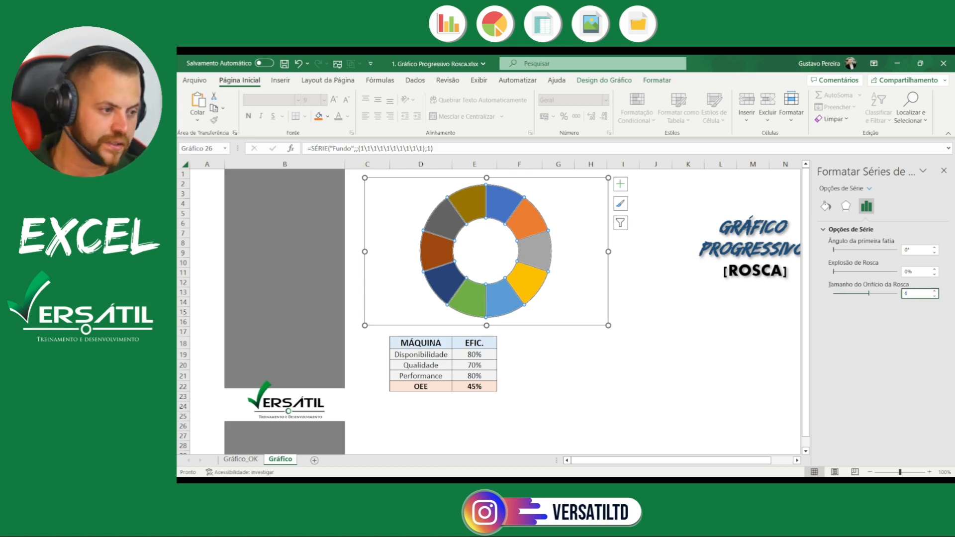
pyautogui.write('0')
pyautogui.press('Return')
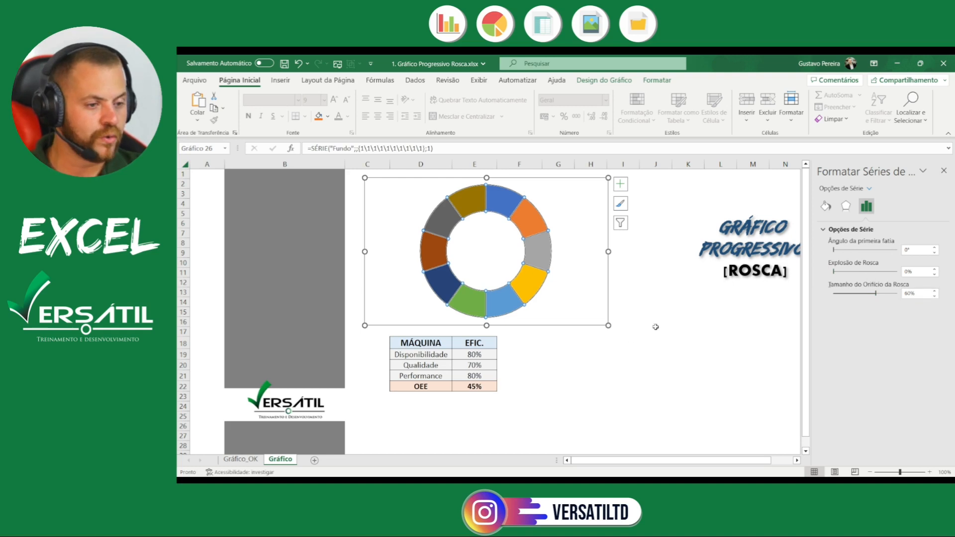
pyautogui.click(655, 328)
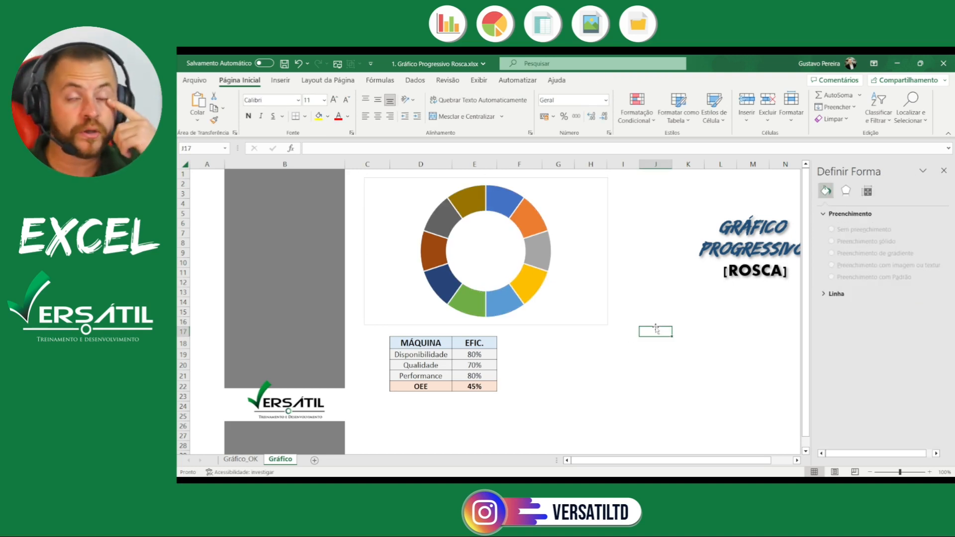
# Shrink the doughnut chart so its frame ends at about the edge of column G and row 14
pyautogui.click(566, 281)
pyautogui.moveTo(608, 325); pyautogui.dragTo(577, 308)
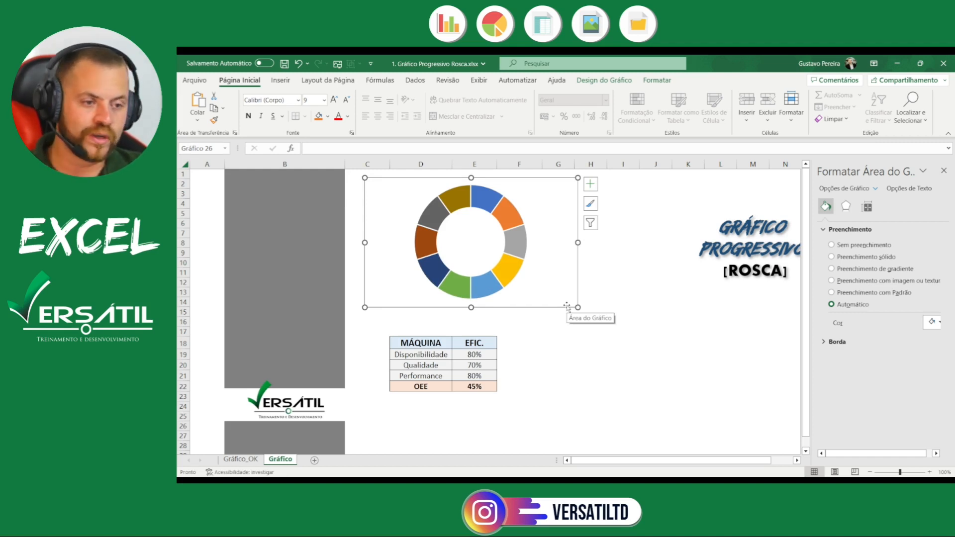
pyautogui.click(592, 365)
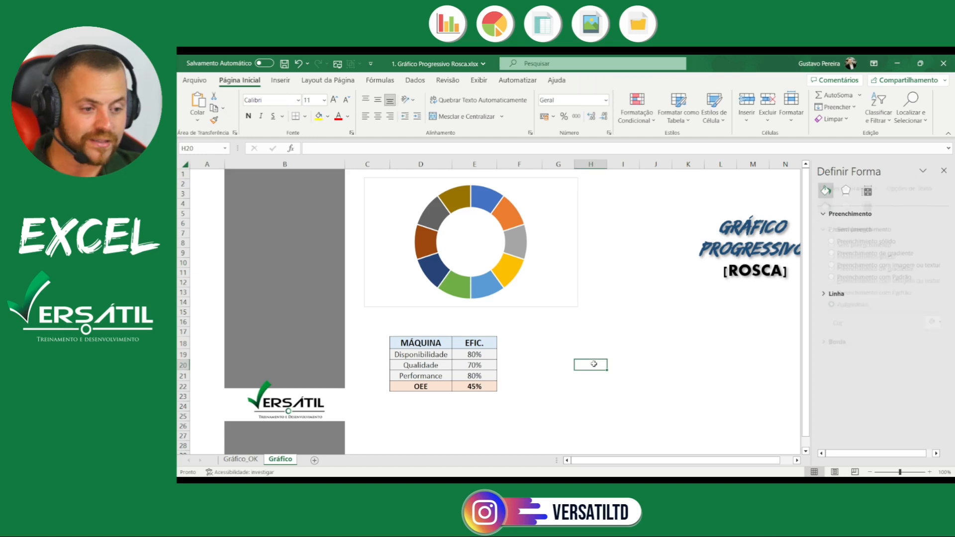
# Set the Disponibilidade efficiency to 5% on the Gráfico_OK sheet and inspect its chart's progress slice
pyautogui.click(241, 459)
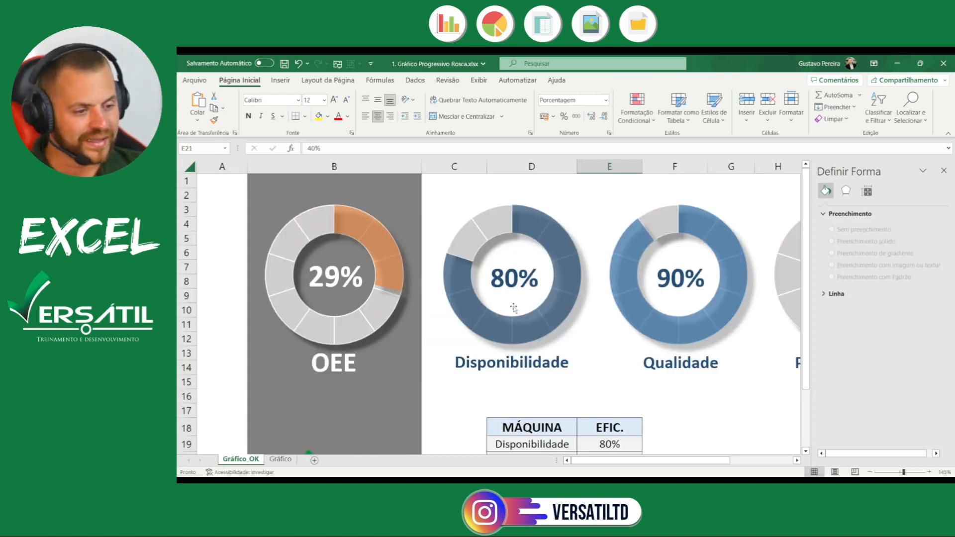
pyautogui.click(611, 442)
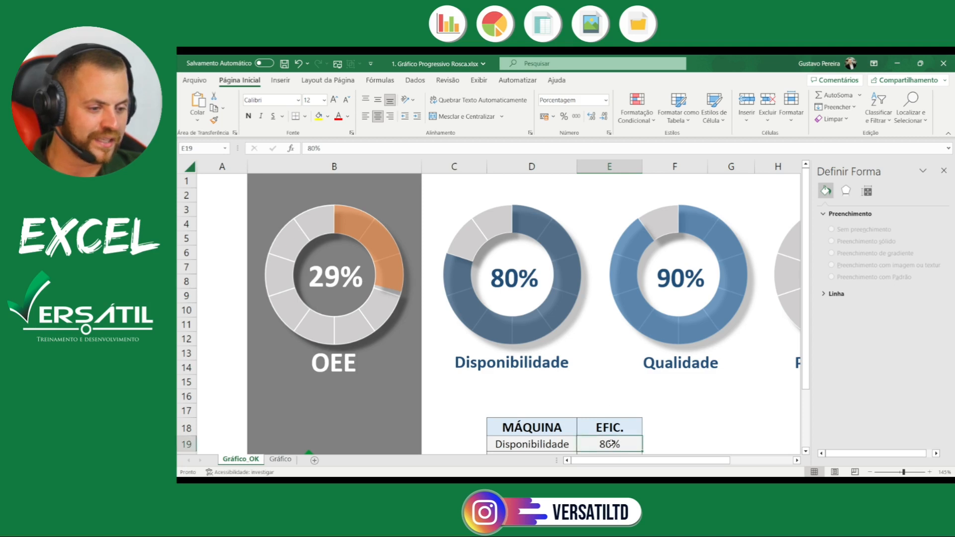
pyautogui.write('5')
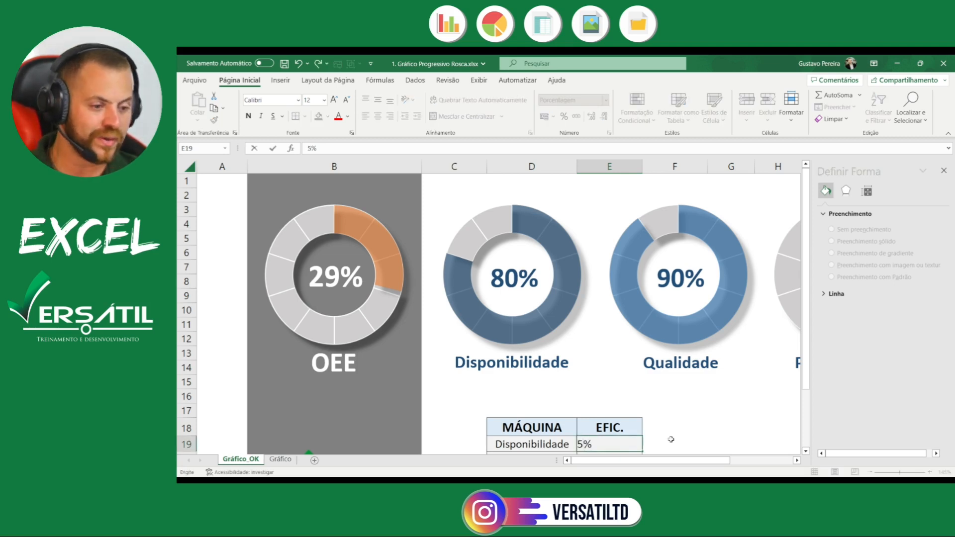
pyautogui.press('Return')
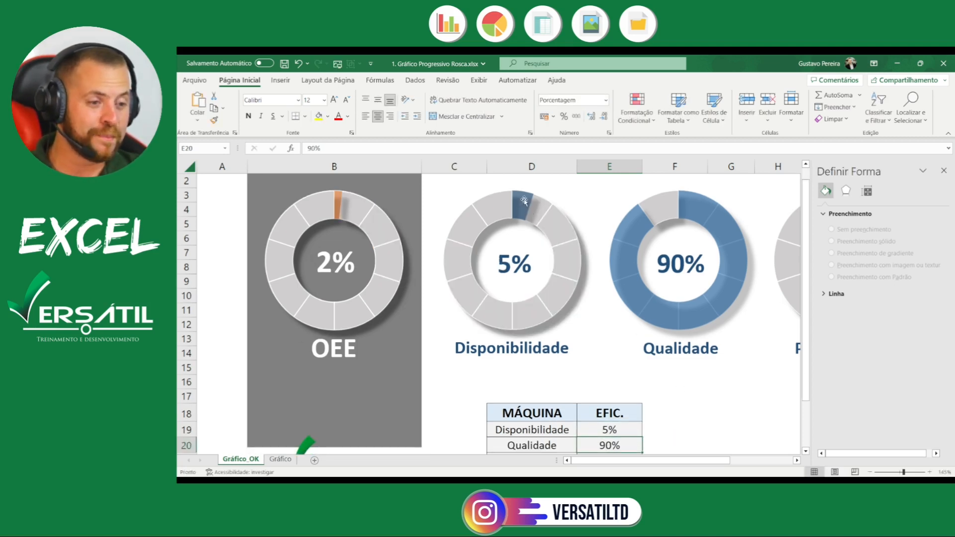
pyautogui.moveTo(527, 205)
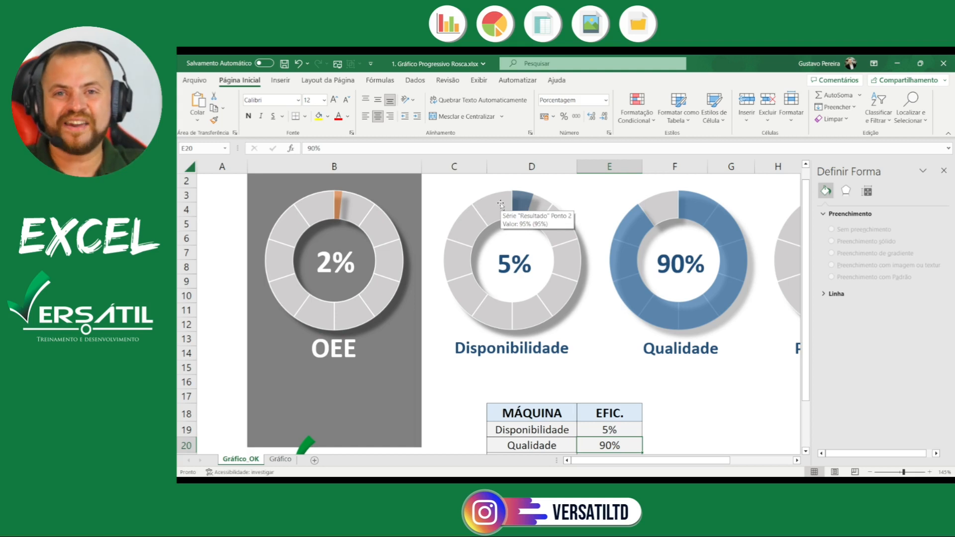
# Set the Disponibilidade efficiency in the Gráfico_OK table to 25%
pyautogui.click(631, 431)
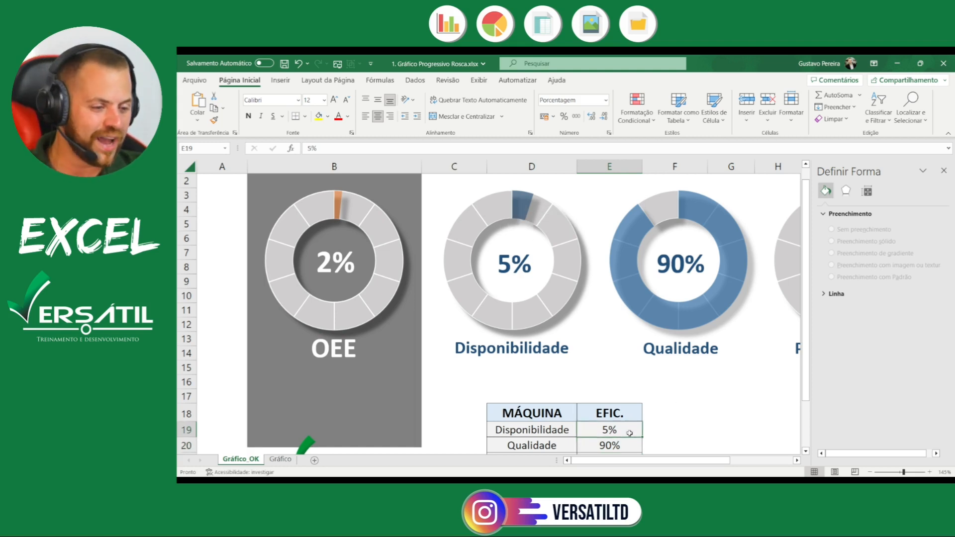
pyautogui.doubleClick(629, 433)
pyautogui.press('BackSpace')
pyautogui.press('BackSpace')
pyautogui.write('25%')
pyautogui.press('Return')
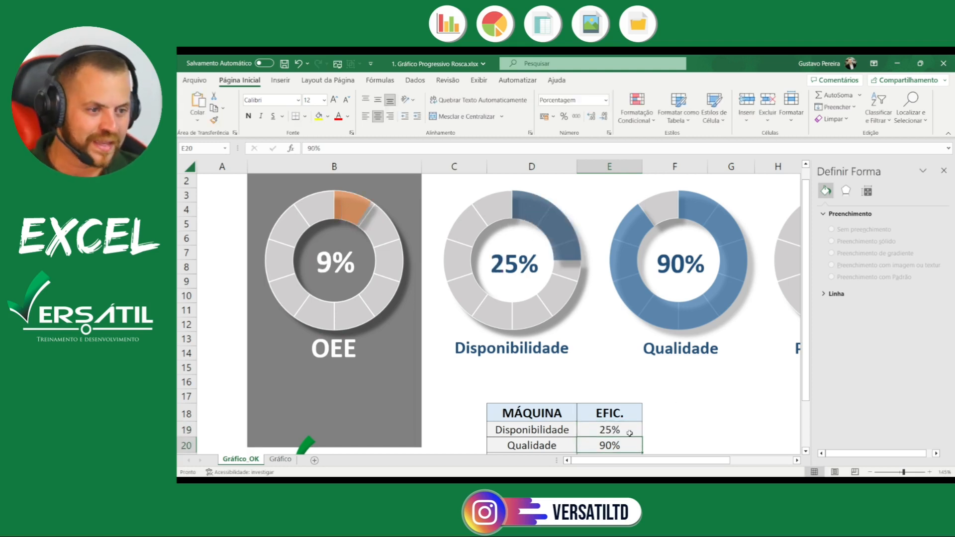
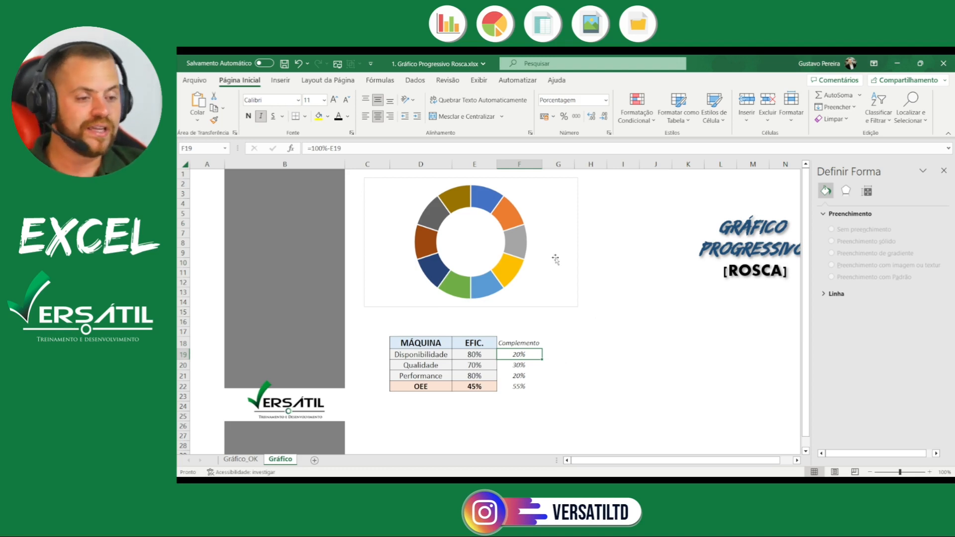
# Add a second data series named Resultado to the doughnut chart on the Gráfico sheet
pyautogui.moveTo(514, 252)
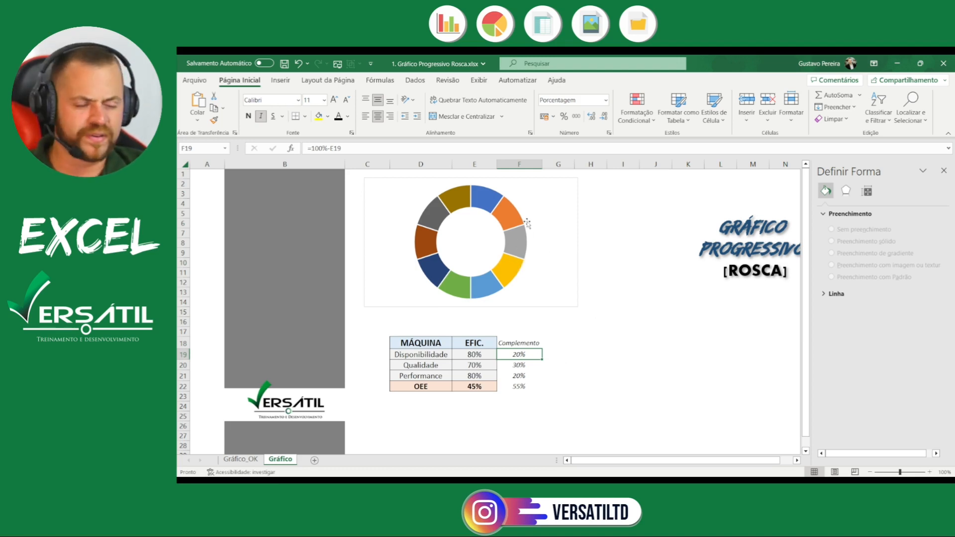
pyautogui.click(544, 217)
pyautogui.rightClick(544, 216)
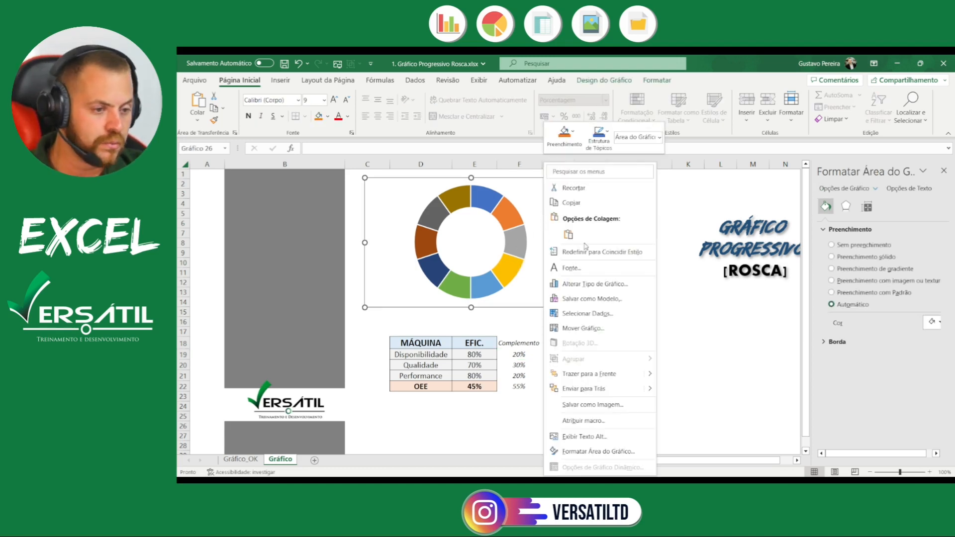
pyautogui.click(617, 313)
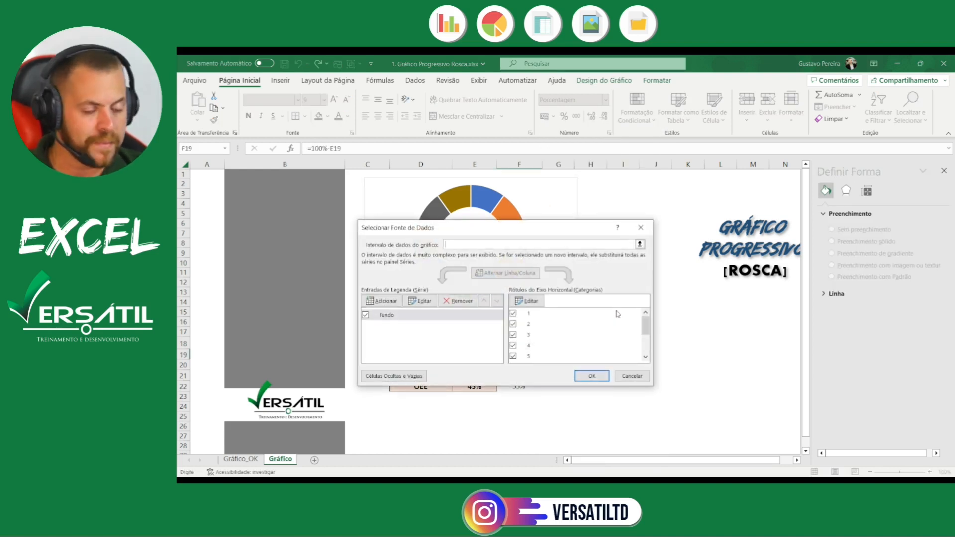
pyautogui.click(386, 301)
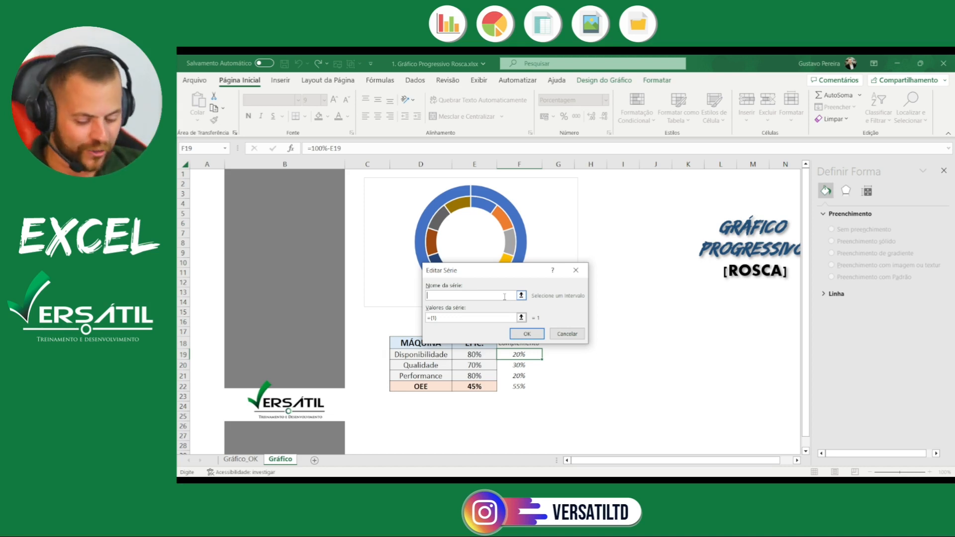
pyautogui.write('Resultado')
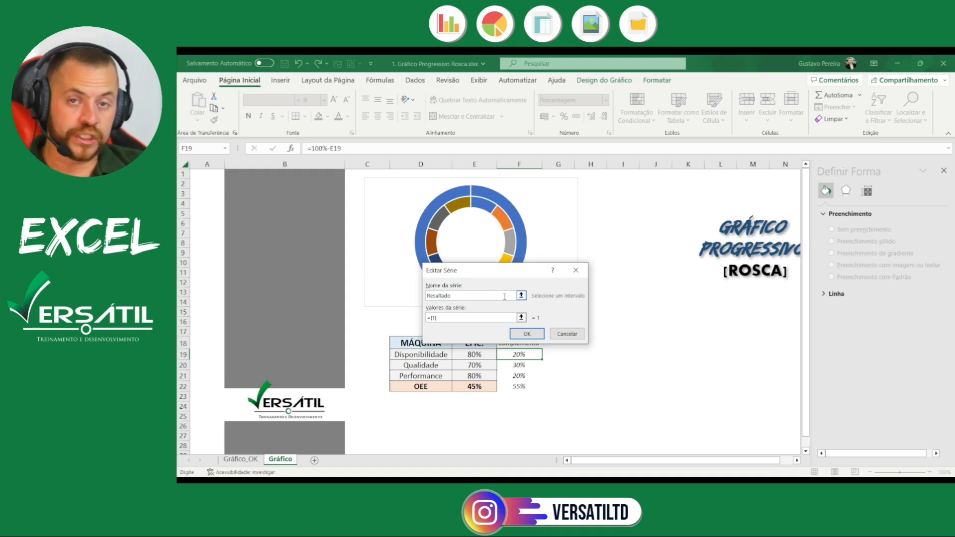
# Set the Resultado series values to E19:F19, Disponibilidade's efficiency and complement, and apply the chart's data source
pyautogui.click(521, 318)
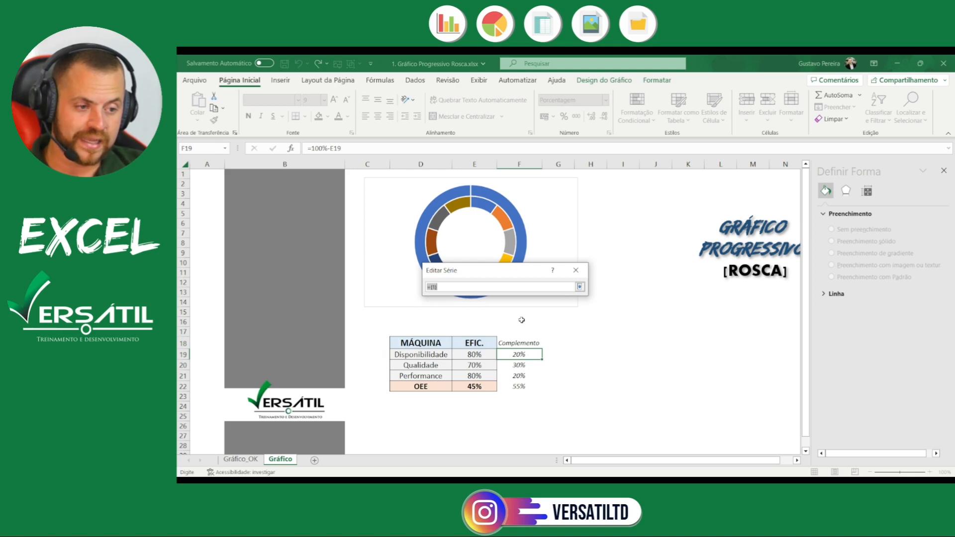
pyautogui.click(478, 352)
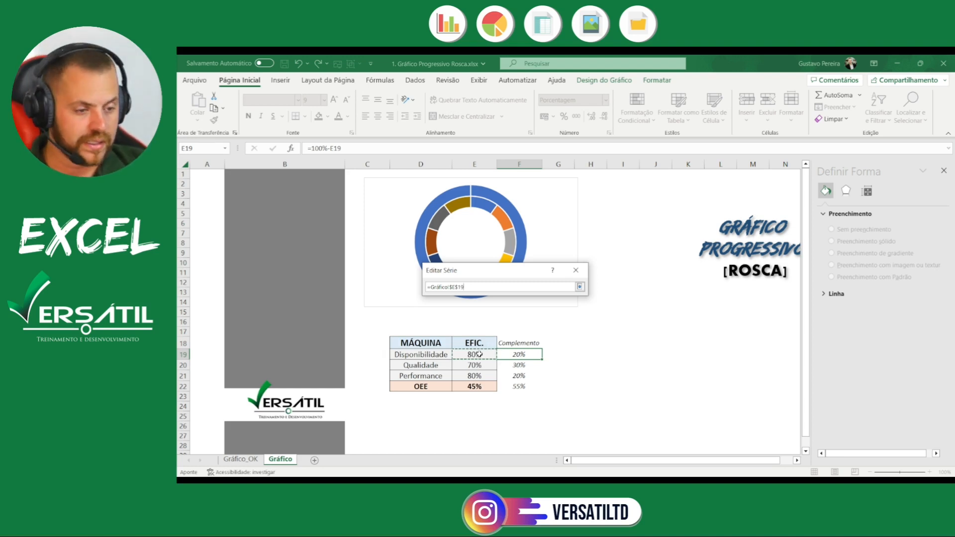
pyautogui.moveTo(487, 354); pyautogui.dragTo(520, 355)
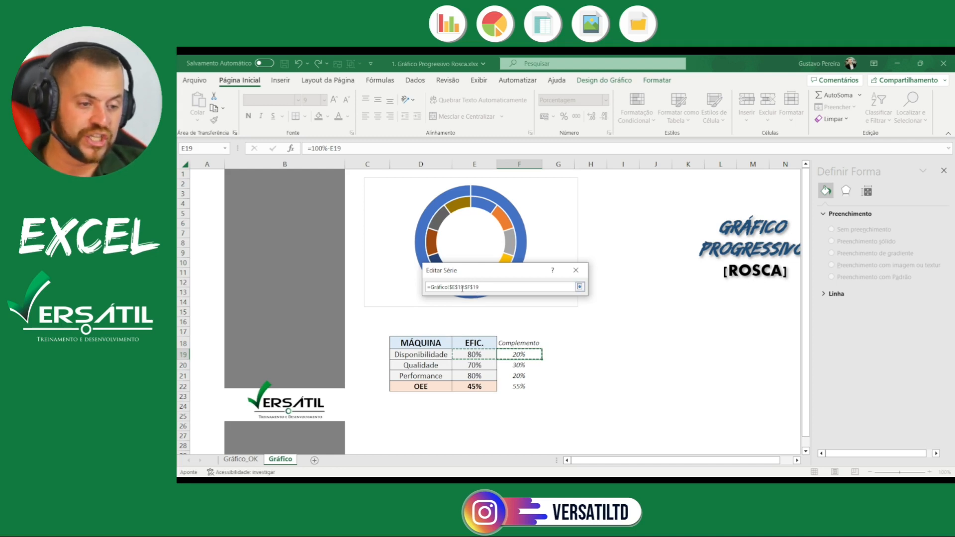
pyautogui.moveTo(464, 286)
pyautogui.mouseDown()
pyautogui.moveTo(450, 287)
pyautogui.moveTo(470, 287)
pyautogui.mouseUp()
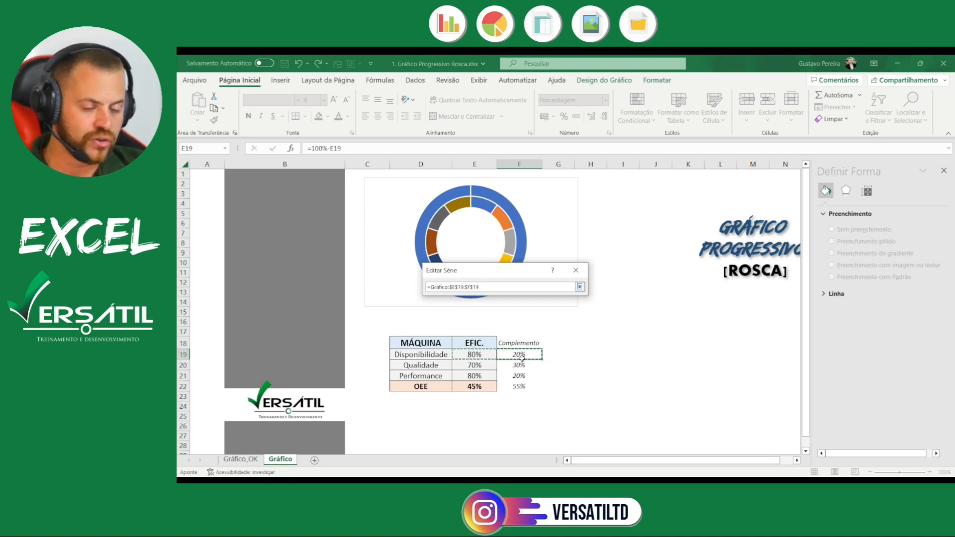
pyautogui.click(580, 287)
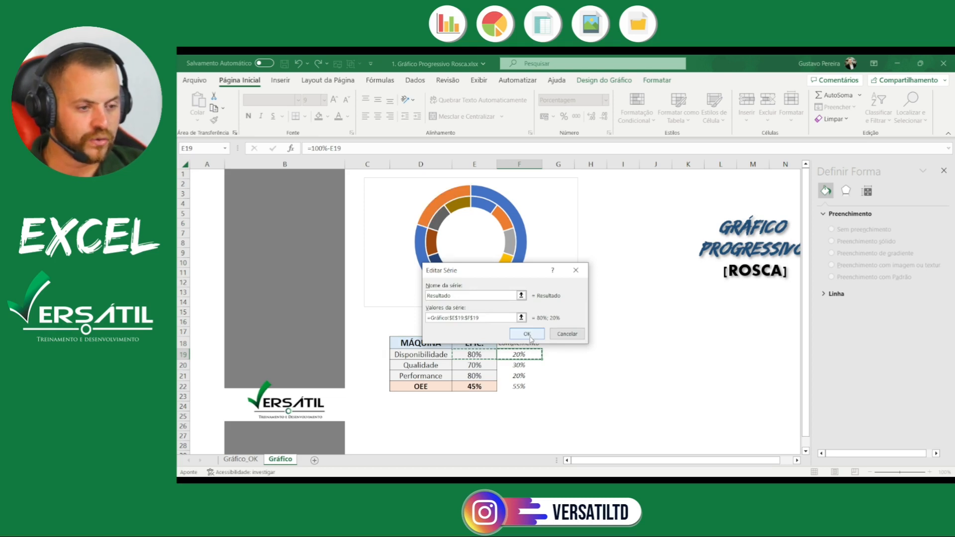
pyautogui.click(529, 337)
pyautogui.click(592, 376)
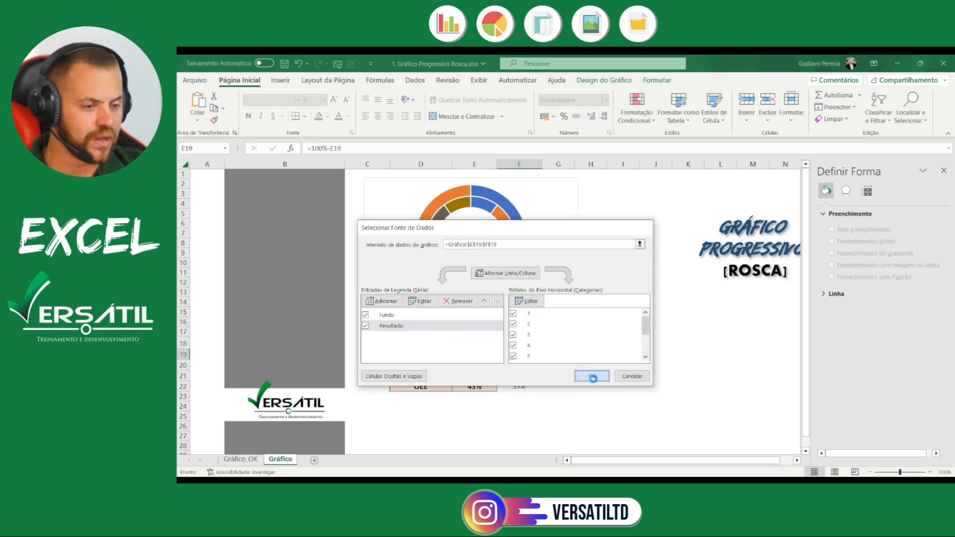
pyautogui.click(688, 243)
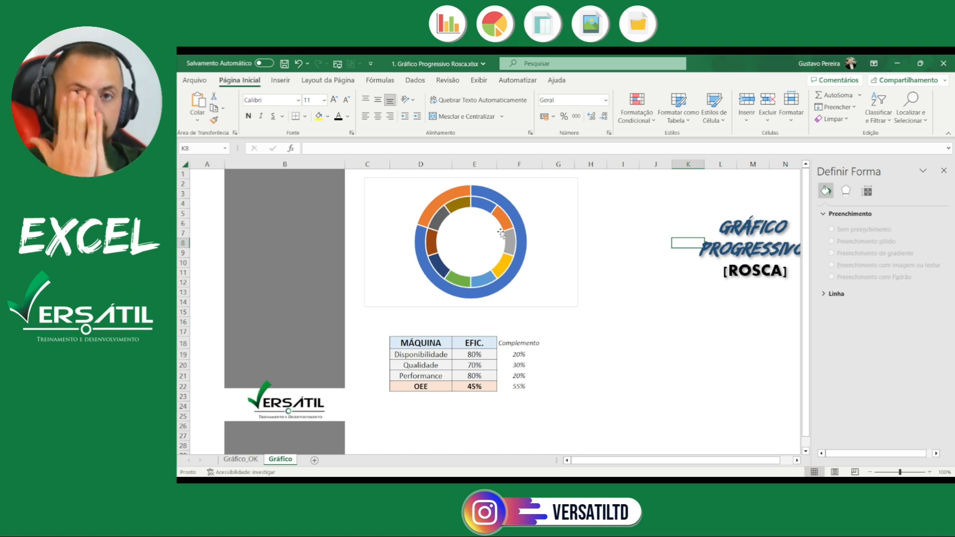
# Move the Resultado series of the doughnut chart to the secondary axis through its combination chart type
pyautogui.click(503, 202)
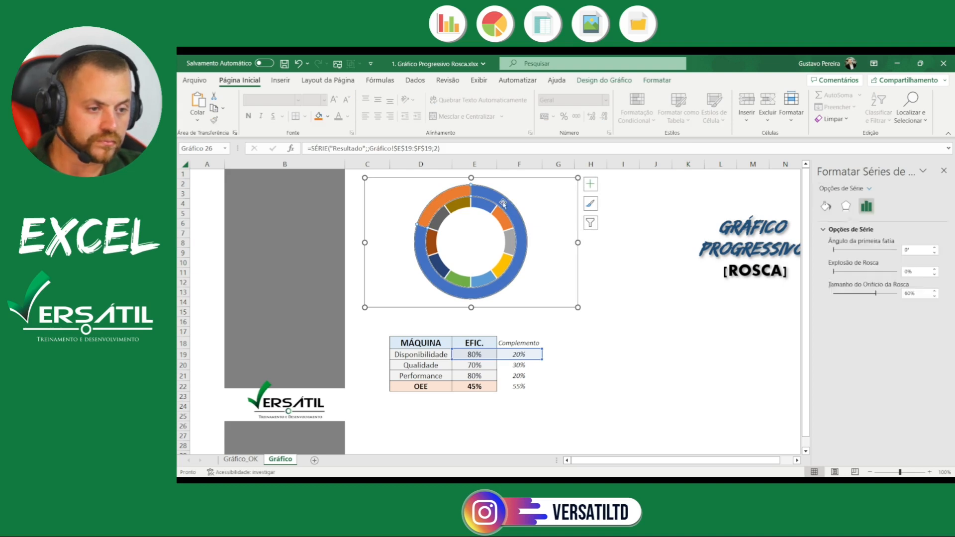
pyautogui.rightClick(502, 202)
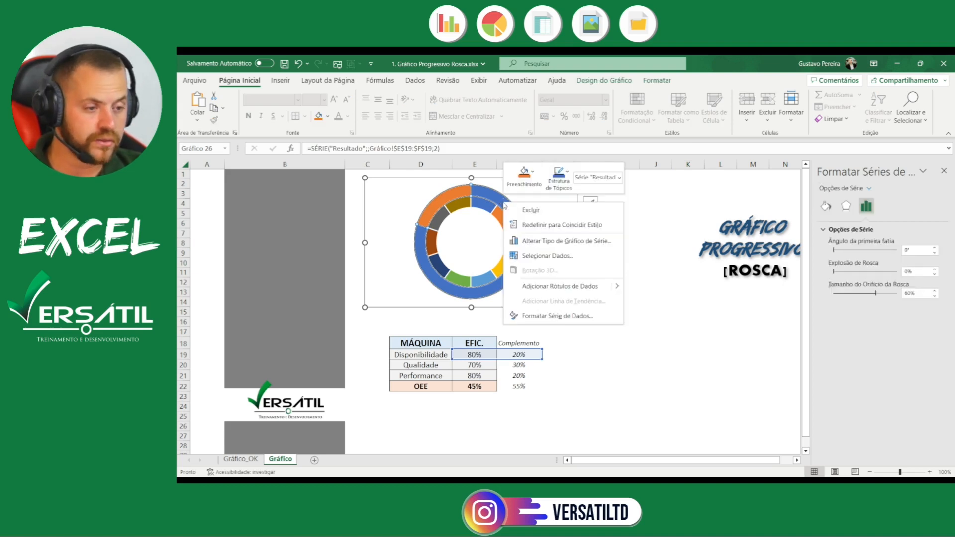
pyautogui.click(557, 242)
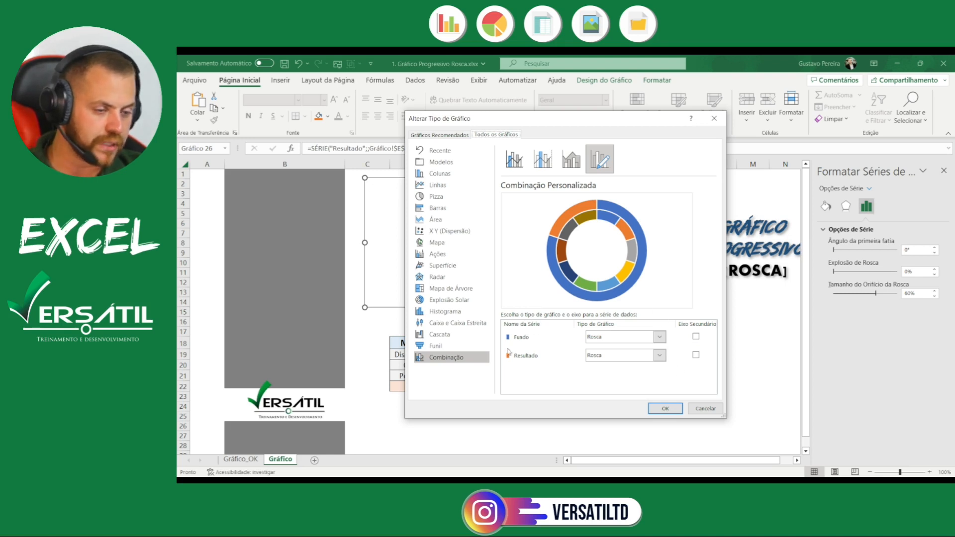
pyautogui.click(696, 355)
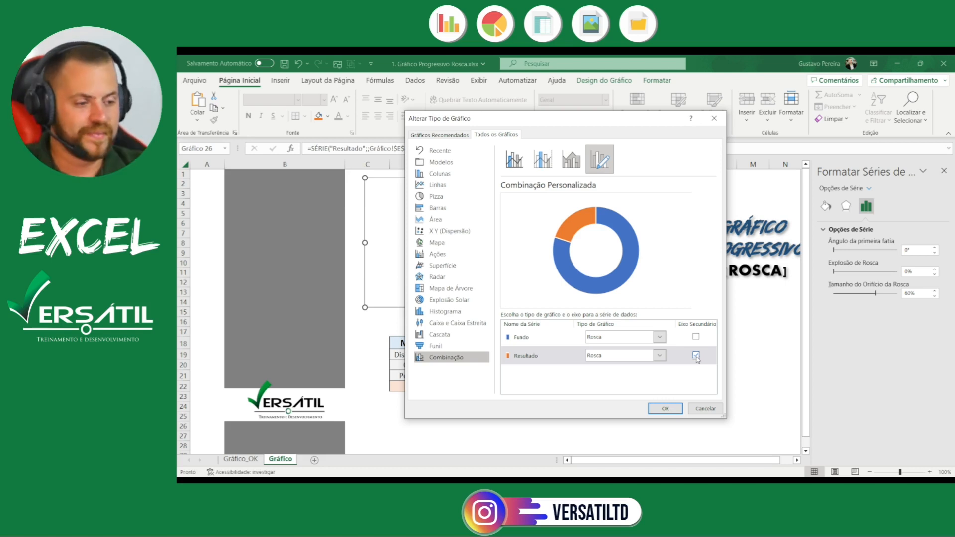
pyautogui.click(666, 408)
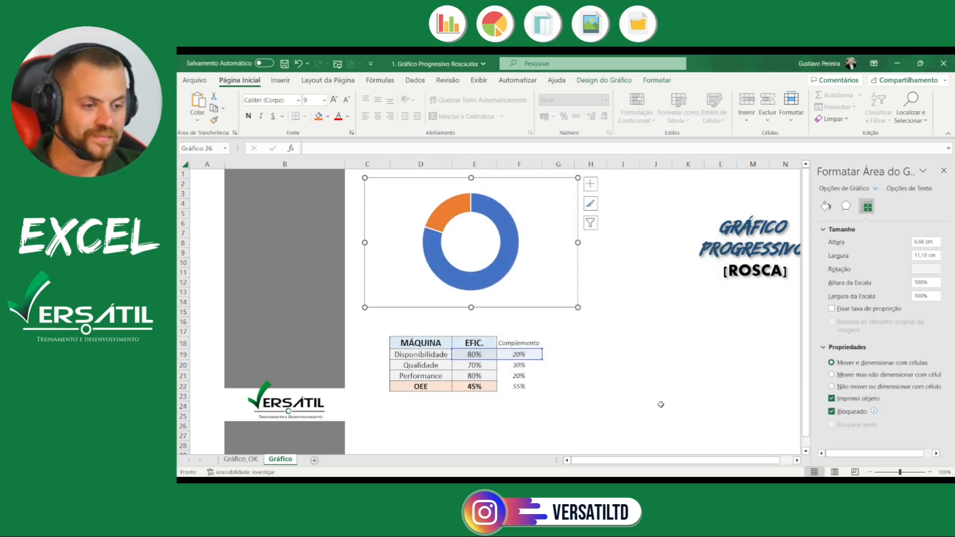
# Set the Disponibilidade efficiency in the Gráfico table to 20%
pyautogui.click(624, 344)
pyautogui.click(480, 355)
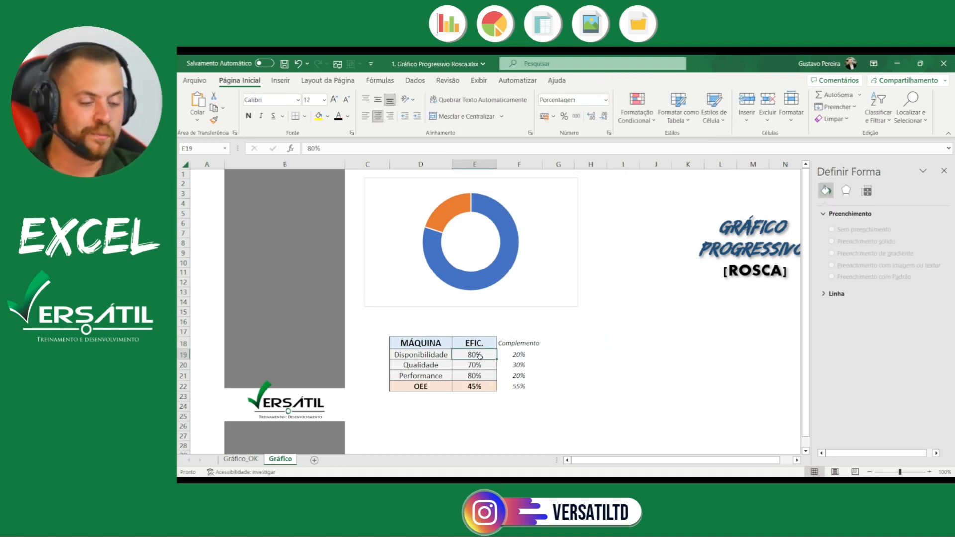
pyautogui.write('20')
pyautogui.press('Return')
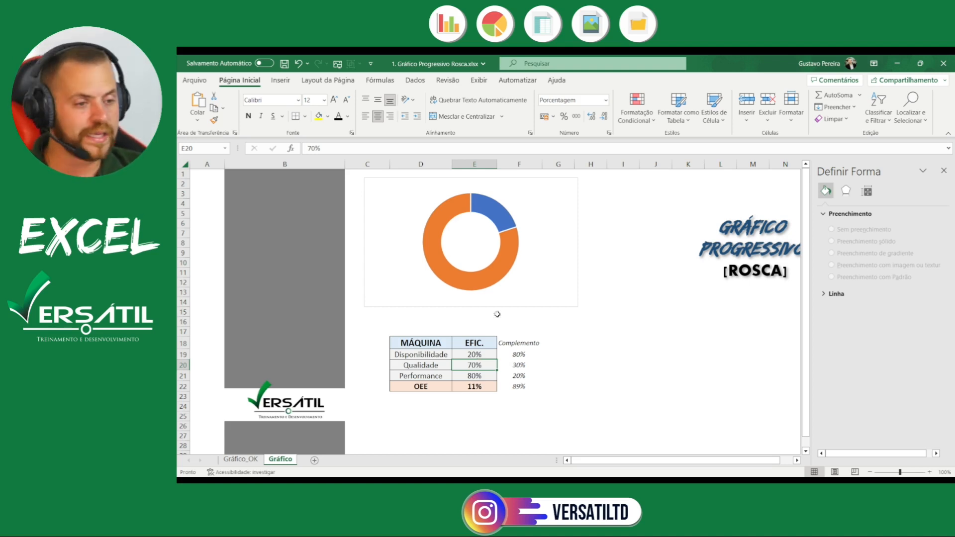
# Give the ten-segment Fundo series of the doughnut chart a solid light gray fill
pyautogui.click(492, 208)
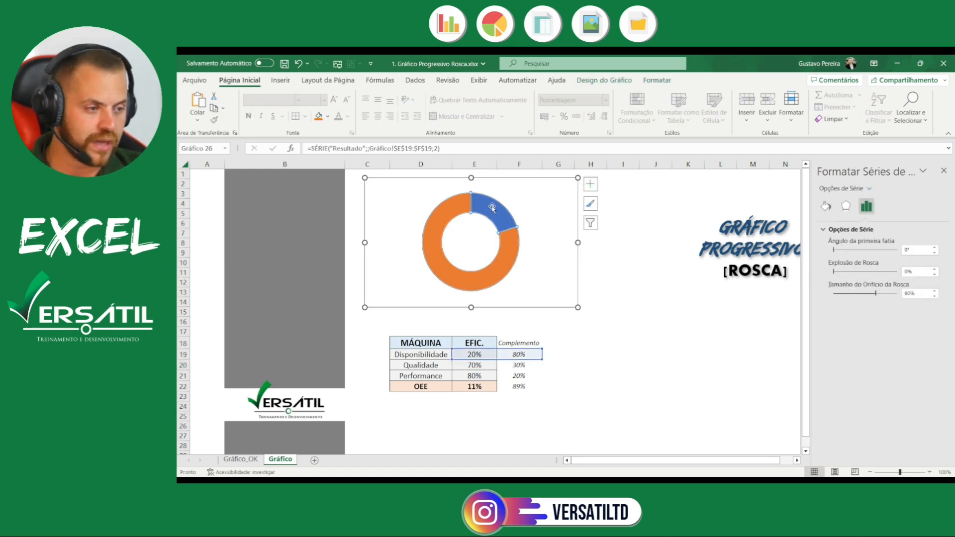
pyautogui.click(944, 171)
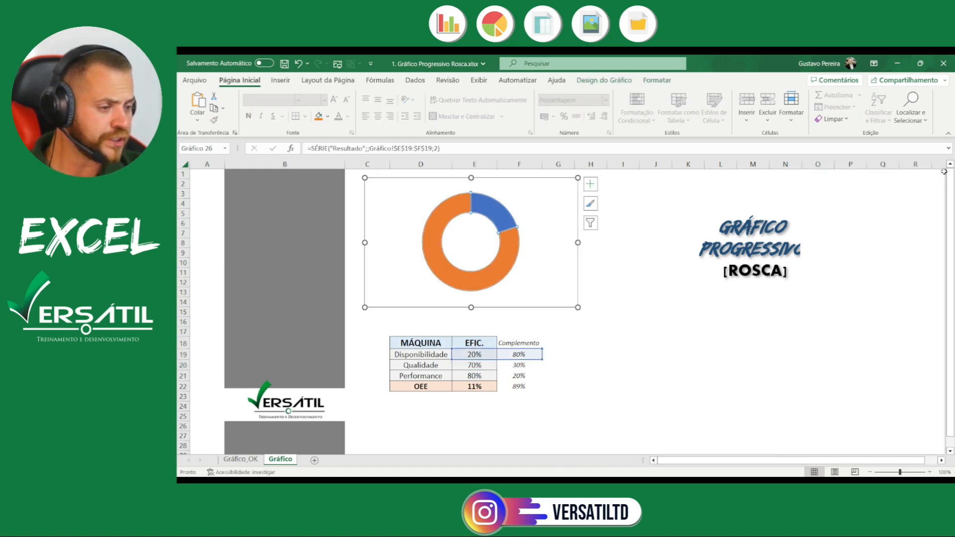
pyautogui.rightClick(446, 217)
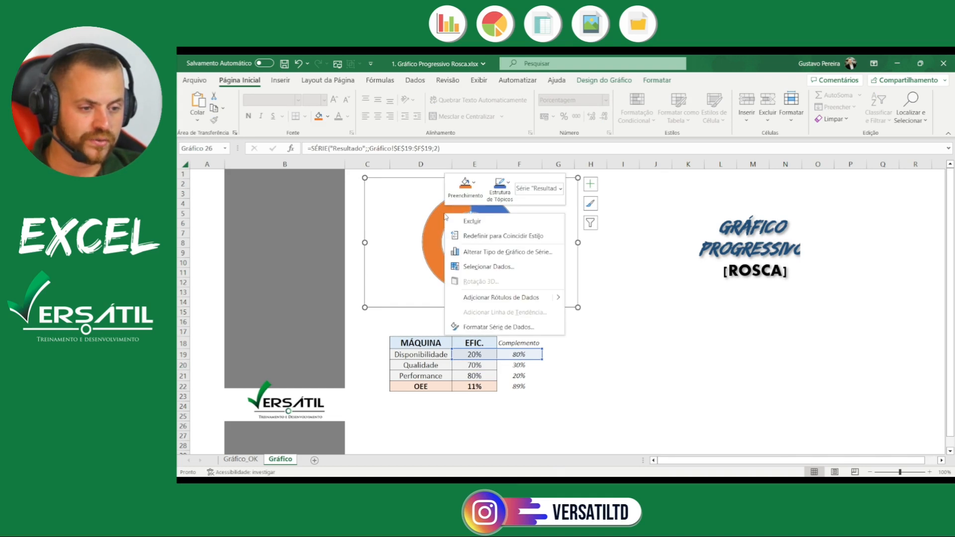
pyautogui.click(480, 327)
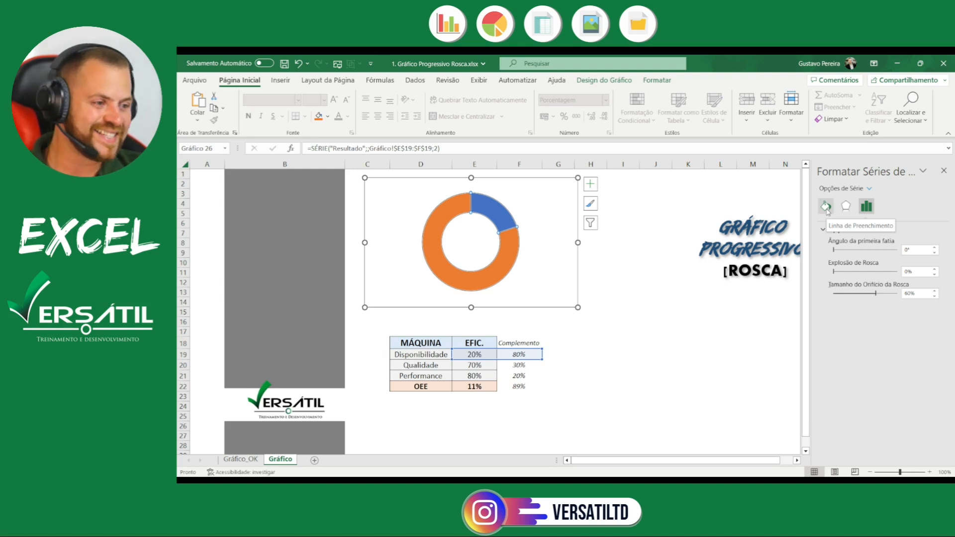
pyautogui.click(825, 207)
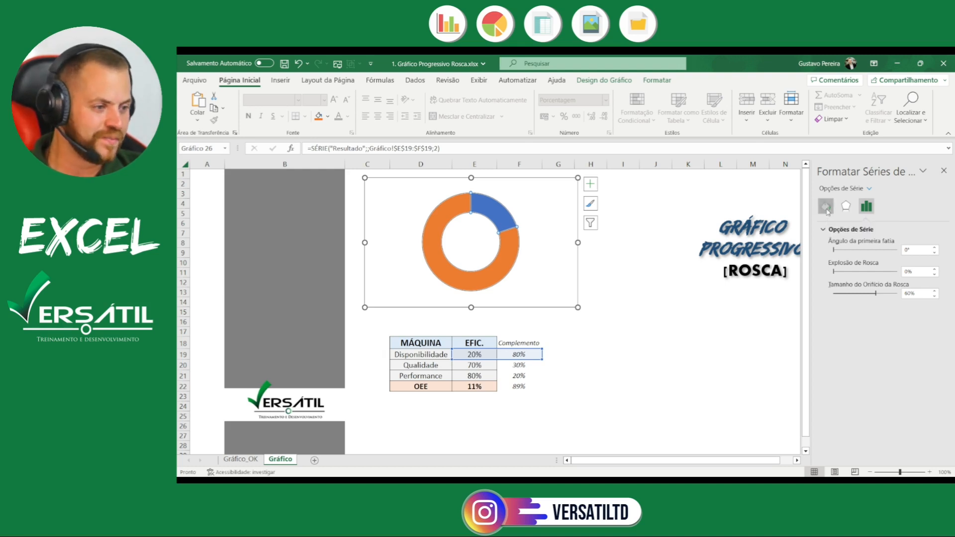
pyautogui.click(870, 190)
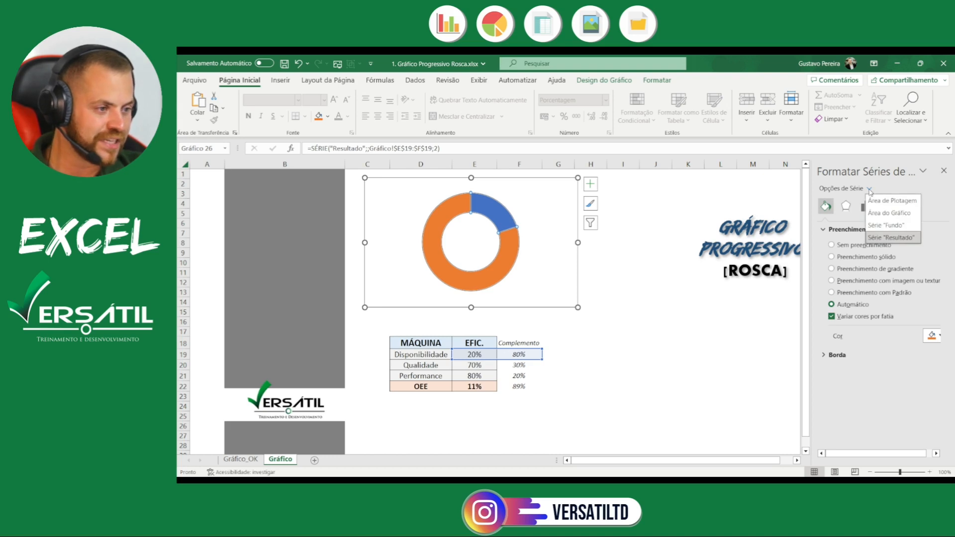
pyautogui.click(895, 226)
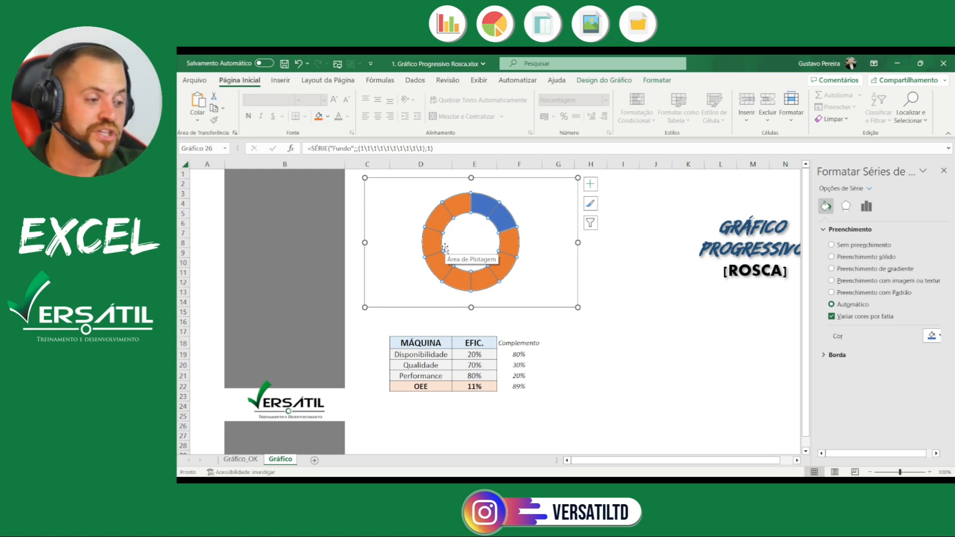
pyautogui.click(831, 257)
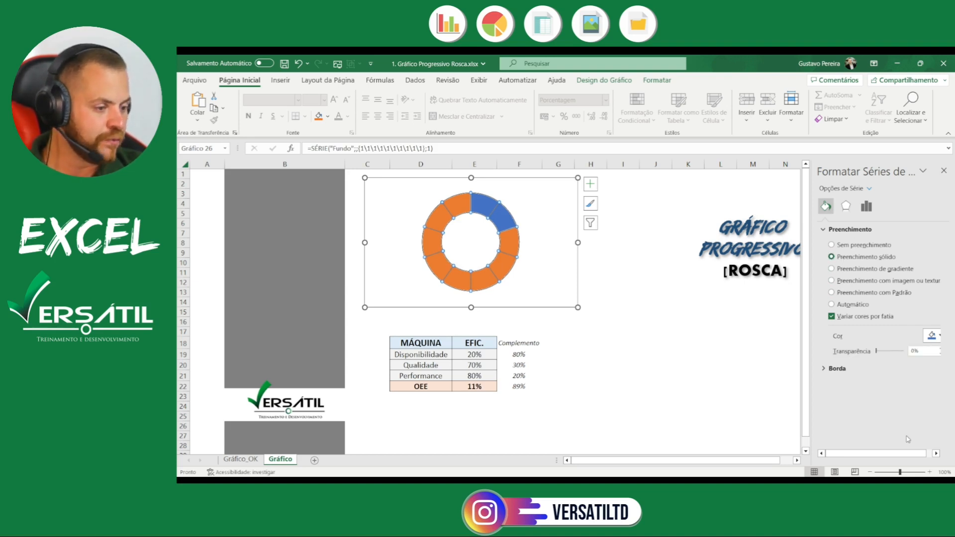
pyautogui.moveTo(908, 453); pyautogui.dragTo(914, 453)
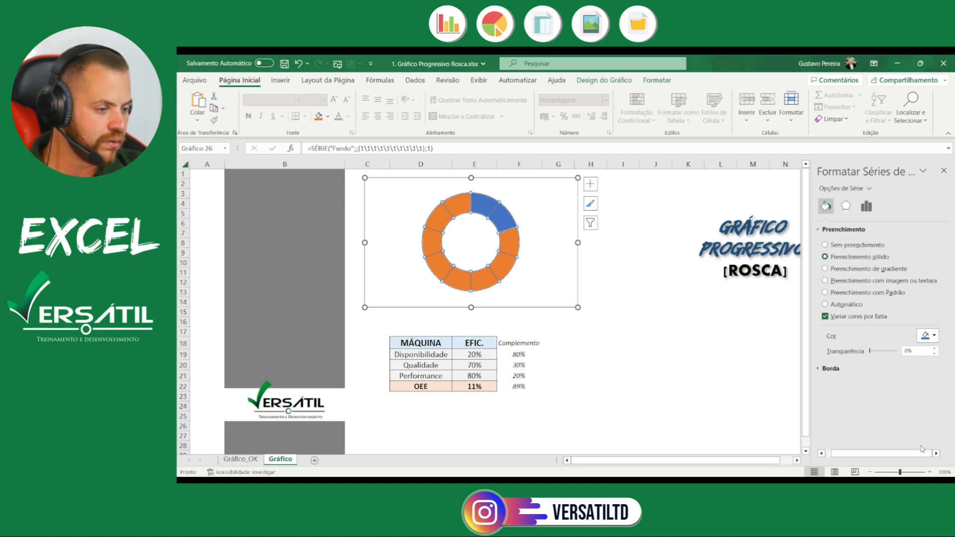
pyautogui.click(932, 339)
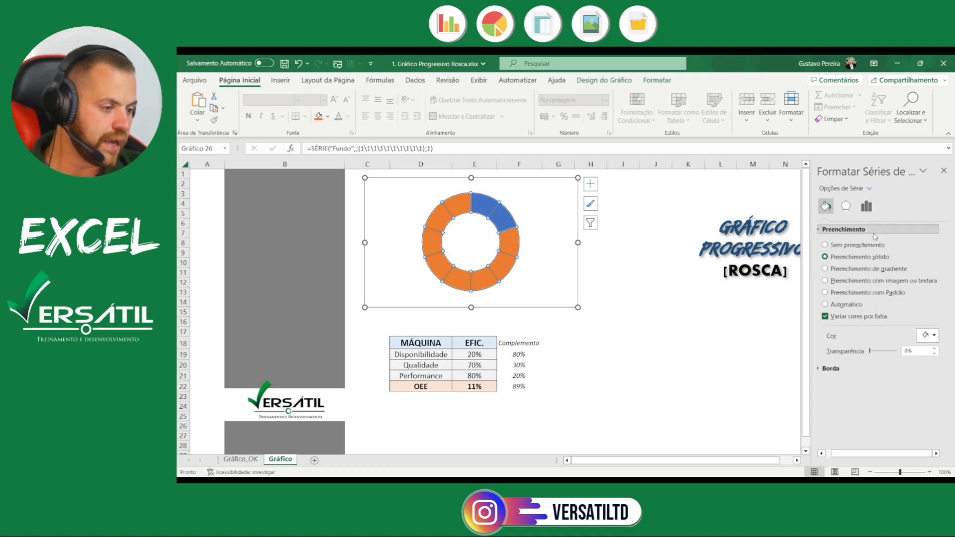
pyautogui.click(632, 282)
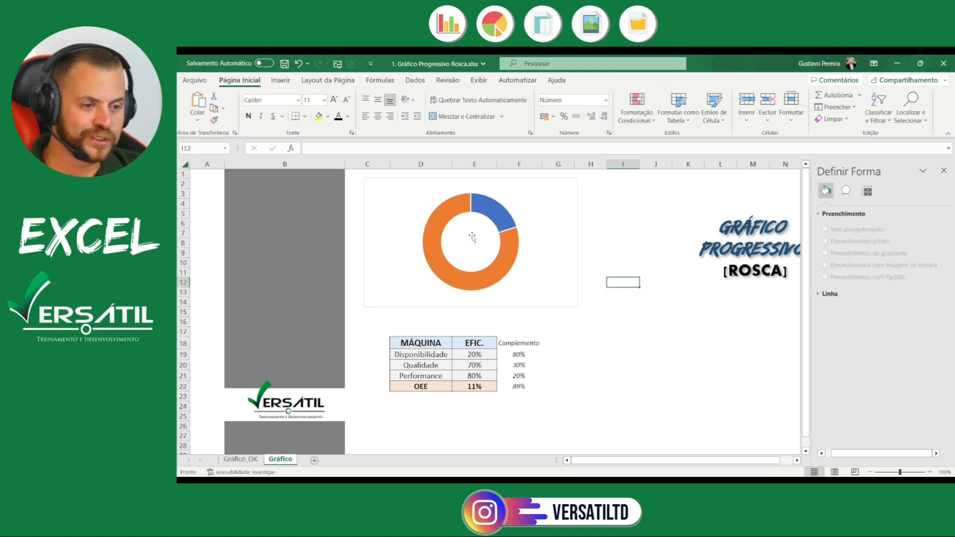
# Examine the Resultado series' efficiency and complement slices against Disponibilidade's value in the table
pyautogui.moveTo(498, 239)
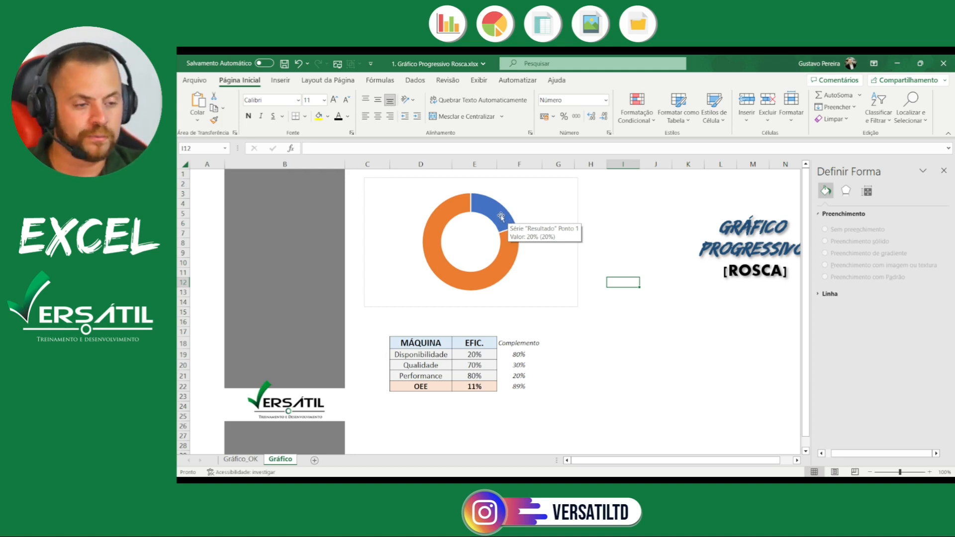
pyautogui.click(479, 358)
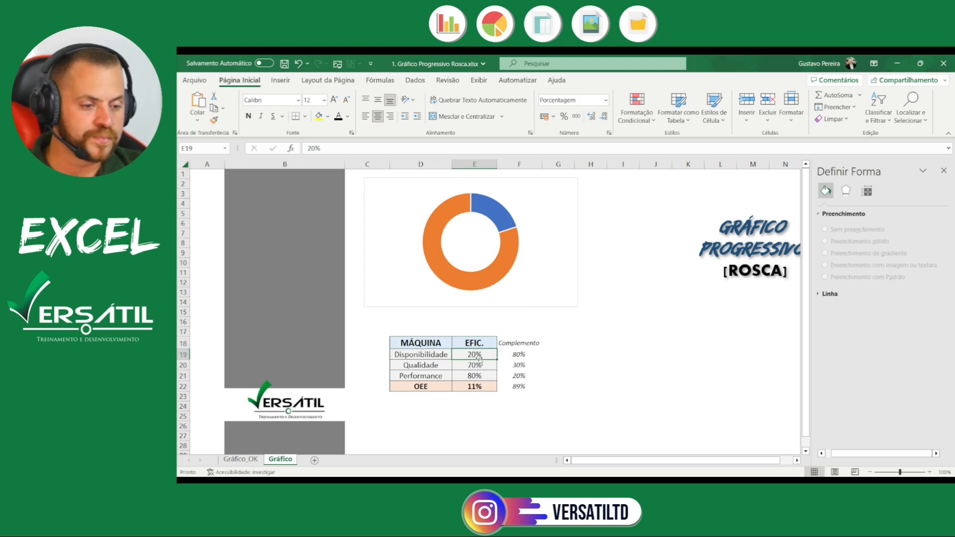
pyautogui.click(492, 218)
pyautogui.click(494, 215)
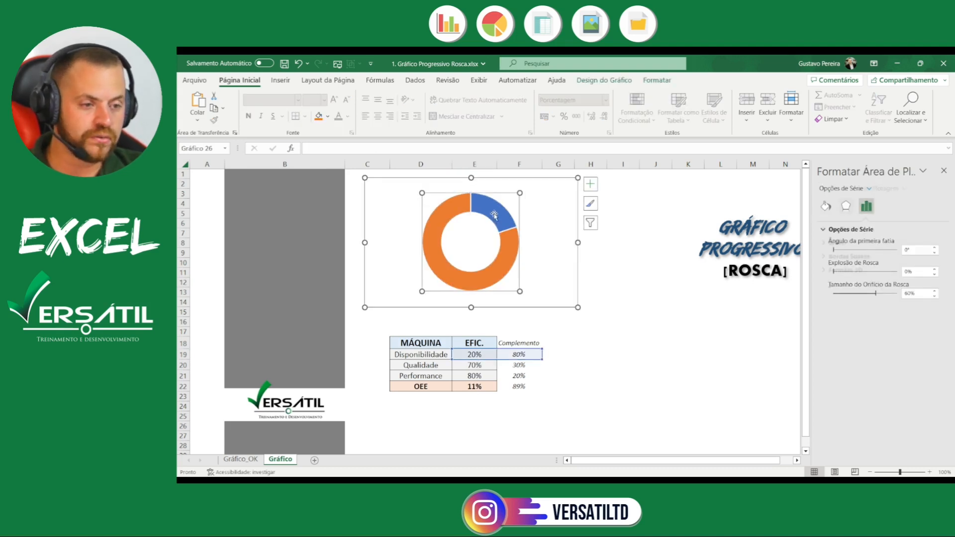
pyautogui.click(493, 215)
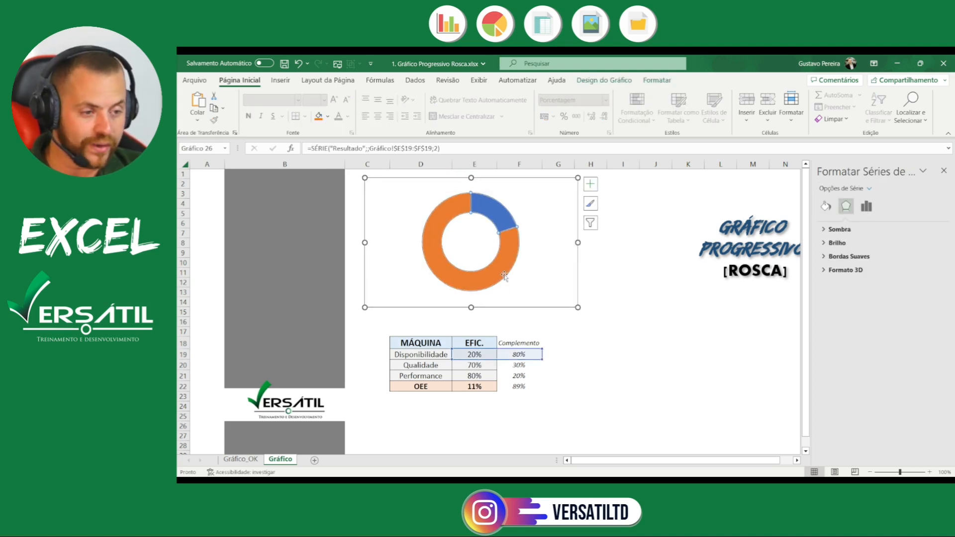
pyautogui.moveTo(463, 201)
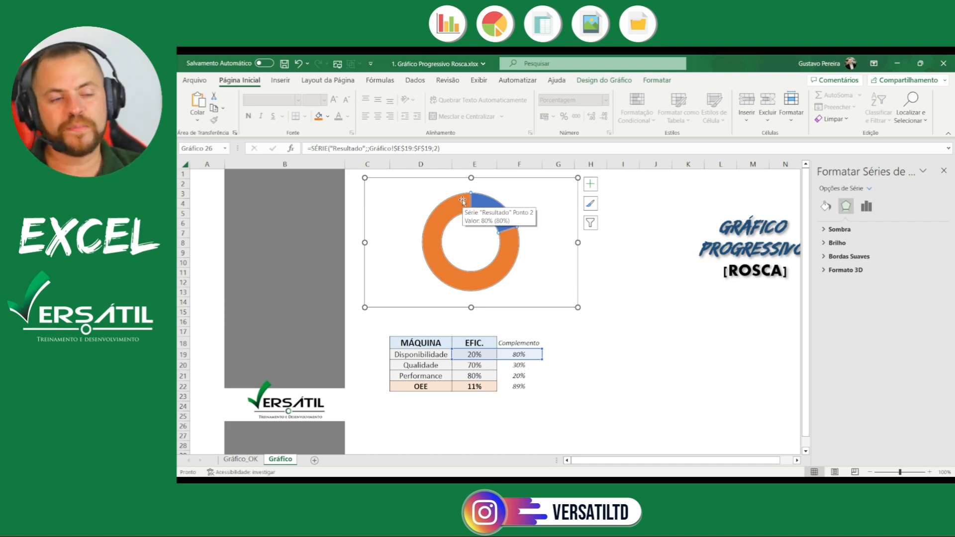
pyautogui.click(454, 206)
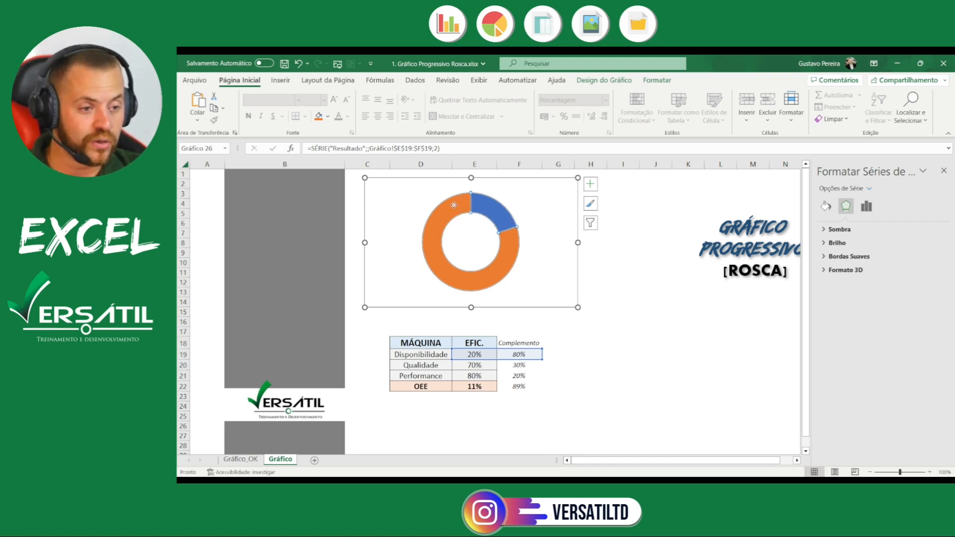
pyautogui.click(622, 206)
pyautogui.click(488, 216)
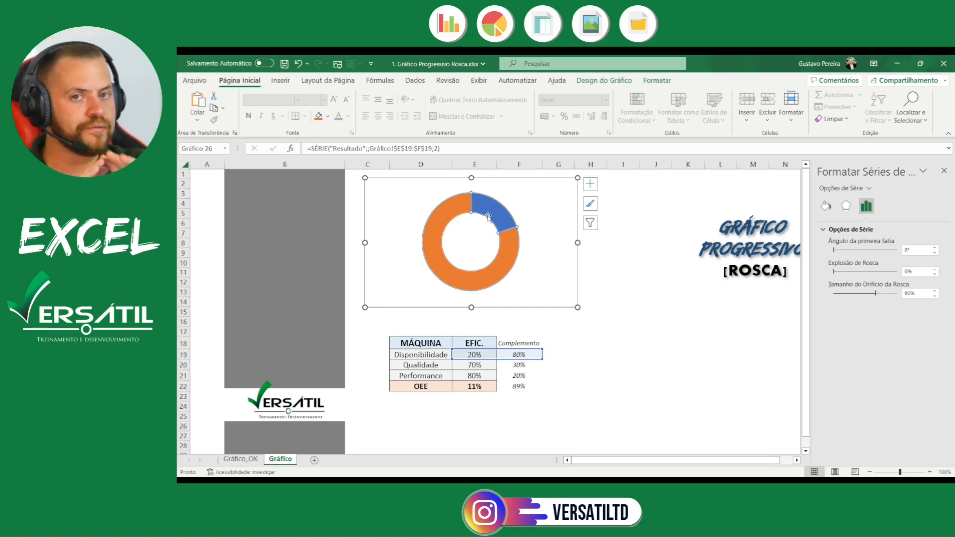
pyautogui.click(655, 203)
# Give only the Resultado series' complement slice a solid red fill with 100% transparency
pyautogui.click(459, 213)
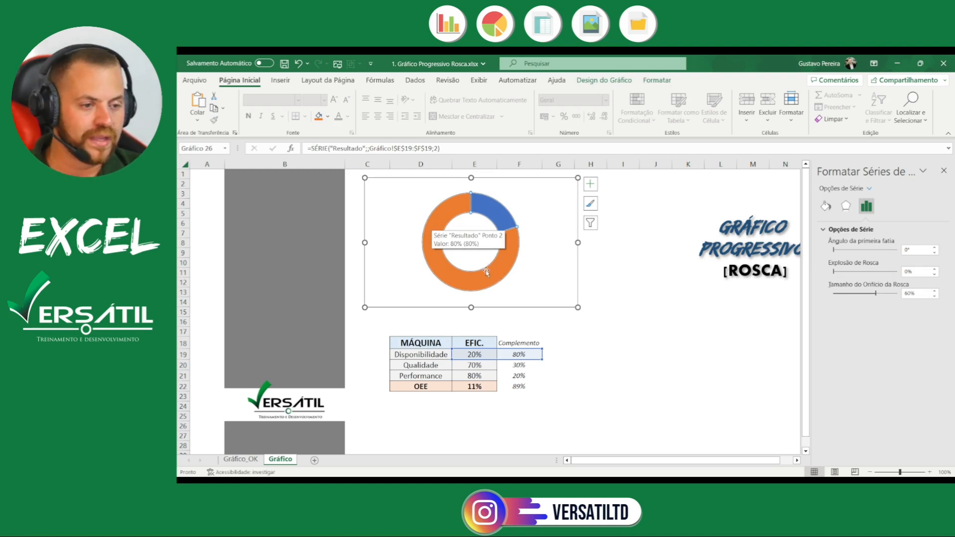
pyautogui.click(439, 271)
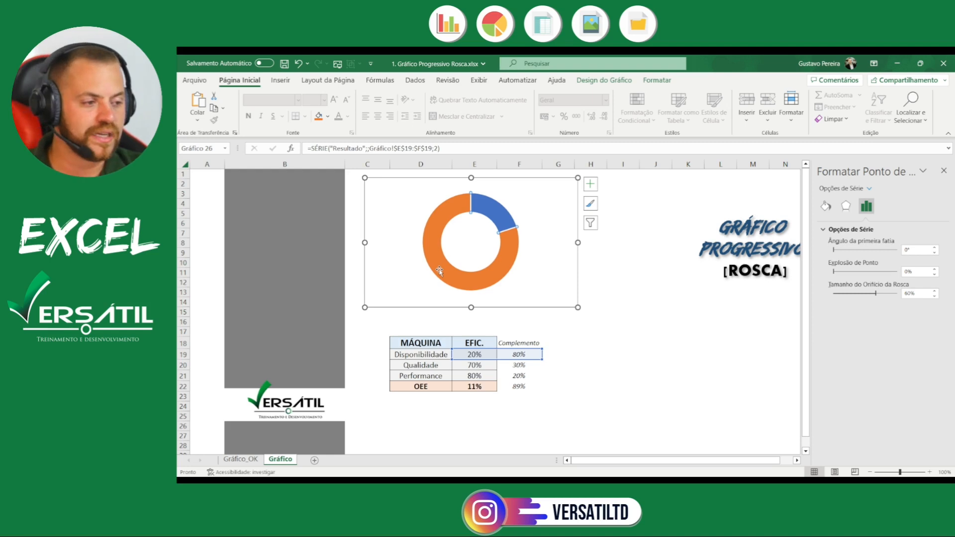
pyautogui.click(827, 209)
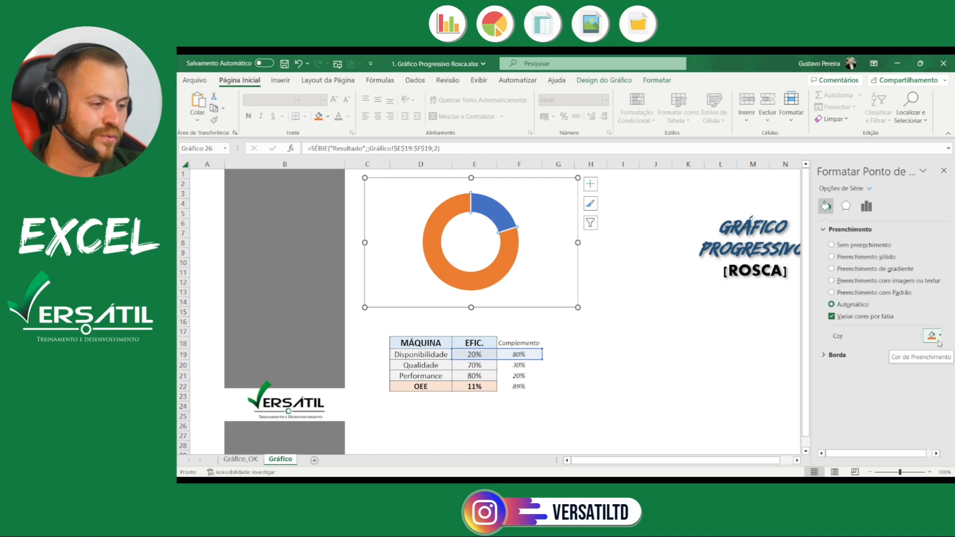
pyautogui.click(867, 258)
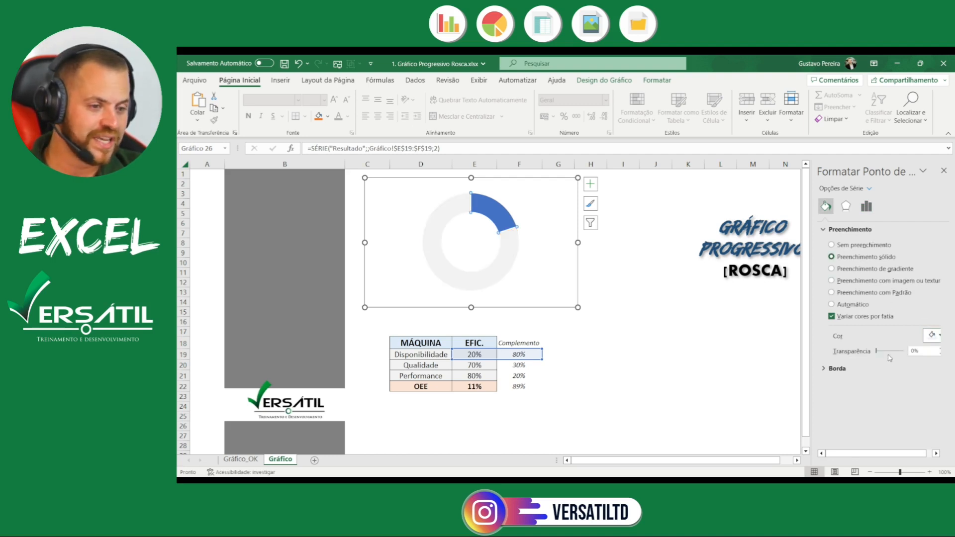
pyautogui.click(933, 335)
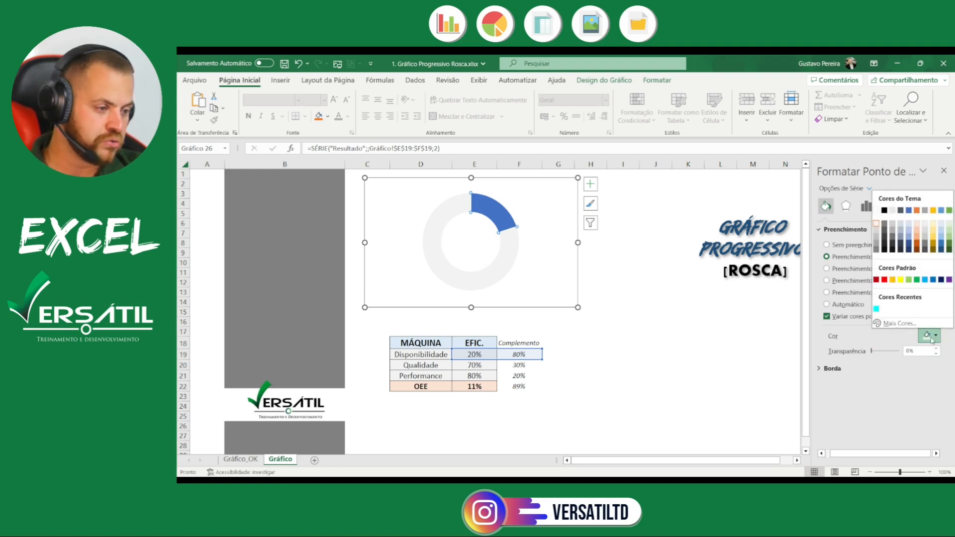
pyautogui.click(885, 280)
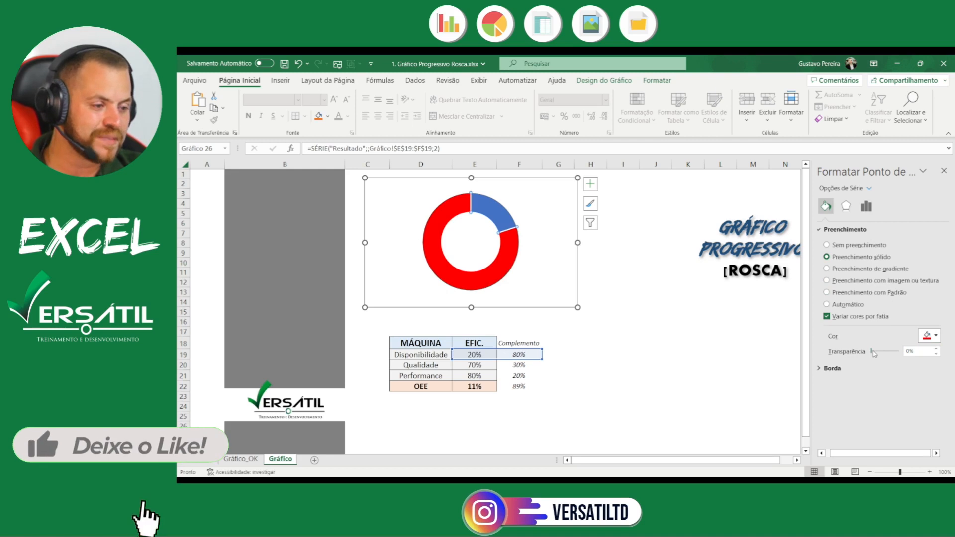
pyautogui.moveTo(874, 353); pyautogui.dragTo(927, 351)
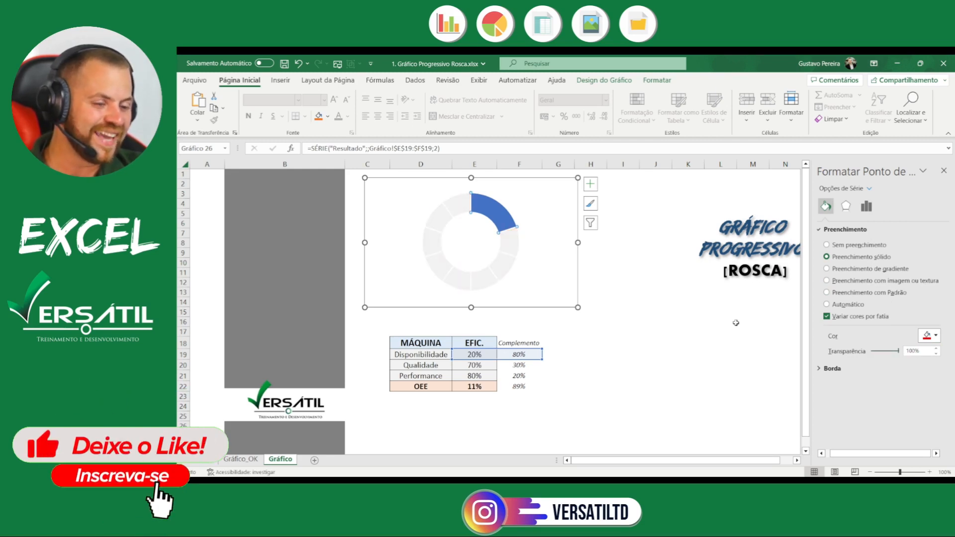
pyautogui.click(685, 330)
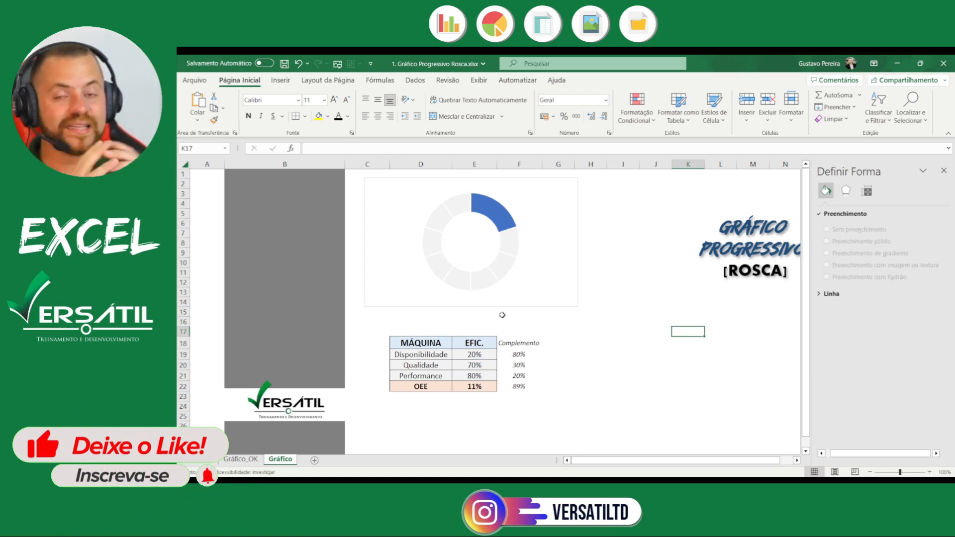
# Set the Disponibilidade efficiency in the Gráfico table to 50%
pyautogui.click(472, 352)
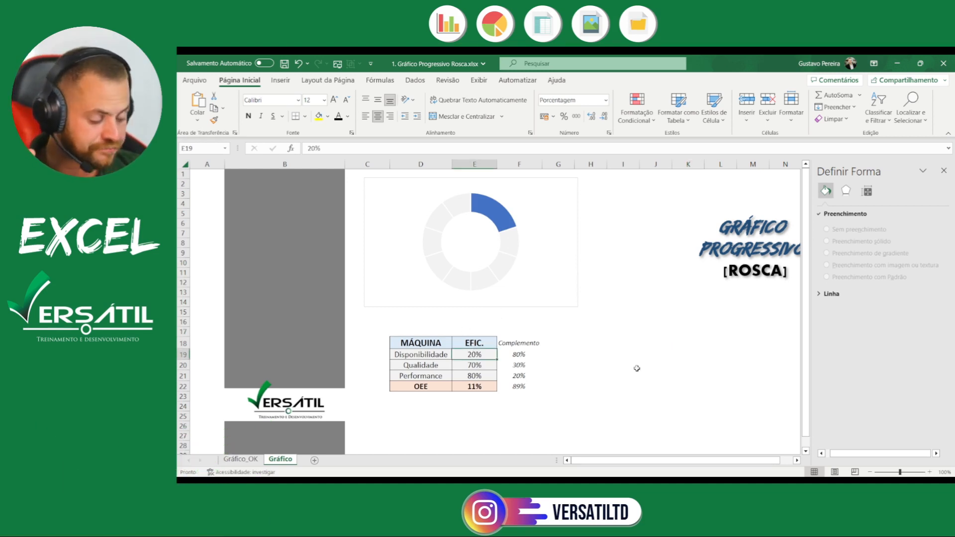
pyautogui.write('50')
pyautogui.press('Return')
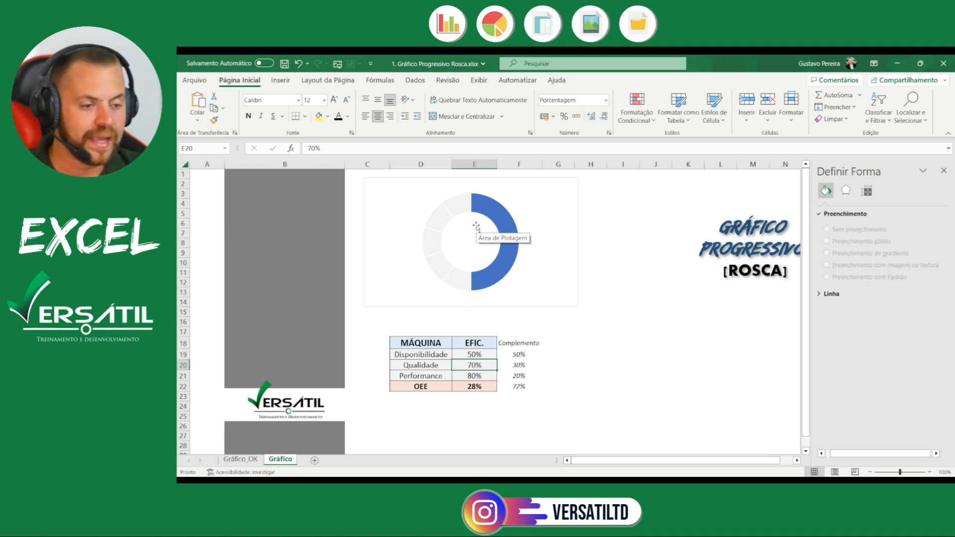
# Change the solid fill of the ten-segment Fundo series to a slightly darker gray theme shade
pyautogui.click(461, 202)
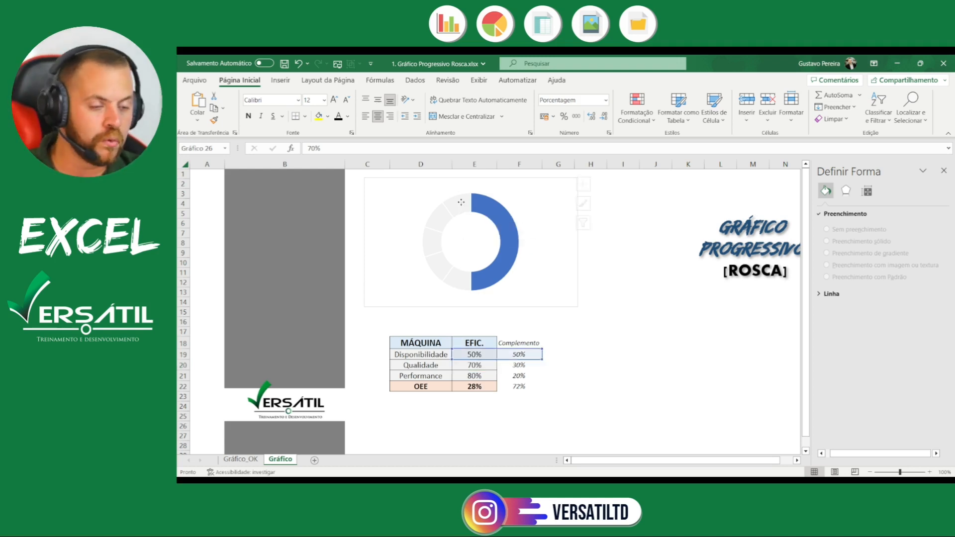
pyautogui.click(461, 202)
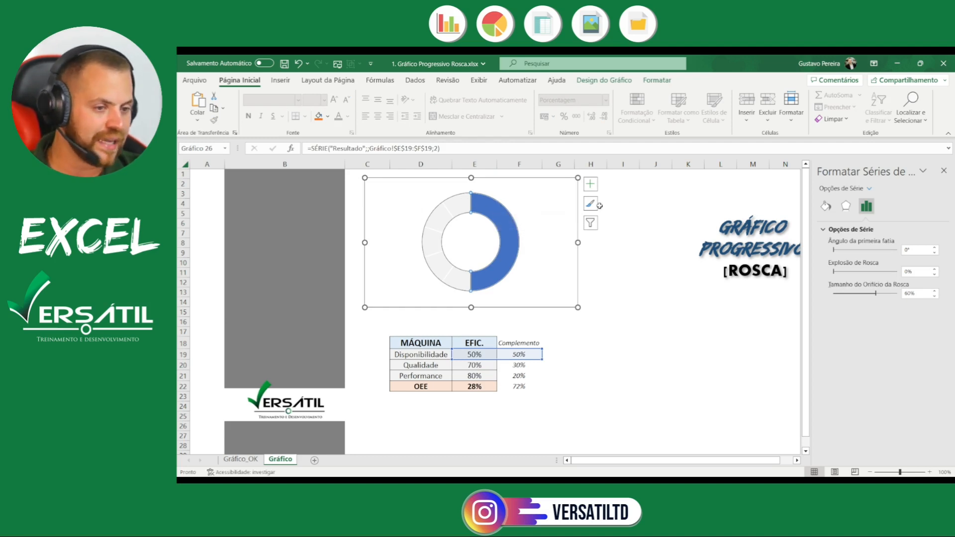
pyautogui.click(833, 211)
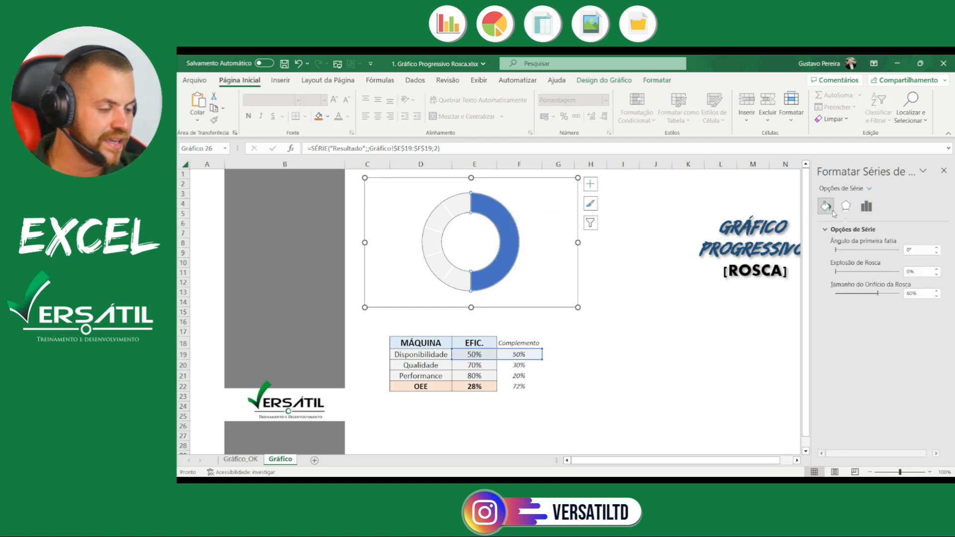
pyautogui.click(869, 191)
pyautogui.click(886, 225)
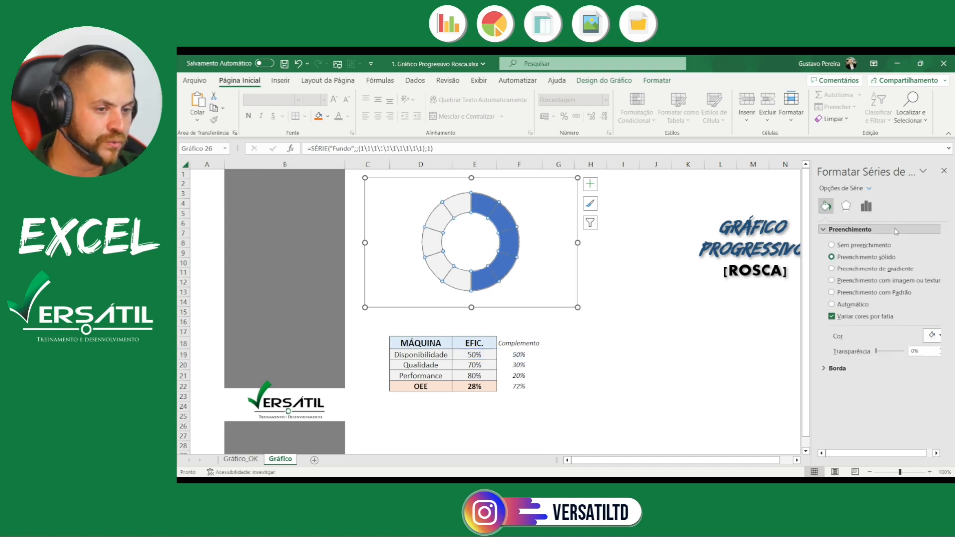
pyautogui.click(934, 335)
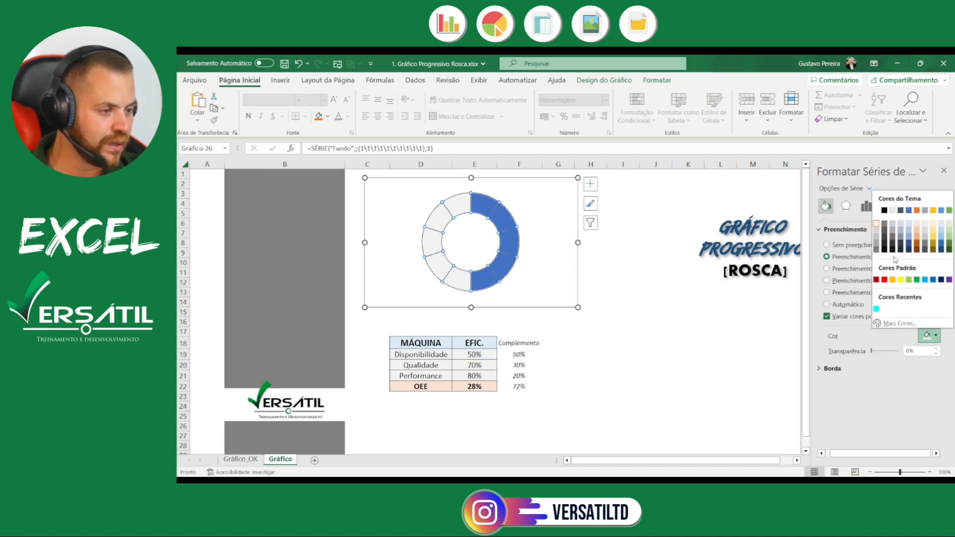
pyautogui.click(878, 234)
pyautogui.click(688, 342)
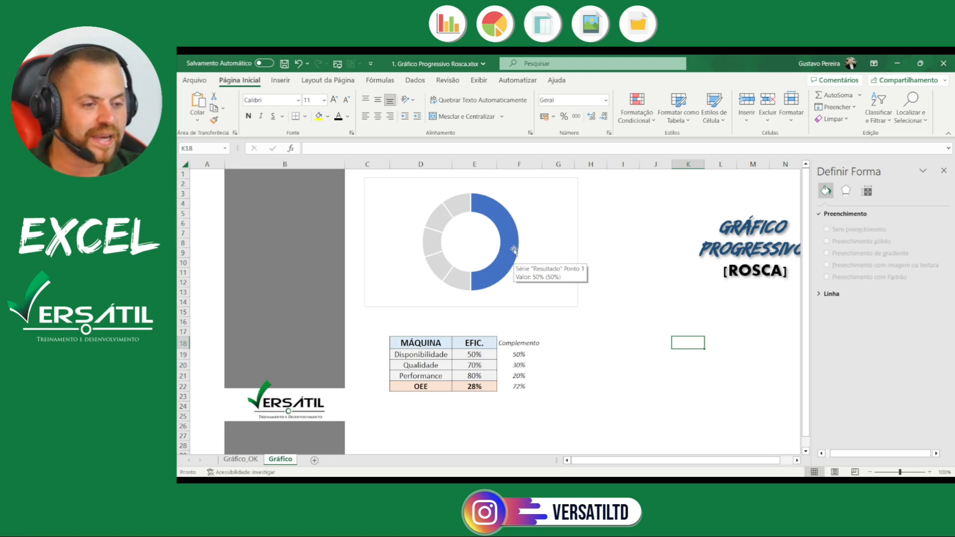
# Give only the Resultado series' efficiency slice a solid dark blue fill with 40% transparency
pyautogui.click(498, 226)
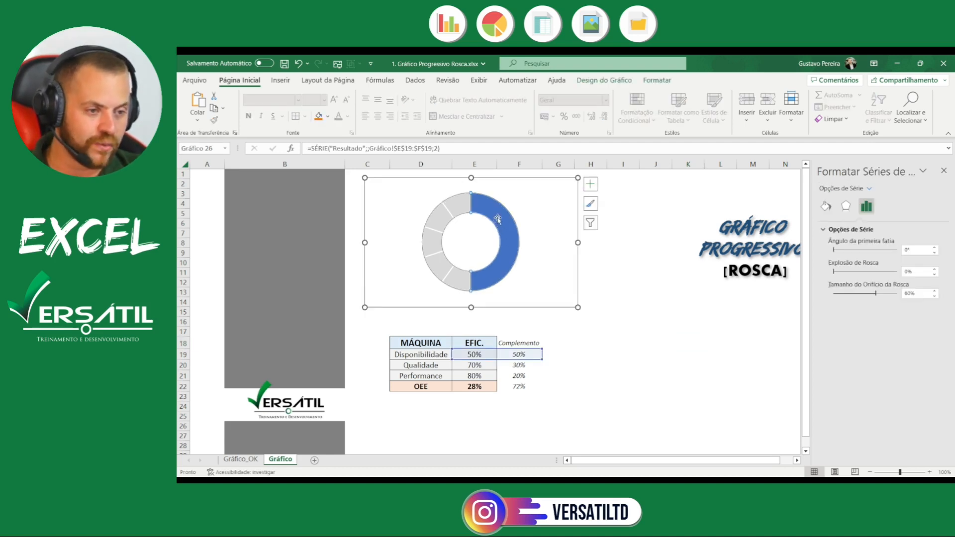
pyautogui.click(493, 208)
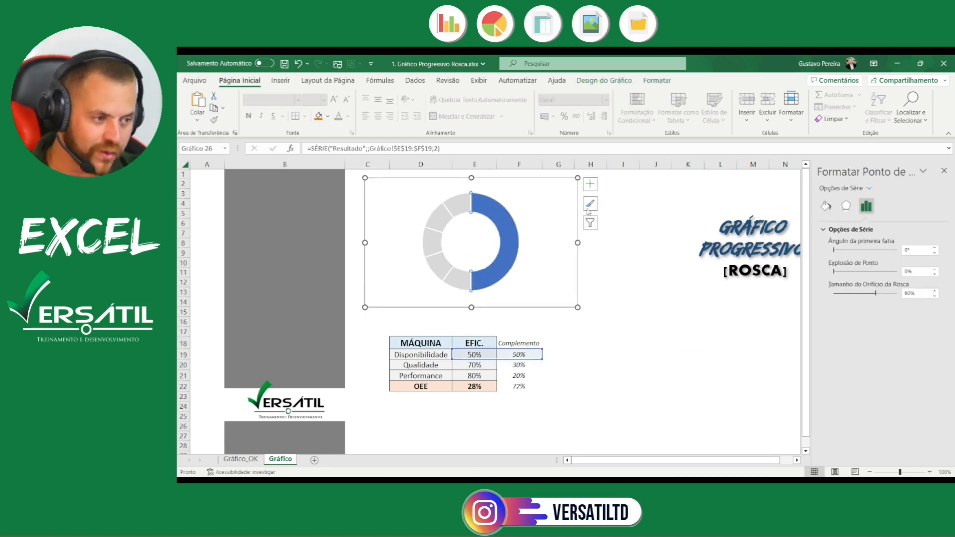
pyautogui.click(826, 206)
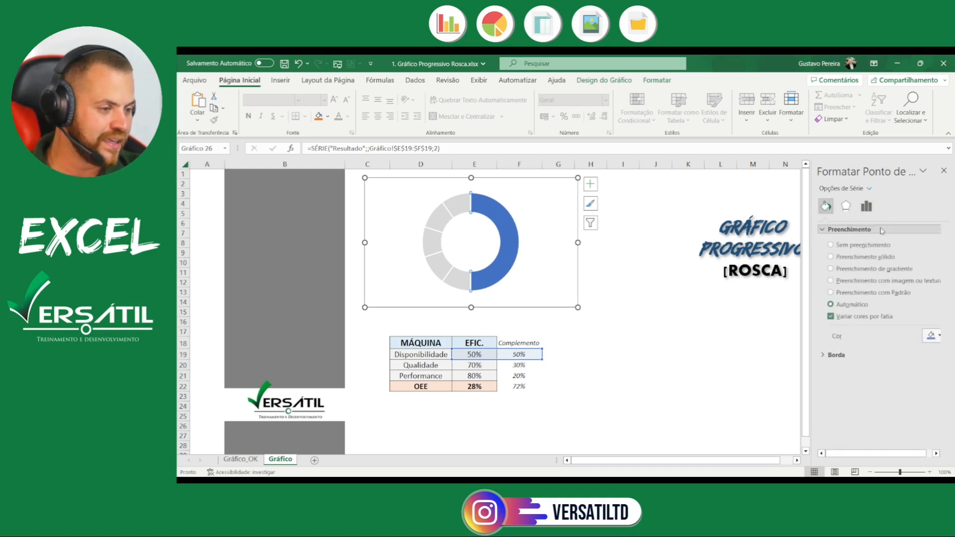
pyautogui.click(859, 257)
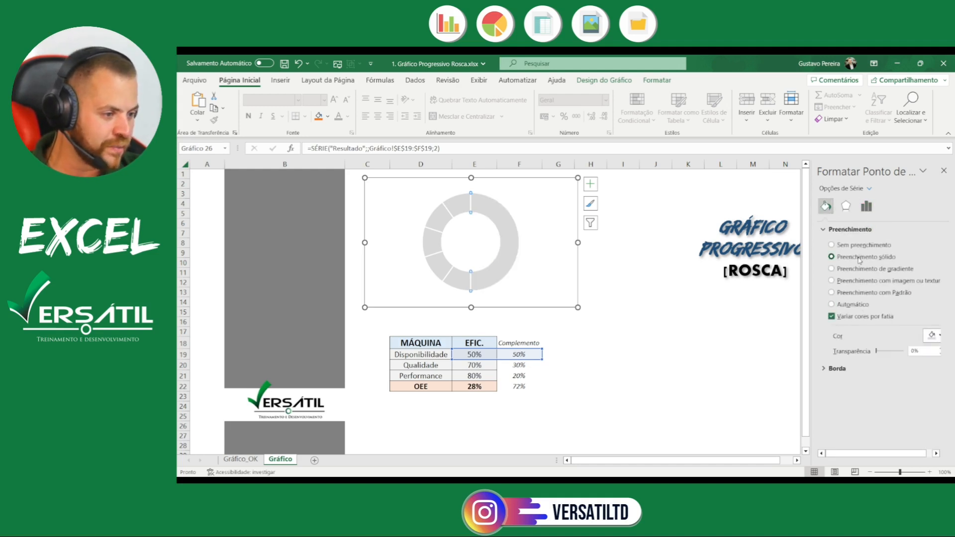
pyautogui.click(935, 336)
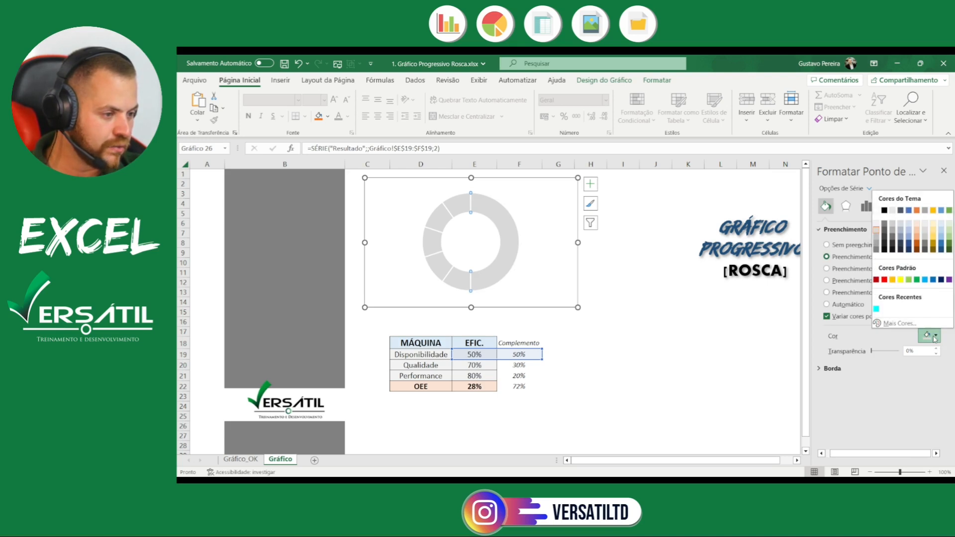
pyautogui.click(941, 250)
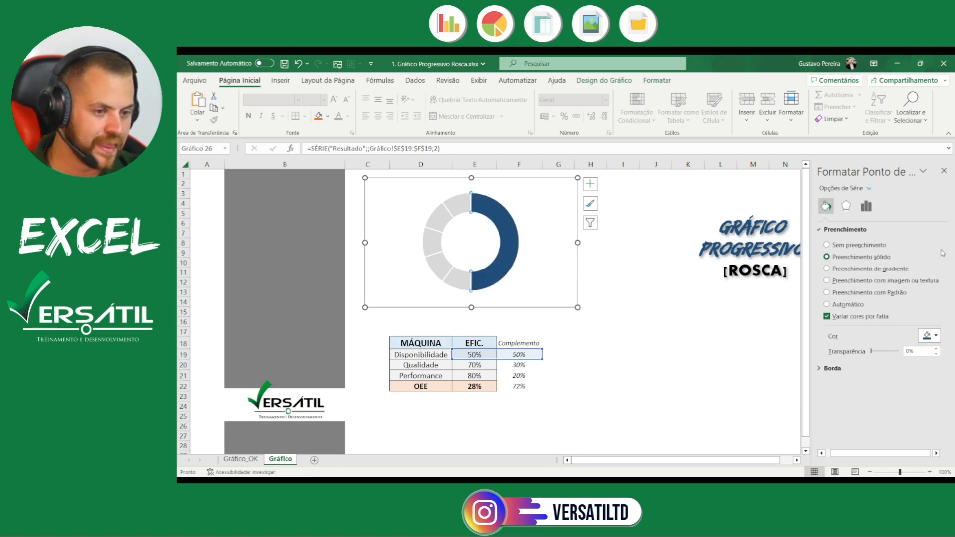
pyautogui.click(919, 350)
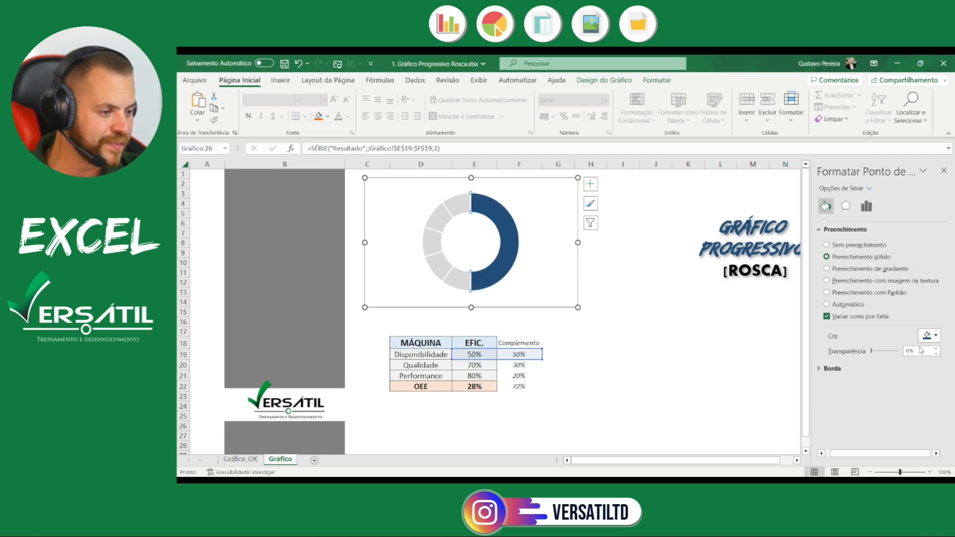
pyautogui.moveTo(920, 352); pyautogui.dragTo(888, 351)
pyautogui.write('40')
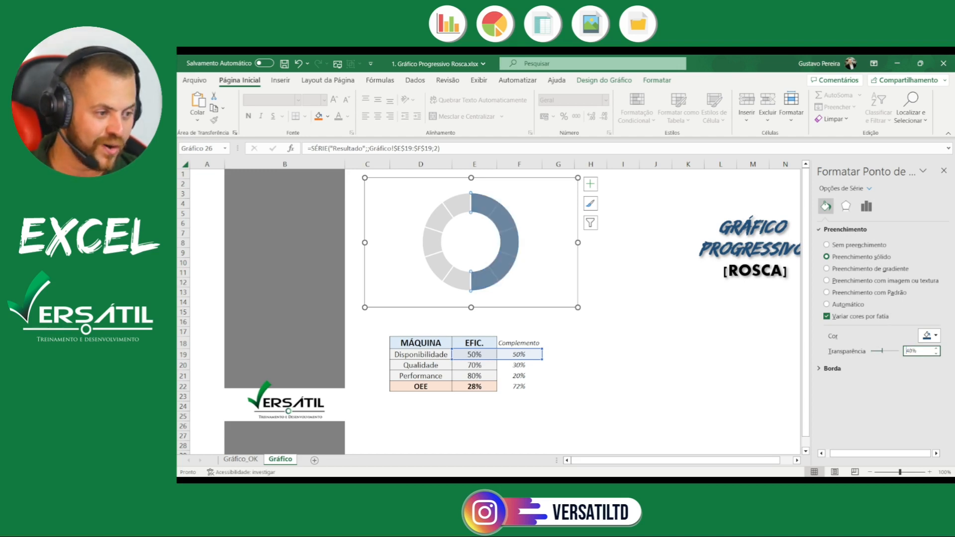
pyautogui.click(688, 354)
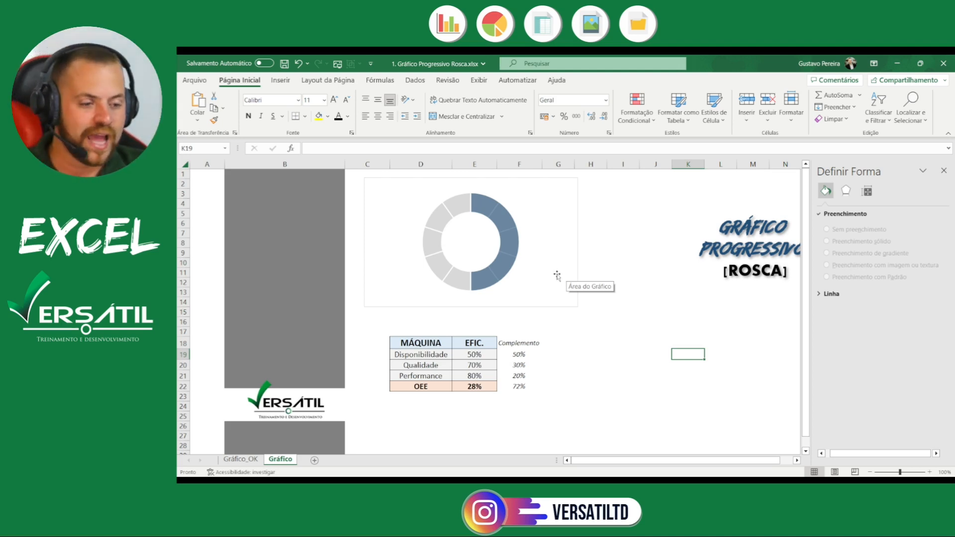
# Set the Disponibilidade efficiency in the table to 70% to test the ring's progress
pyautogui.click(474, 355)
pyautogui.write('70')
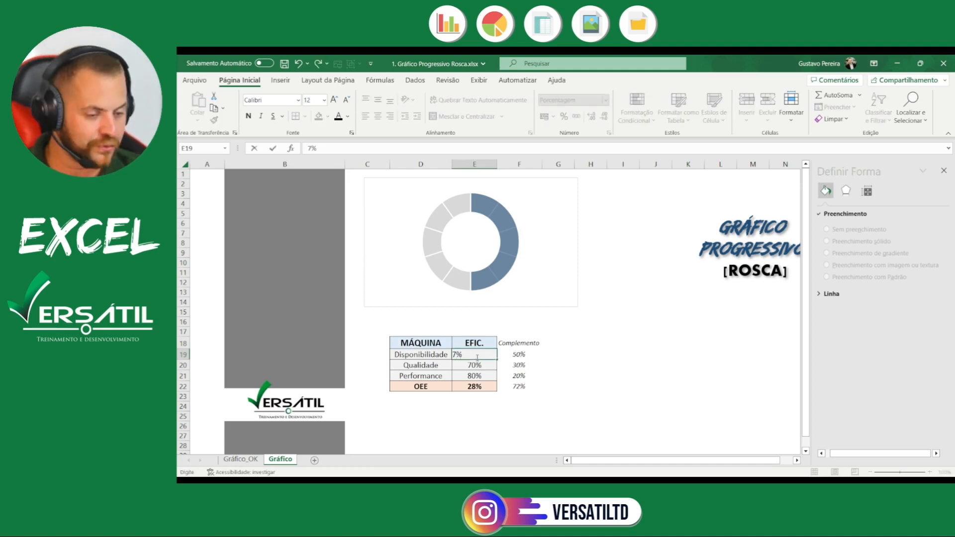
pyautogui.press('Return')
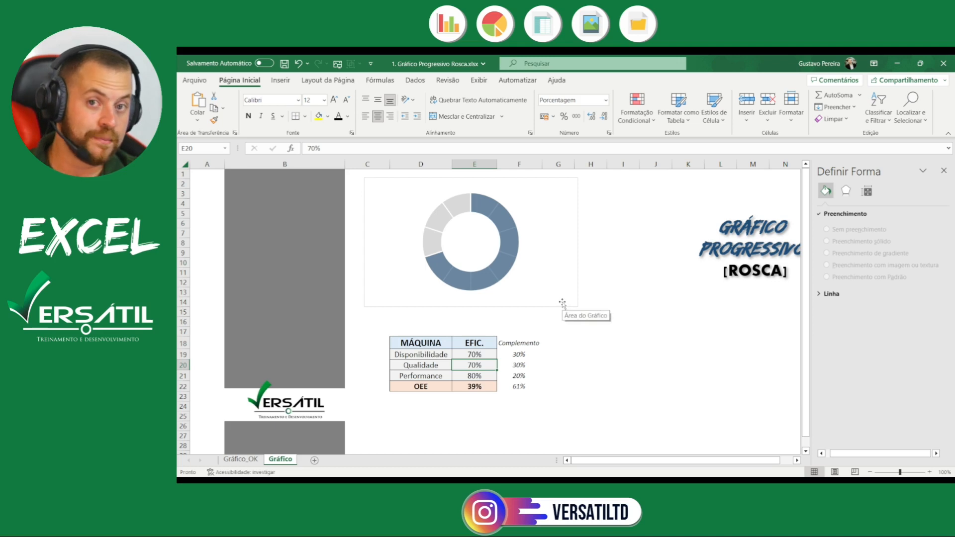
pyautogui.click(480, 209)
pyautogui.click(655, 301)
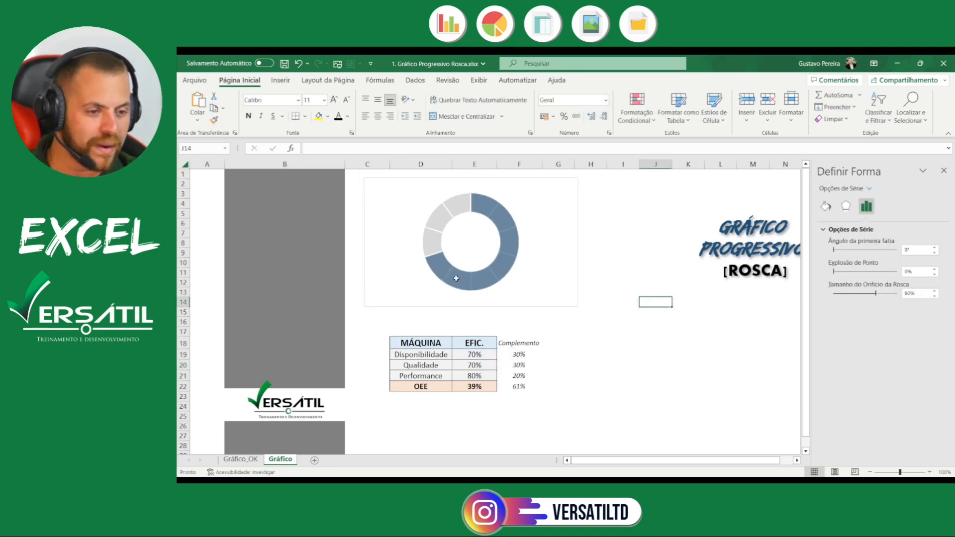
# Set the Disponibilidade efficiency to 65% to test a partially filled segment
pyautogui.click(482, 355)
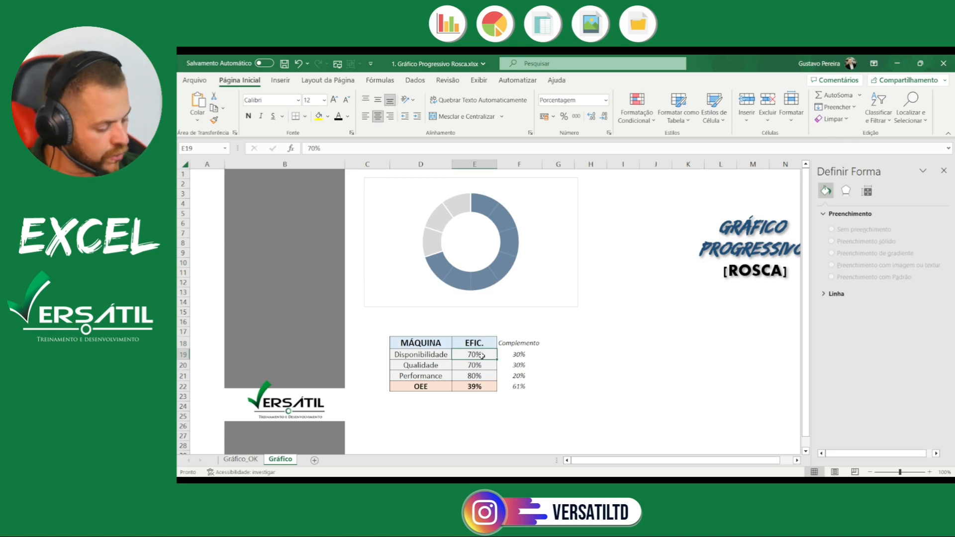
pyautogui.write('65')
pyautogui.press('Return')
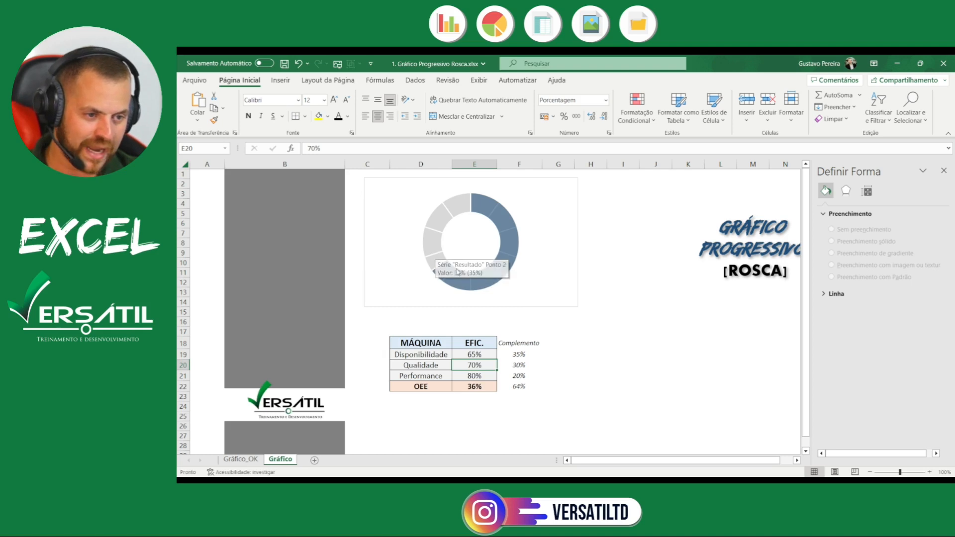
# Remove the shape outline from the whole Resultado series of the doughnut chart
pyautogui.click(483, 201)
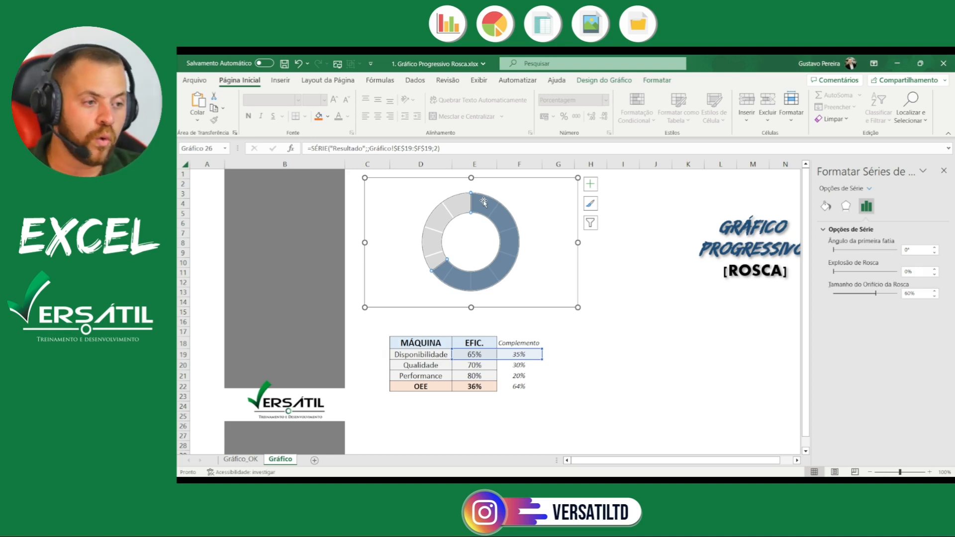
pyautogui.click(657, 224)
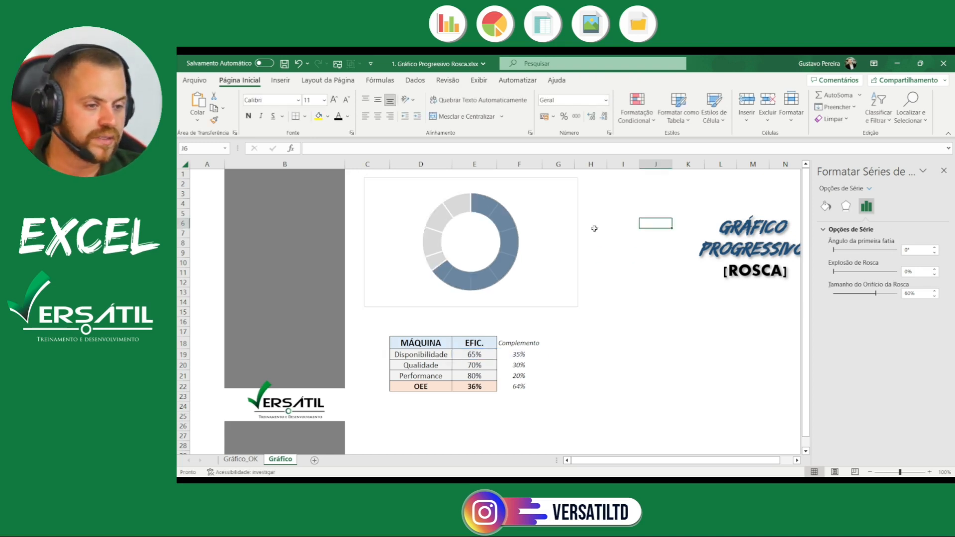
pyautogui.click(491, 215)
pyautogui.click(657, 81)
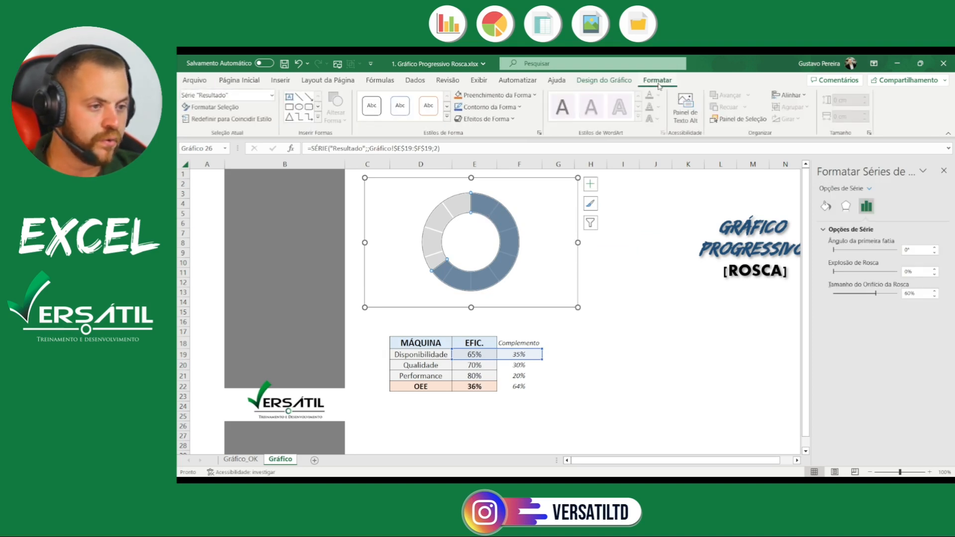
pyautogui.click(491, 107)
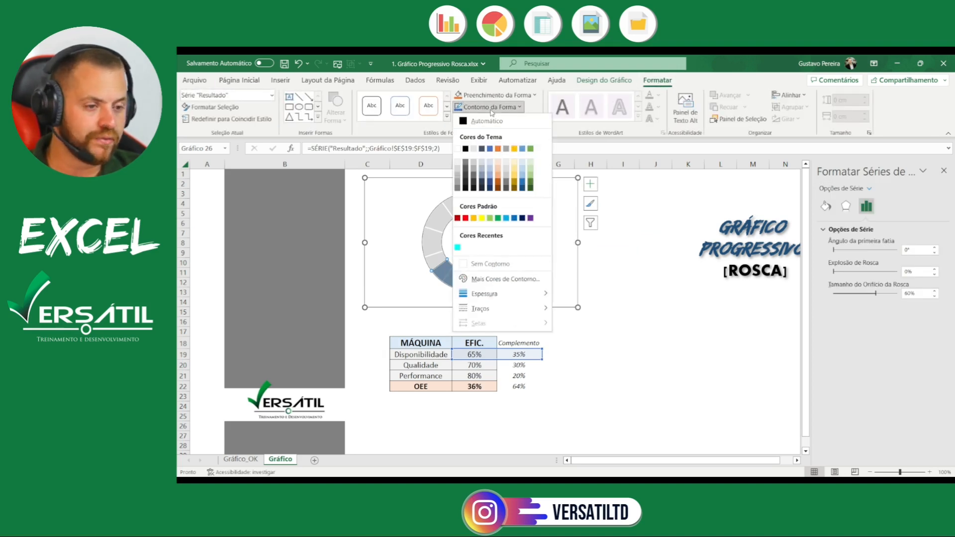
pyautogui.click(499, 263)
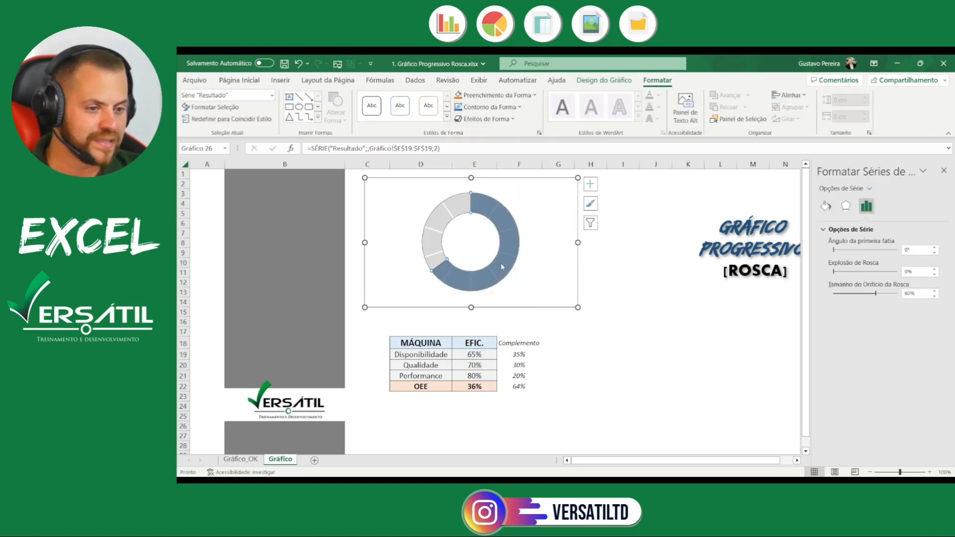
pyautogui.click(670, 282)
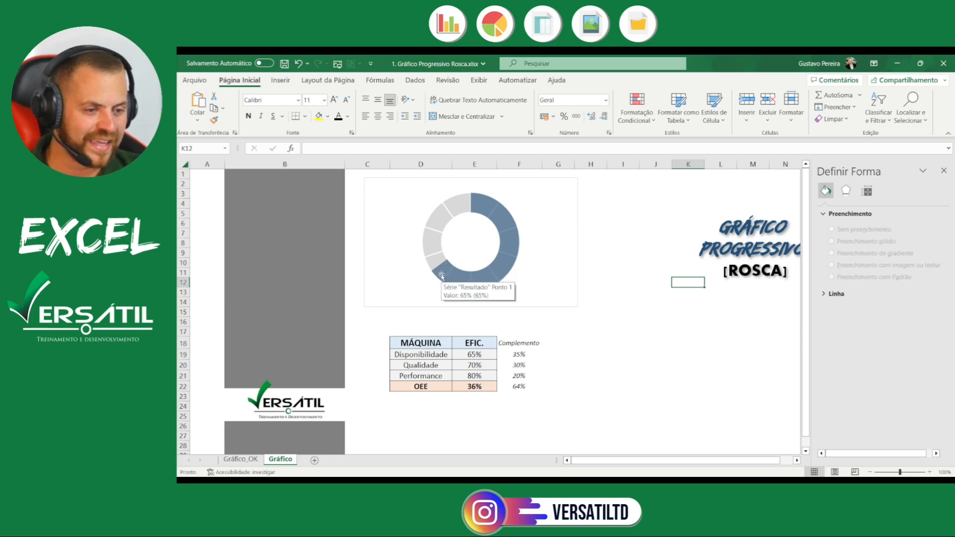
# Set the Disponibilidade efficiency to 85% and close the shape formatting pane
pyautogui.keyDown('ctrl'); pyautogui.scroll(4, 441, 276); pyautogui.keyUp('ctrl')
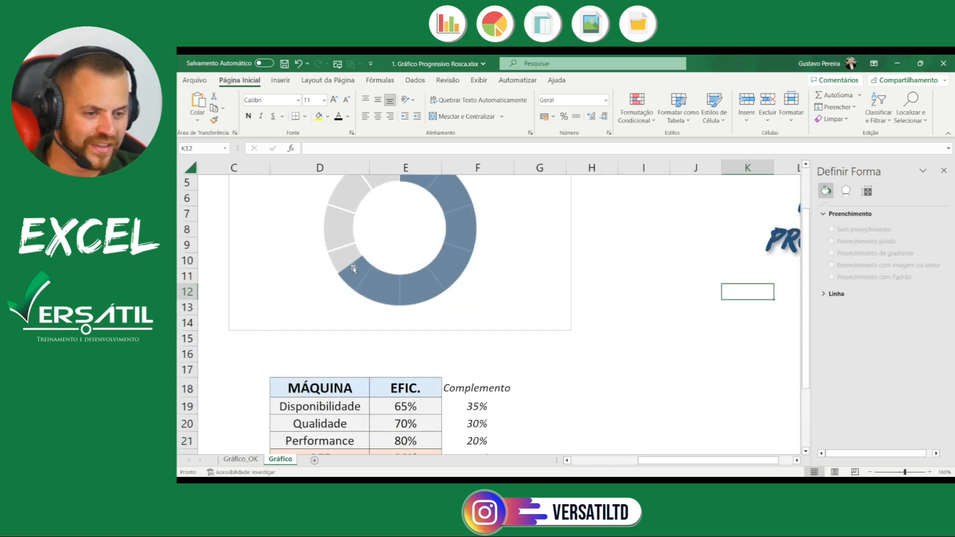
pyautogui.click(418, 406)
pyautogui.write('85')
pyautogui.press('Return')
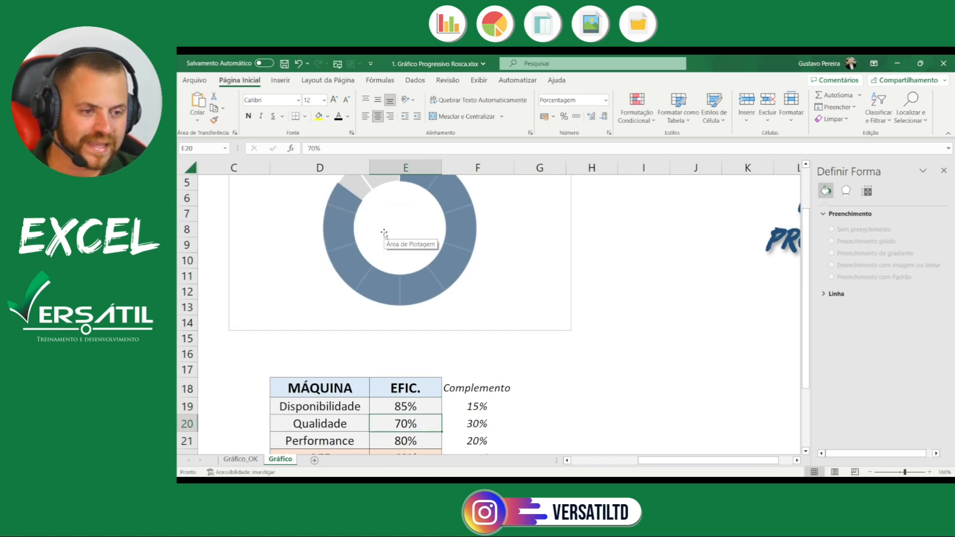
pyautogui.scroll(-3, 384, 233)
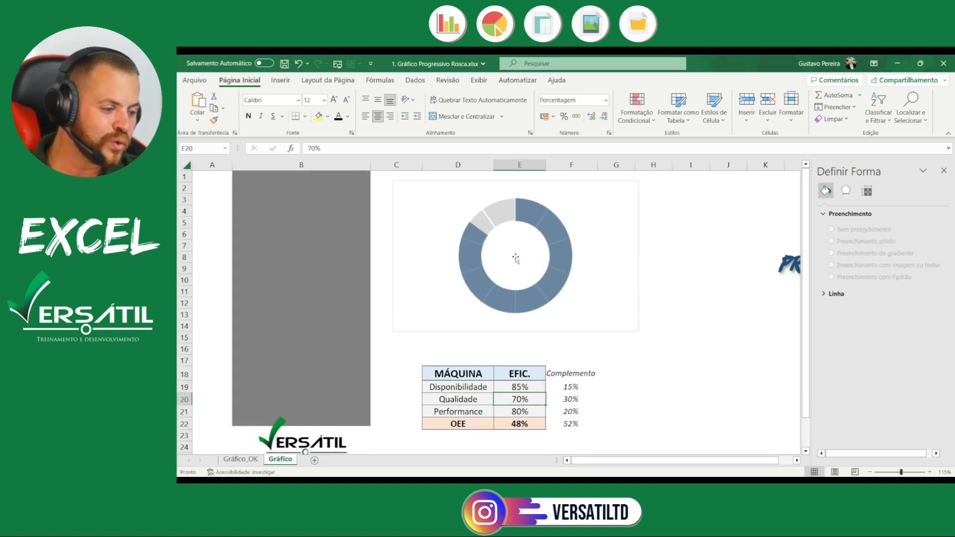
pyautogui.scroll(-1, 516, 260)
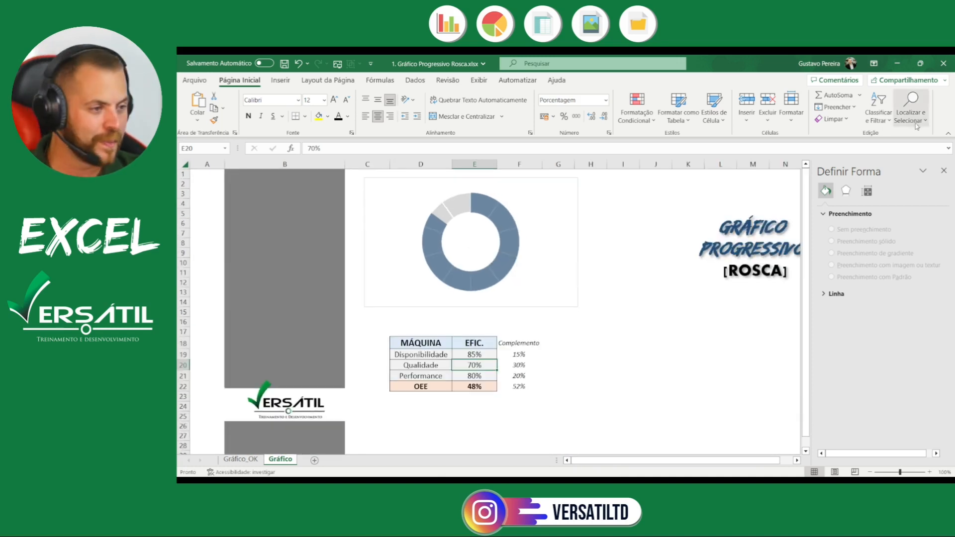
pyautogui.click(944, 170)
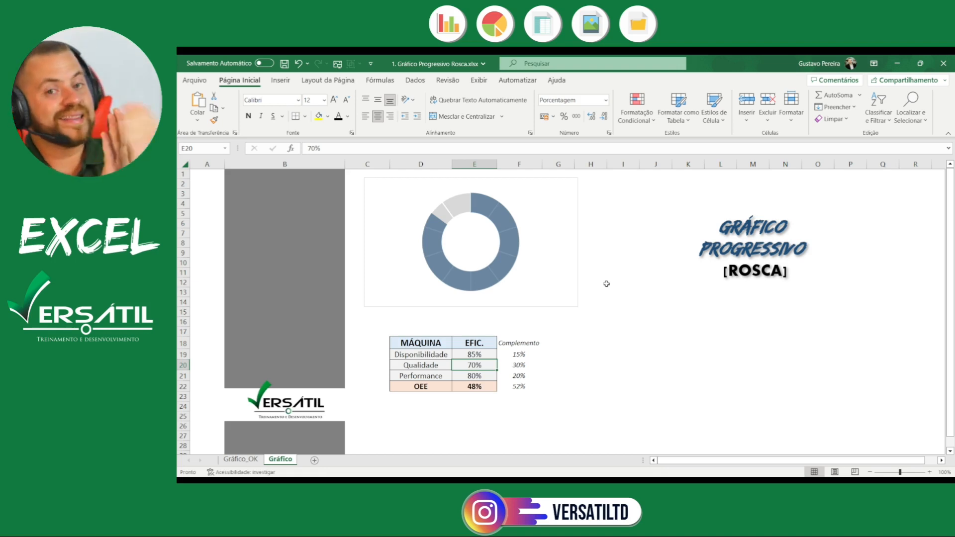
# Apply the first outer shadow preset, offset to the lower right, to the whole Resultado series of the doughnut chart
pyautogui.click(486, 208)
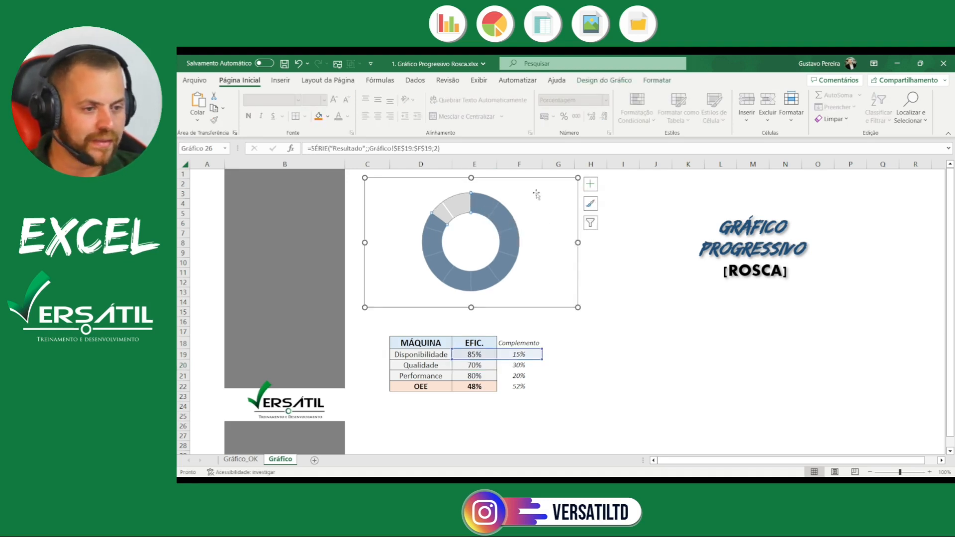
pyautogui.click(675, 204)
pyautogui.click(478, 206)
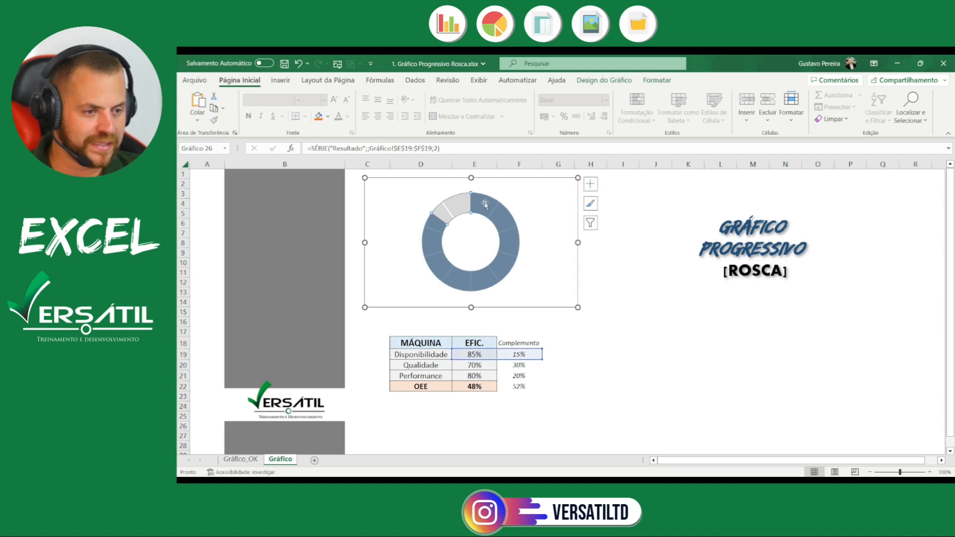
pyautogui.click(656, 80)
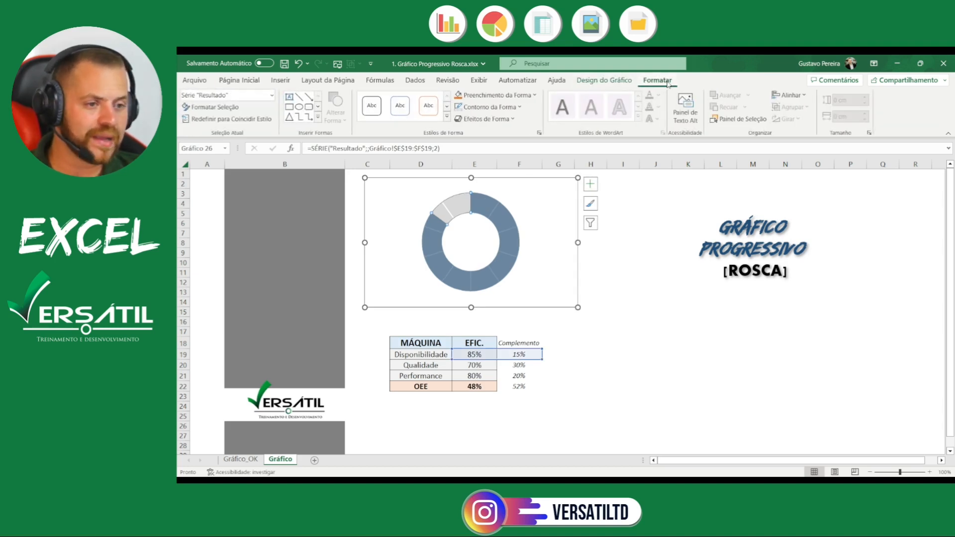
pyautogui.click(486, 119)
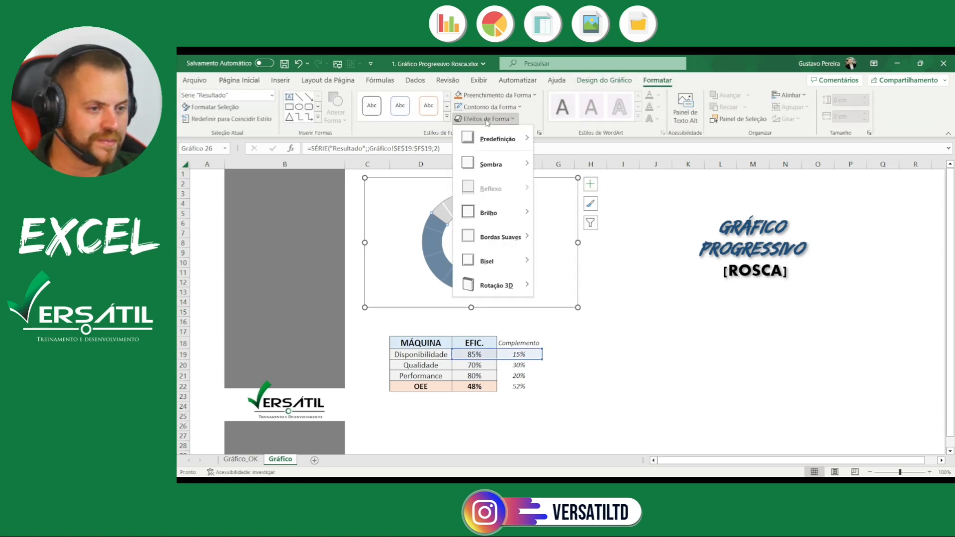
pyautogui.moveTo(508, 170)
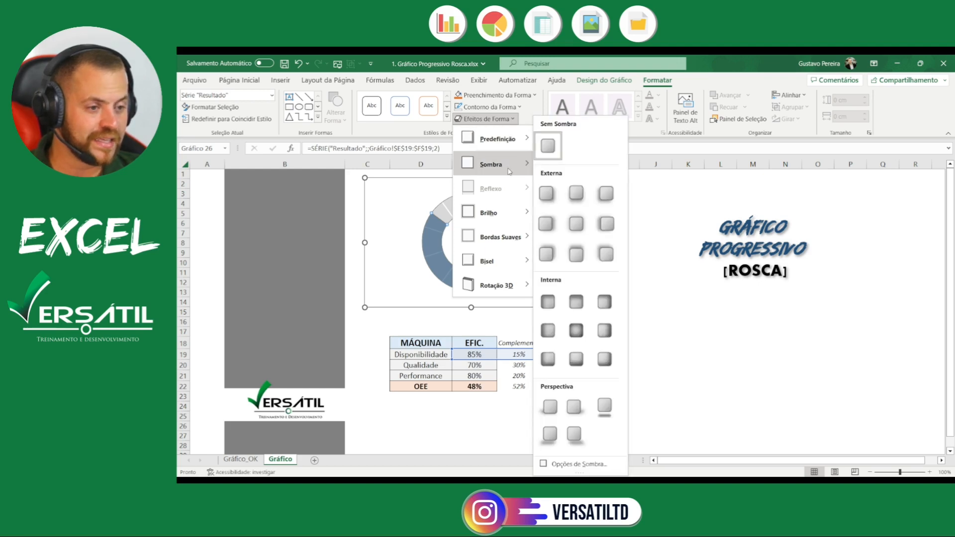
pyautogui.click(546, 193)
pyautogui.press('Escape')
pyautogui.press('Escape')
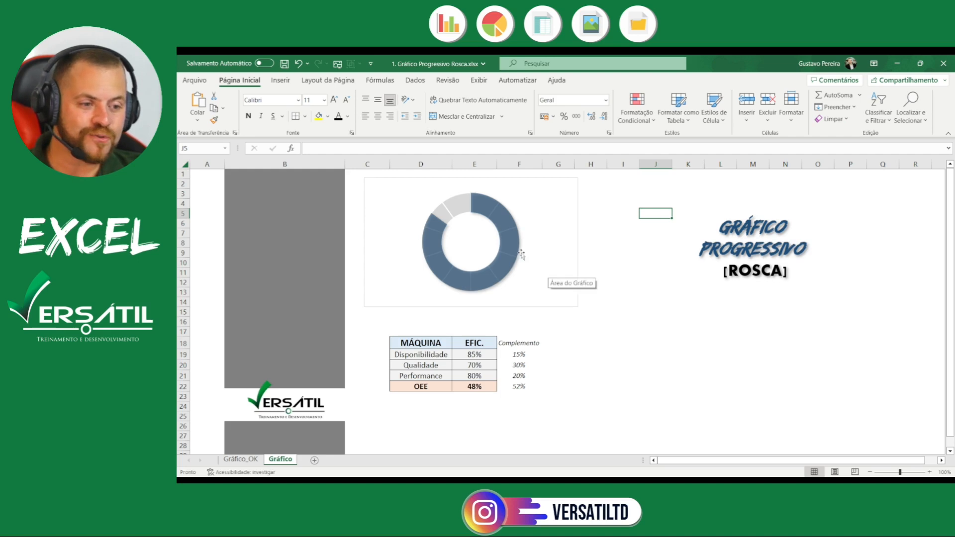
# Set the shadow distance of the Resultado series to 10 pt
pyautogui.moveTo(517, 262)
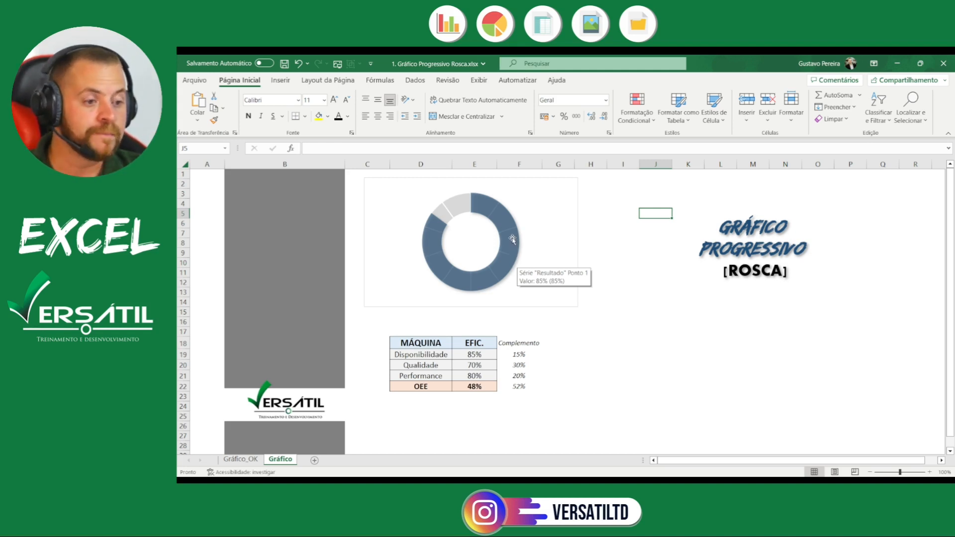
pyautogui.click(513, 240)
pyautogui.rightClick(513, 240)
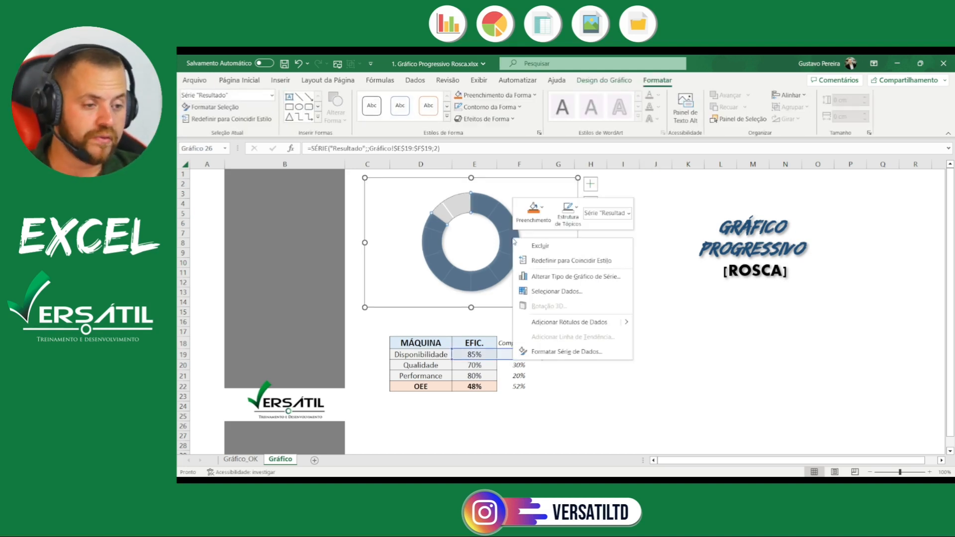
pyautogui.click(567, 351)
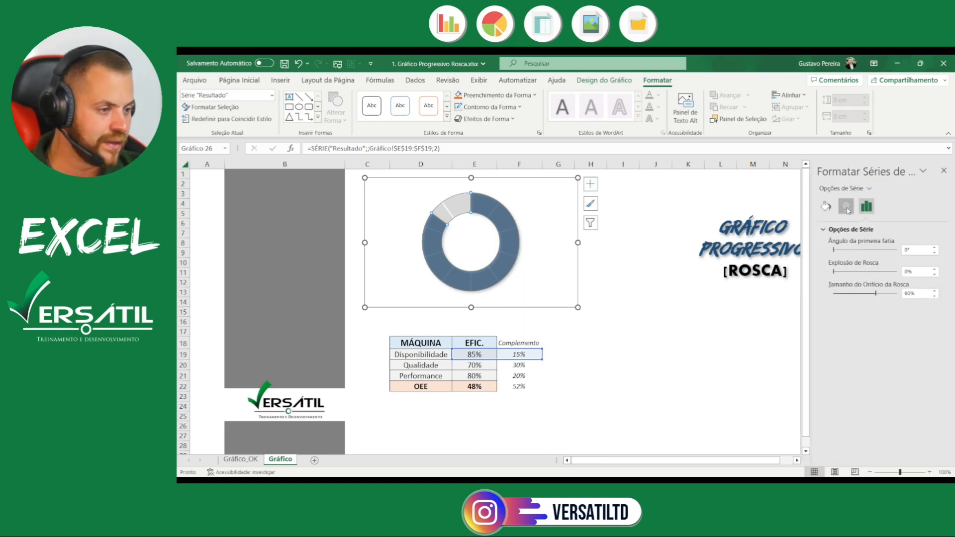
pyautogui.click(846, 207)
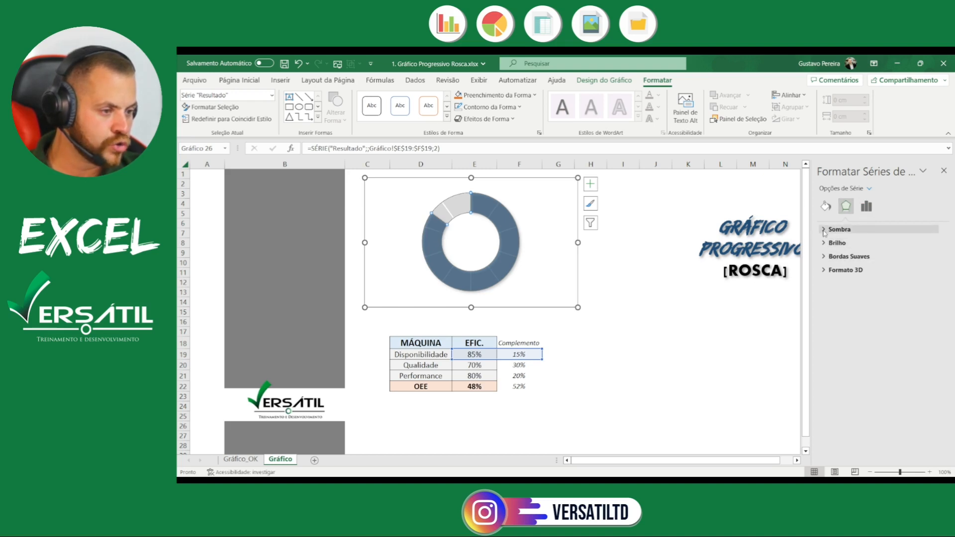
pyautogui.click(826, 230)
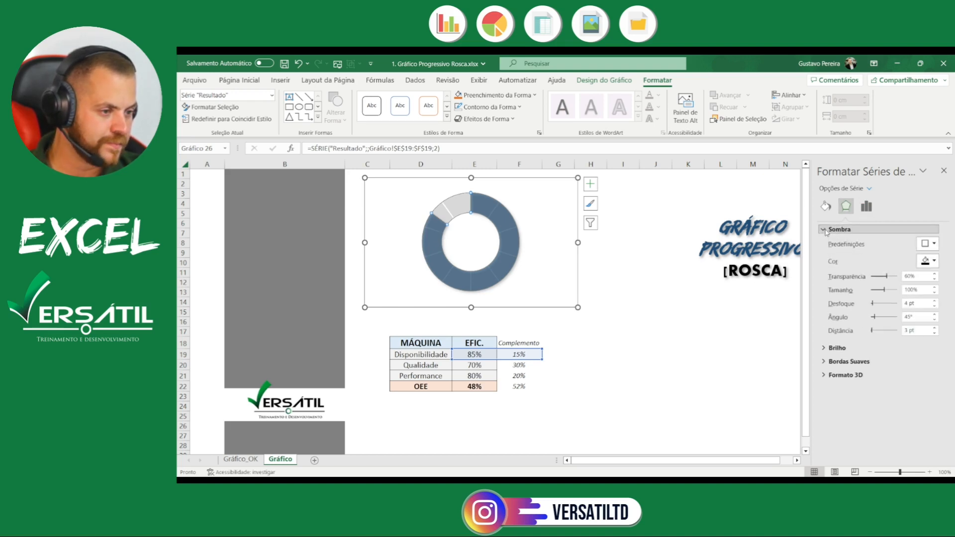
pyautogui.click(906, 330)
pyautogui.write('10')
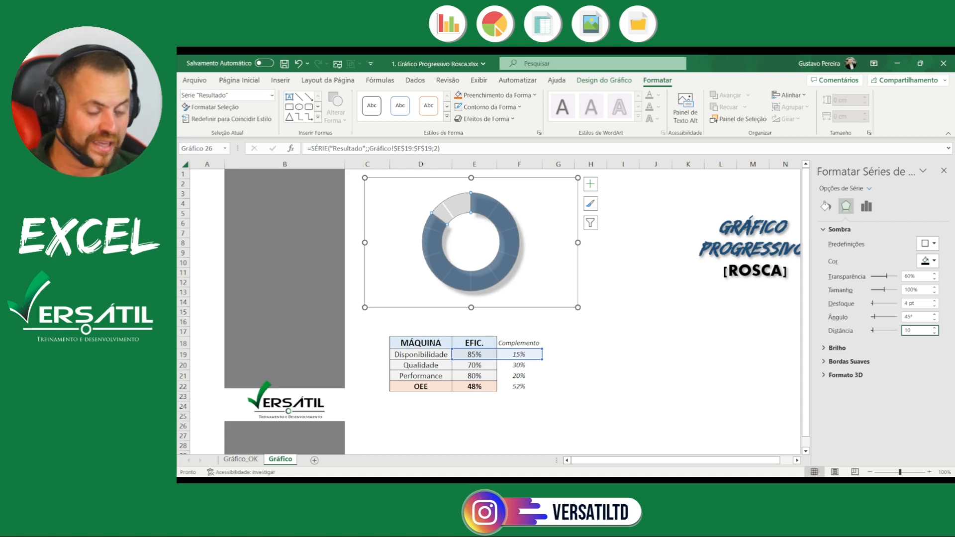
pyautogui.click(752, 396)
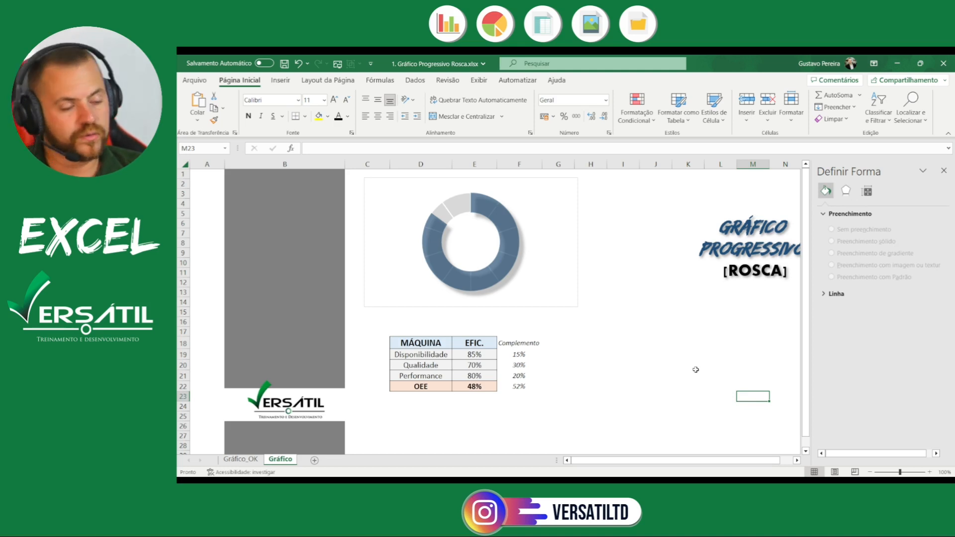
# Reduce the shadow distance of the whole Resultado series to 7 pt
pyautogui.click(507, 229)
pyautogui.click(508, 228)
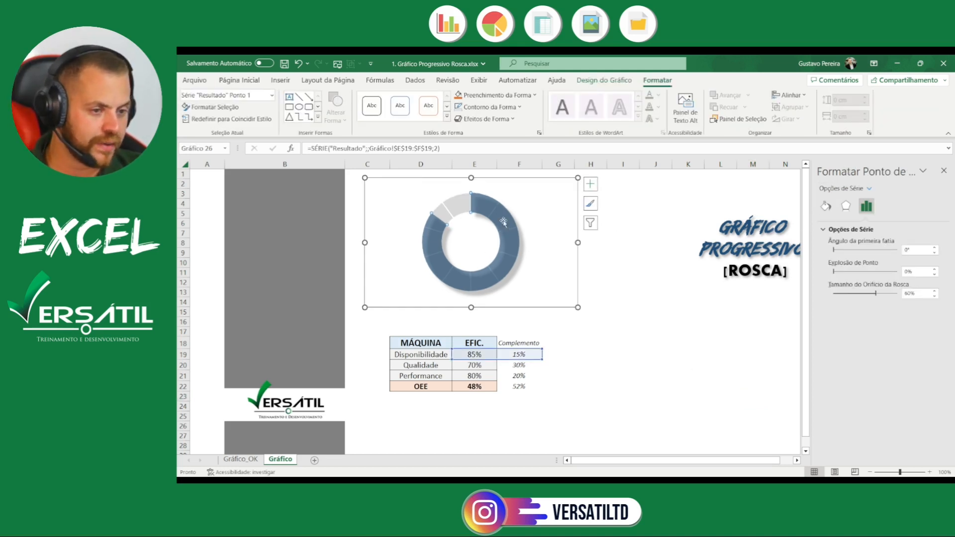
pyautogui.click(659, 211)
pyautogui.click(493, 210)
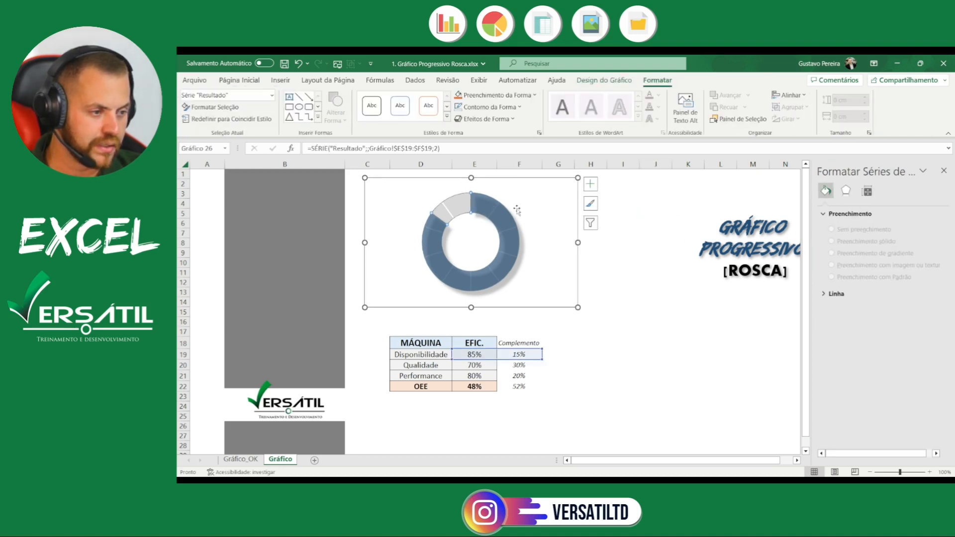
pyautogui.click(867, 190)
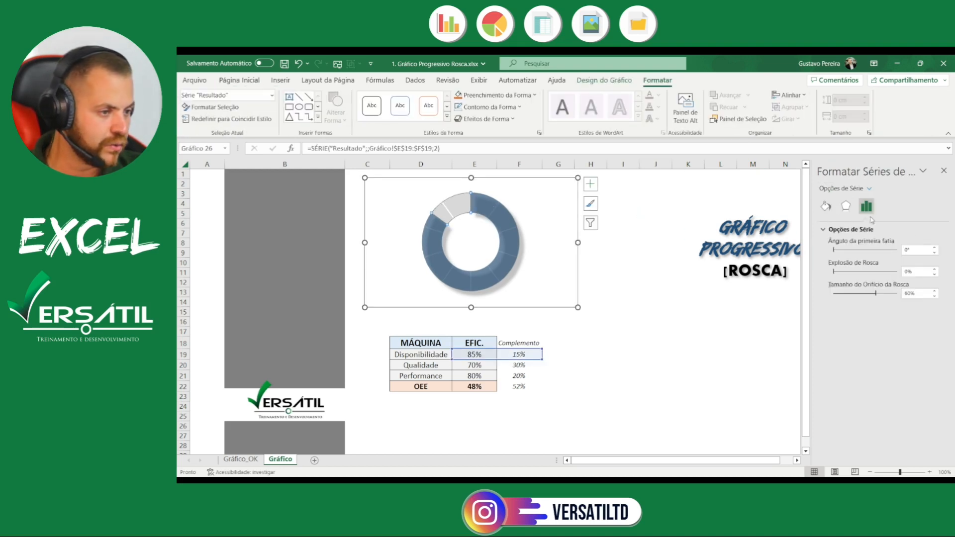
pyautogui.click(844, 208)
pyautogui.click(912, 332)
pyautogui.doubleClick(912, 331)
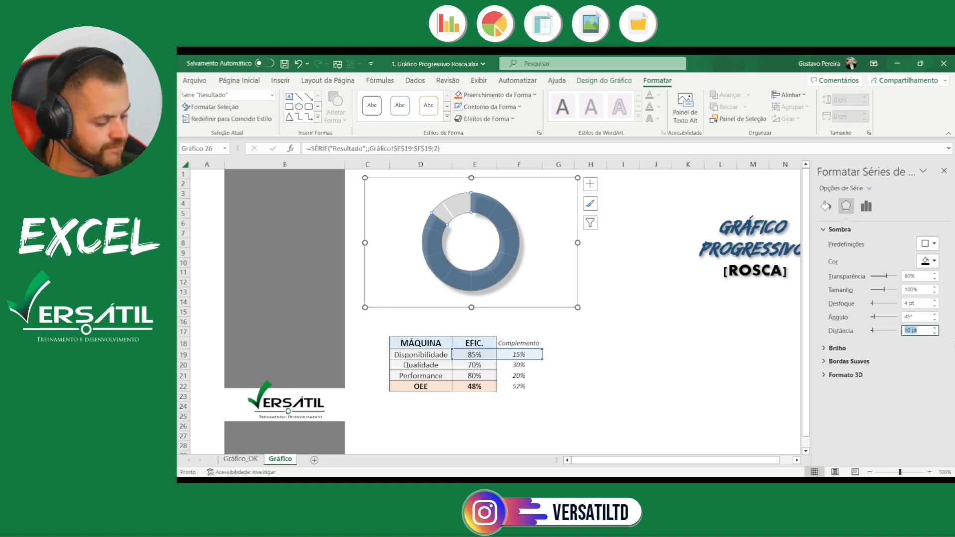
pyautogui.write('7')
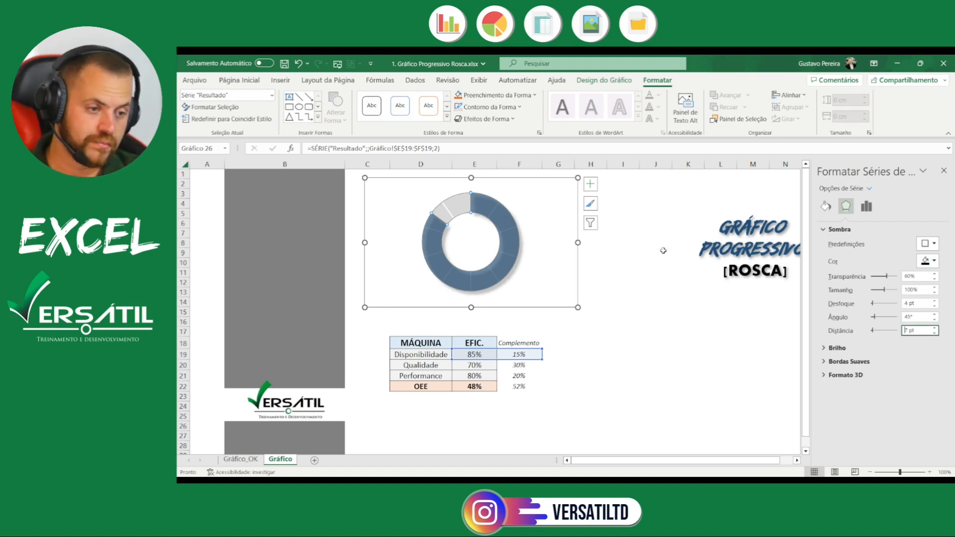
pyautogui.click(672, 301)
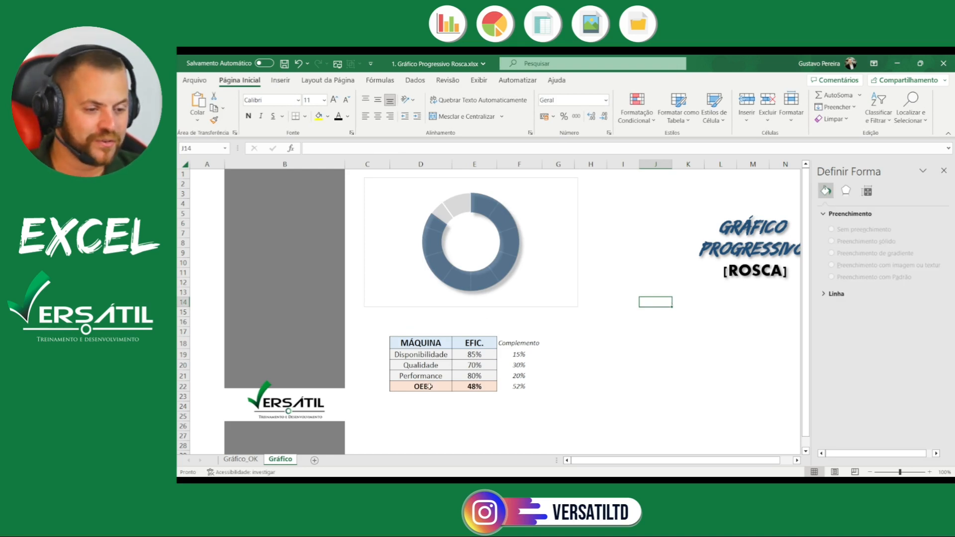
# Set the Disponibilidade efficiency in the table to 50%
pyautogui.click(483, 356)
pyautogui.write('50')
pyautogui.press('Return')
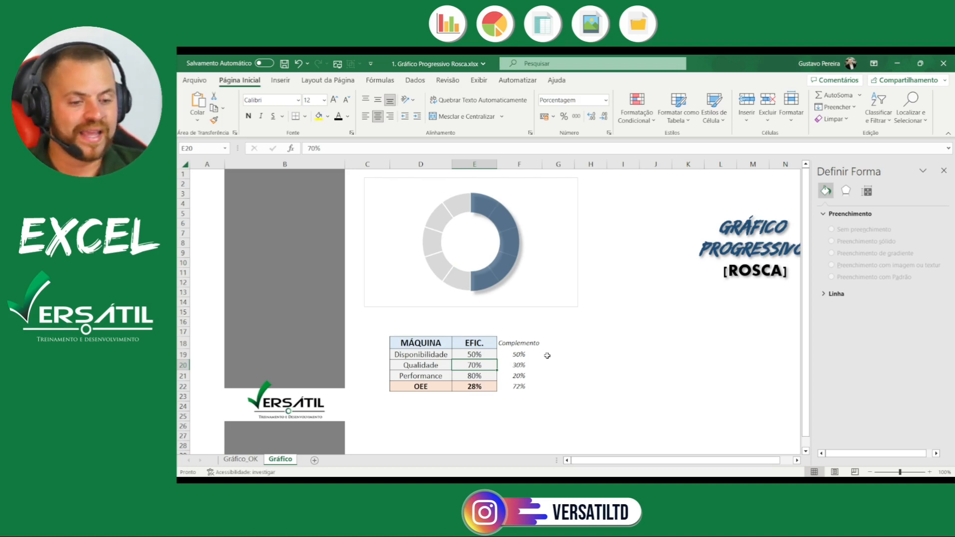
# Look at the finished doughnut charts on the Gráfico_OK sheet as a reference and return to the Gráfico sheet
pyautogui.click(241, 472)
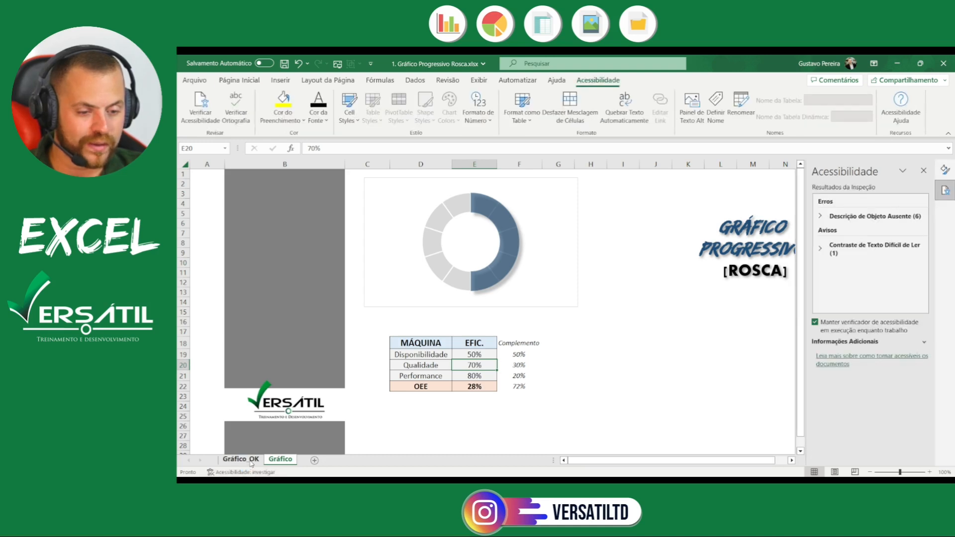
pyautogui.click(240, 459)
pyautogui.click(923, 171)
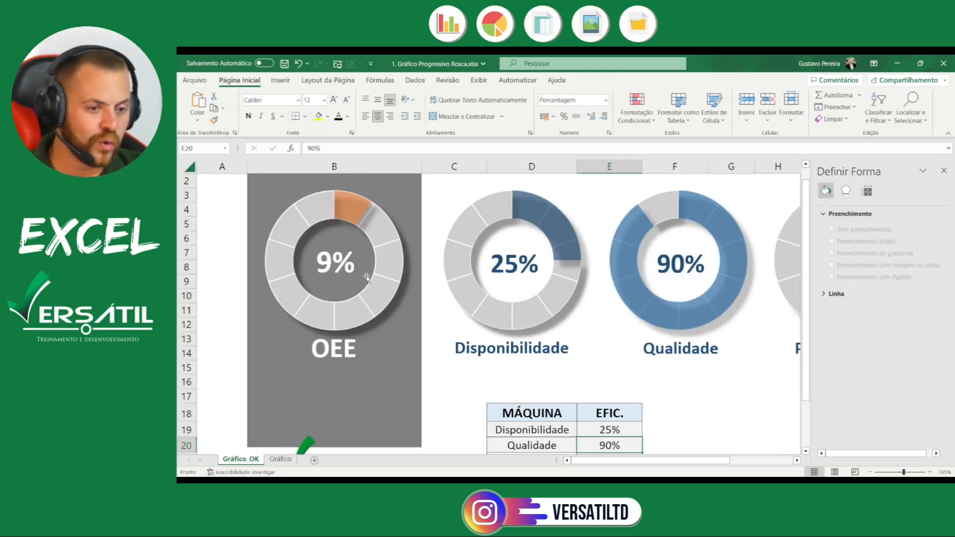
pyautogui.click(281, 459)
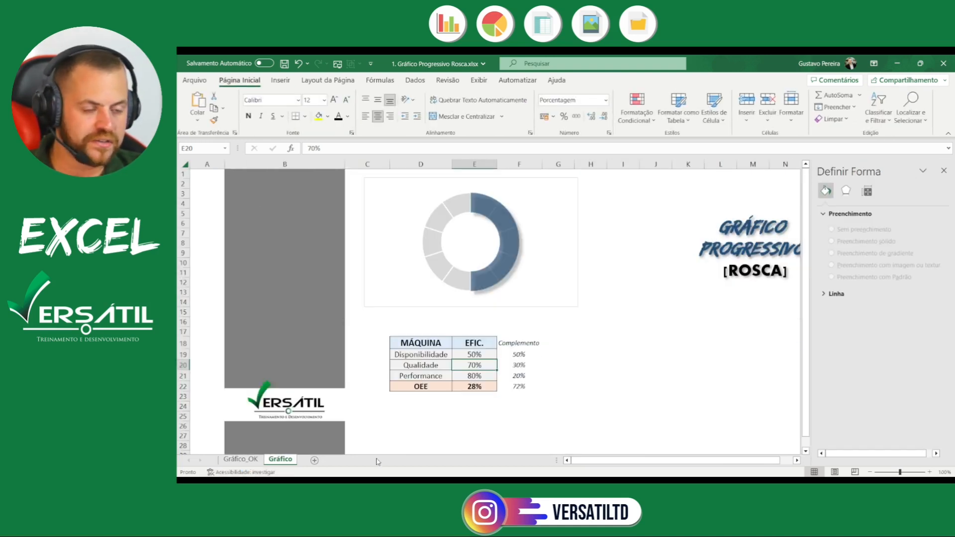
# Insert an empty text box about 2.41 cm wide and 1.61 cm high in the doughnut's central hole
pyautogui.click(644, 234)
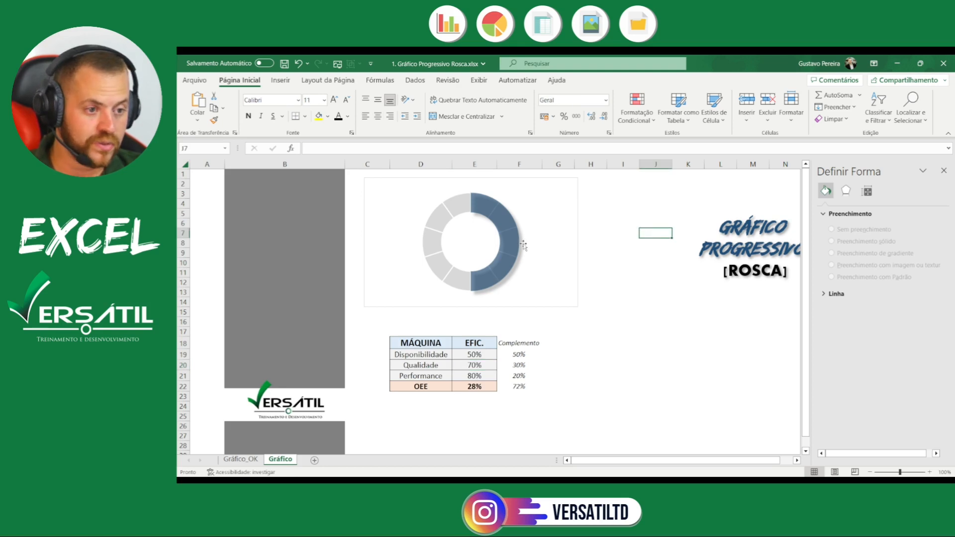
pyautogui.click(281, 80)
pyautogui.click(844, 105)
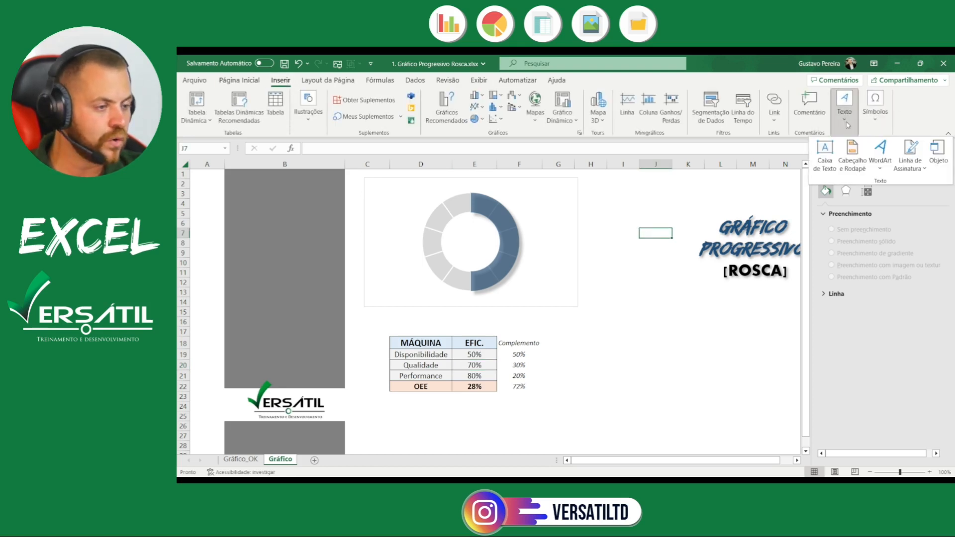
pyautogui.click(826, 158)
pyautogui.moveTo(447, 226); pyautogui.dragTo(494, 257)
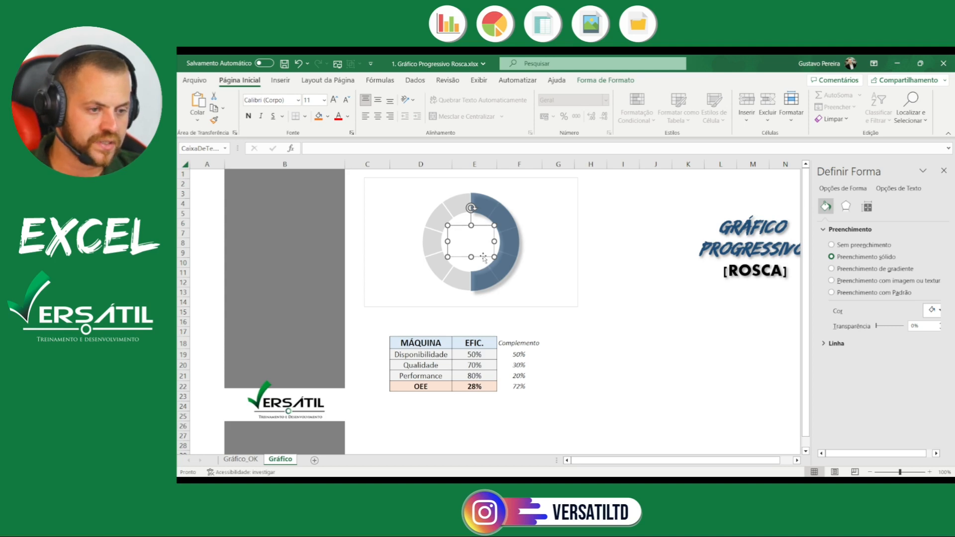
# Set the text box's left, right, top and bottom internal margins to 0 cm and close the formatting pane
pyautogui.click(867, 207)
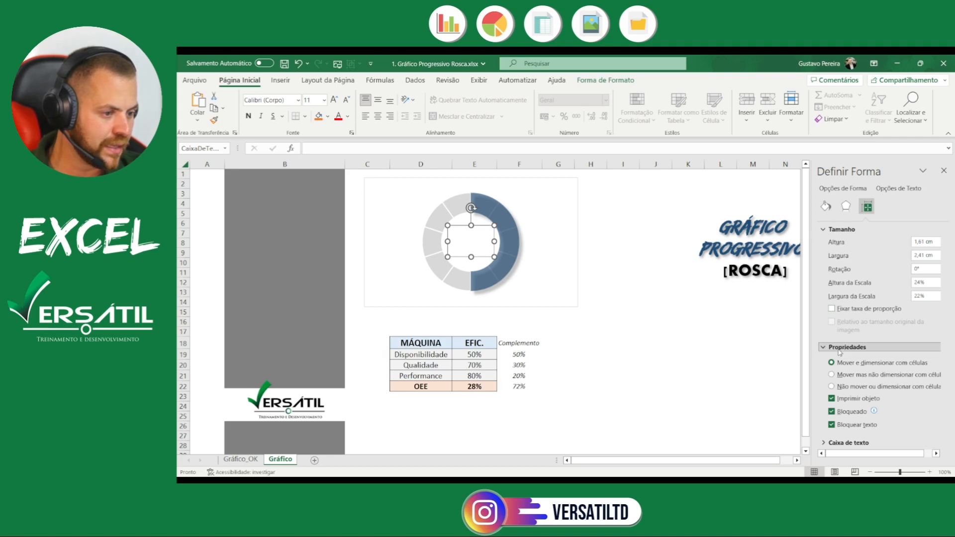
pyautogui.click(826, 230)
pyautogui.click(822, 244)
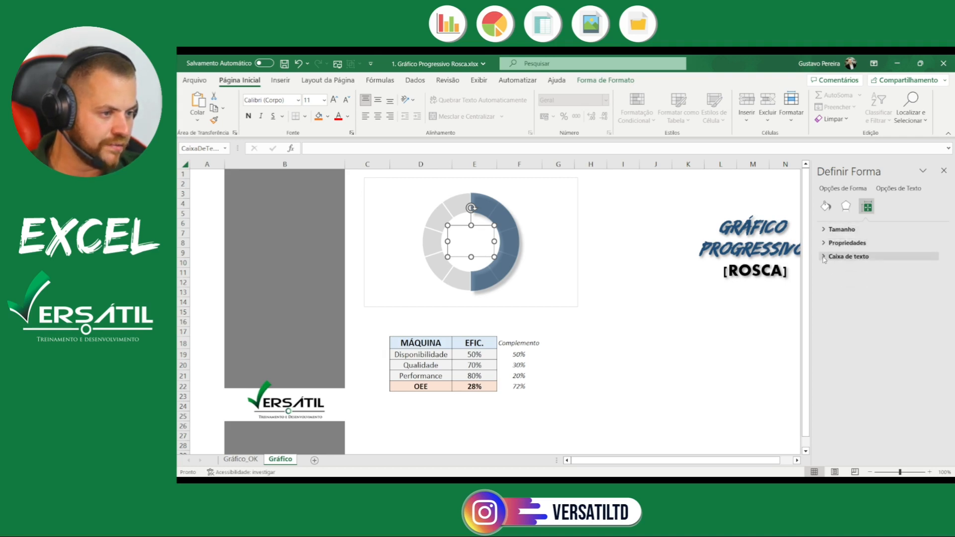
pyautogui.click(824, 257)
pyautogui.moveTo(906, 332); pyautogui.dragTo(945, 331)
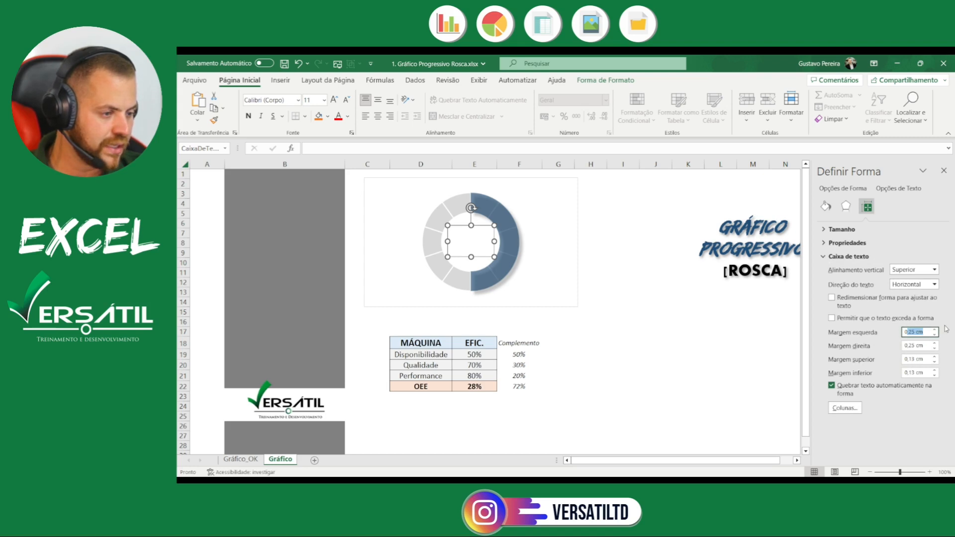
pyautogui.write('0')
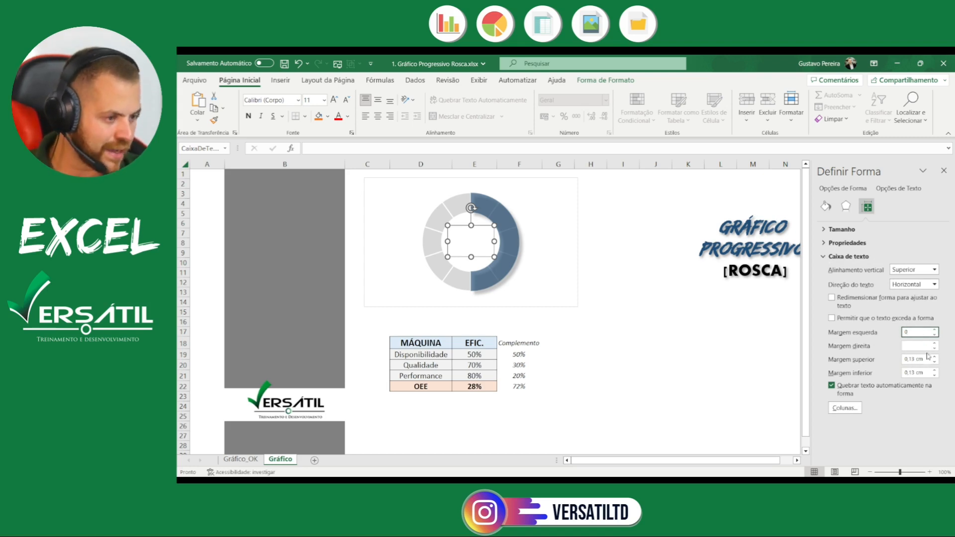
pyautogui.press('Tab')
pyautogui.write('0')
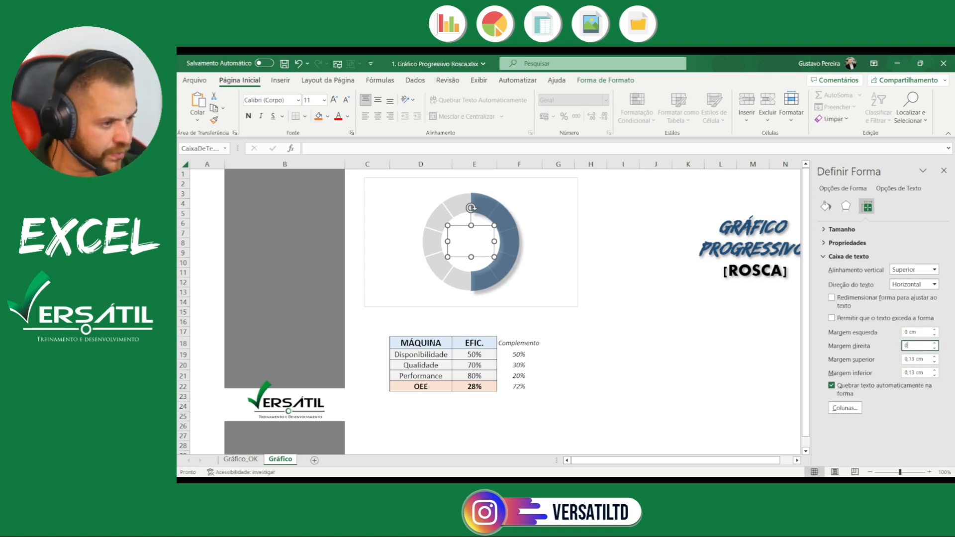
pyautogui.press('Tab')
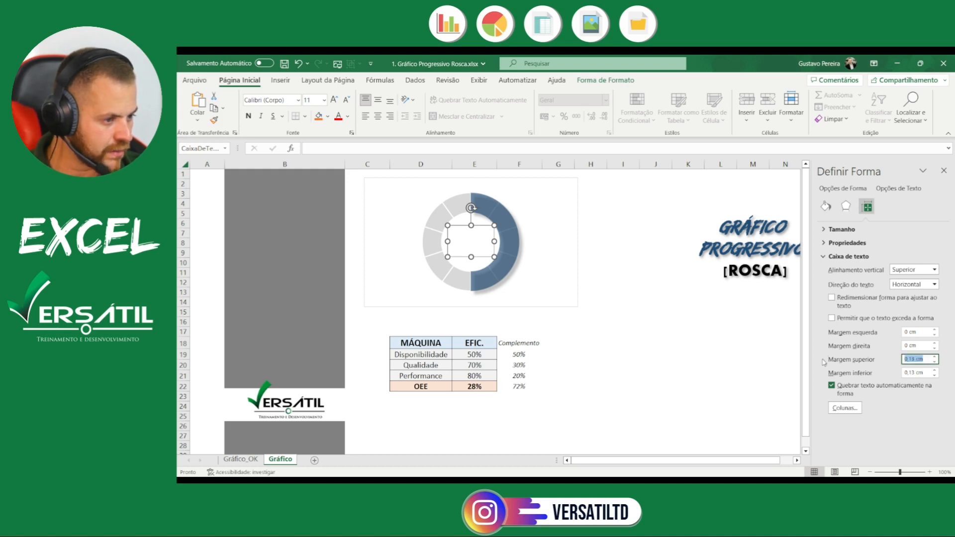
pyautogui.write('0')
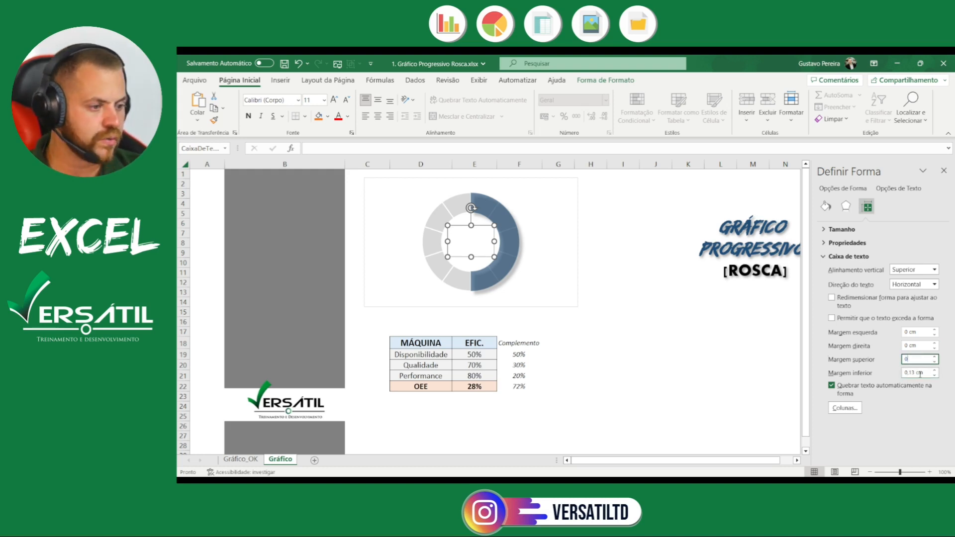
pyautogui.press('Tab')
pyautogui.write('0')
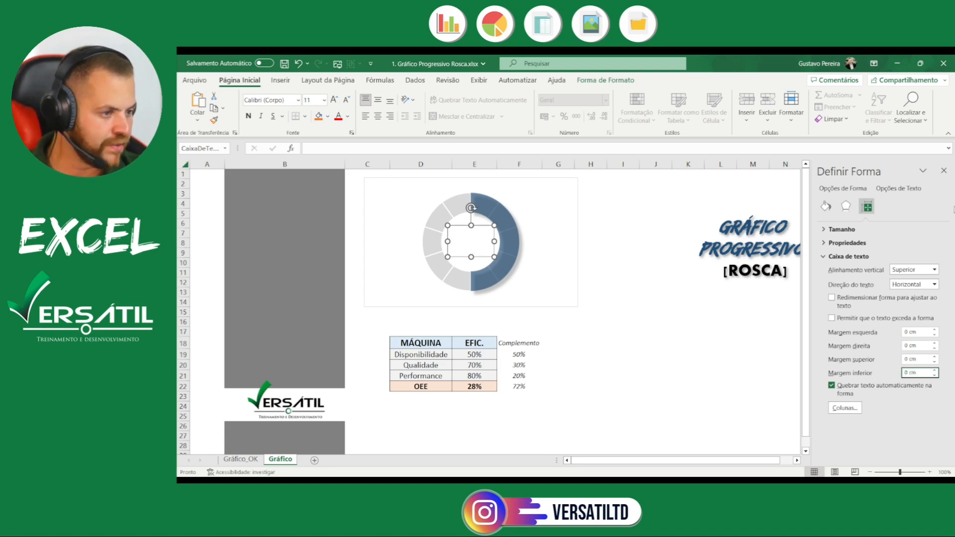
pyautogui.click(943, 171)
pyautogui.click(622, 225)
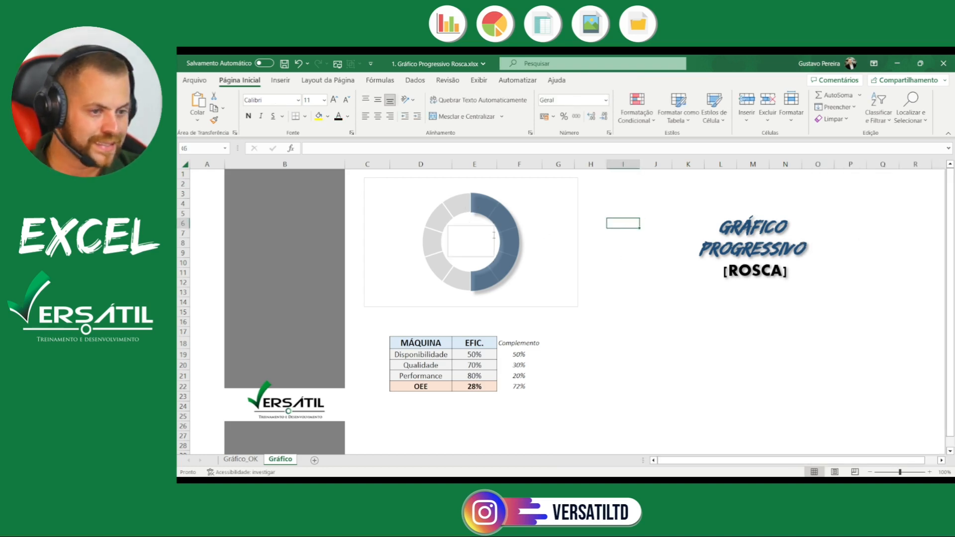
pyautogui.click(468, 259)
pyautogui.click(475, 257)
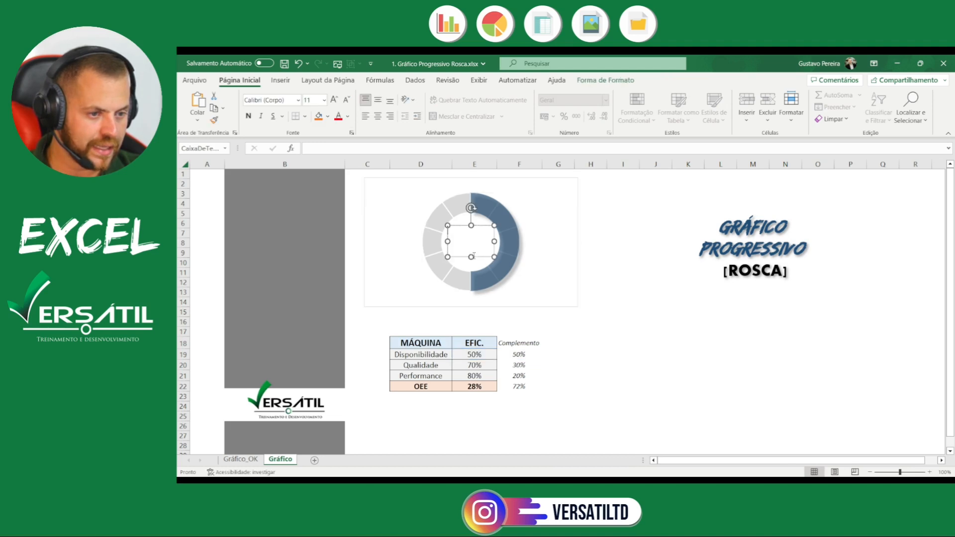
pyautogui.rightClick(476, 256)
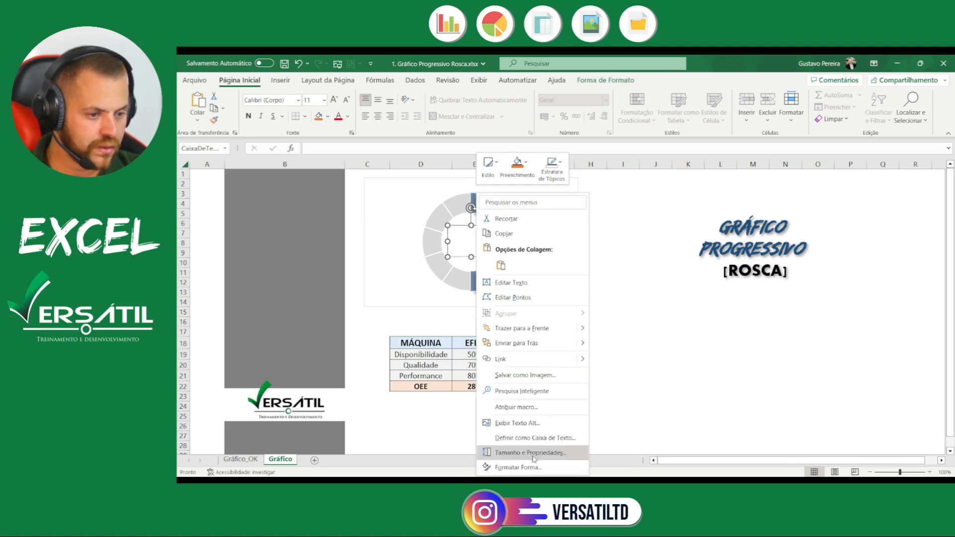
pyautogui.click(517, 469)
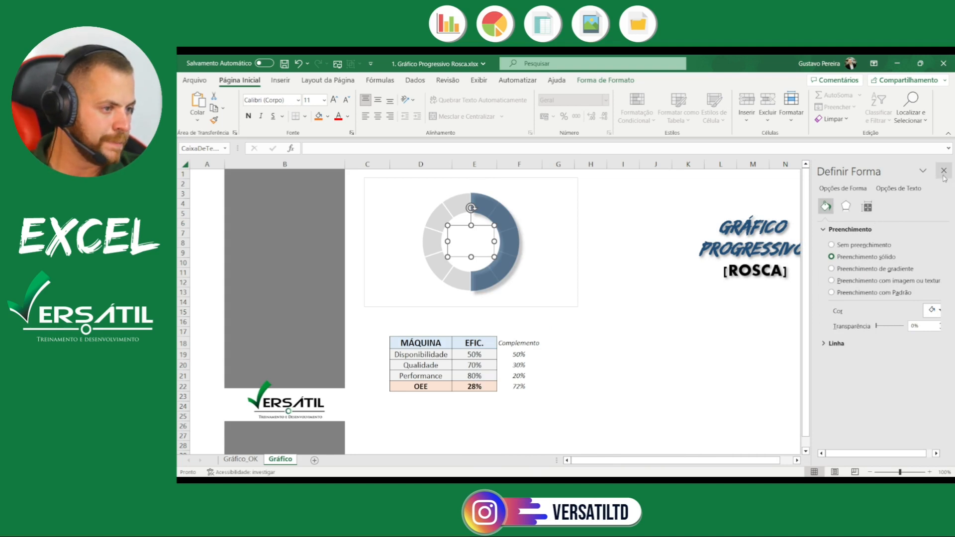
pyautogui.click(943, 171)
pyautogui.click(650, 243)
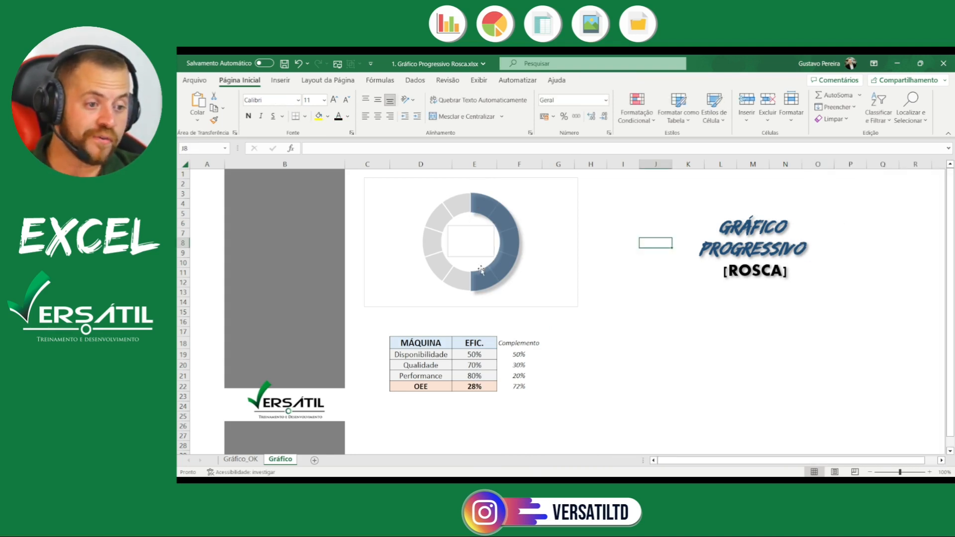
pyautogui.click(481, 231)
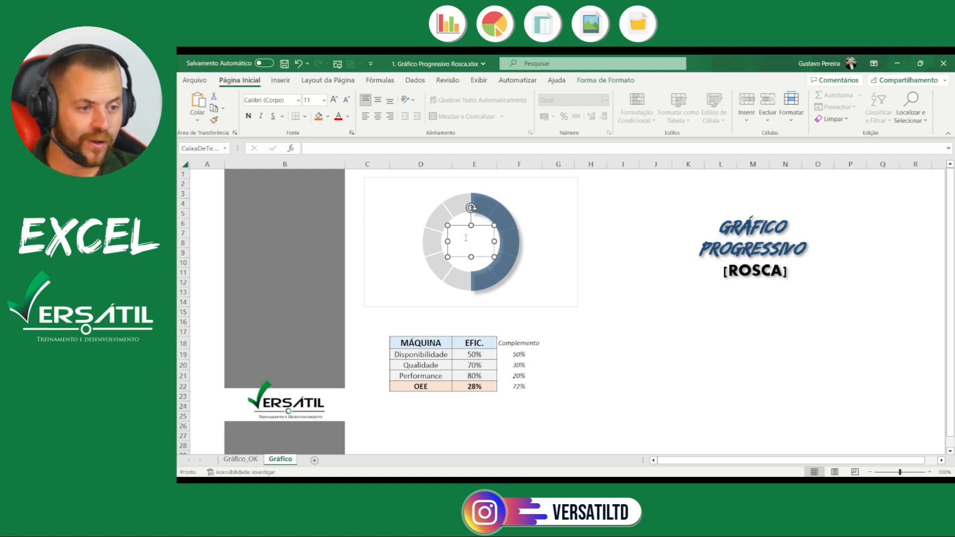
pyautogui.scroll(4, 455, 237)
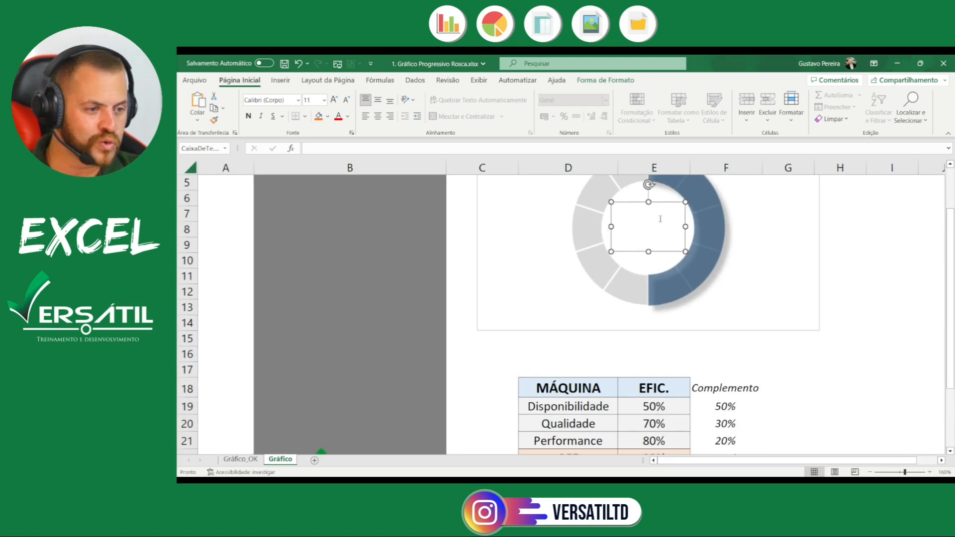
pyautogui.write('ddddd')
pyautogui.press('BackSpace')
pyautogui.press('BackSpace')
pyautogui.press('BackSpace')
pyautogui.press('BackSpace')
pyautogui.press('BackSpace')
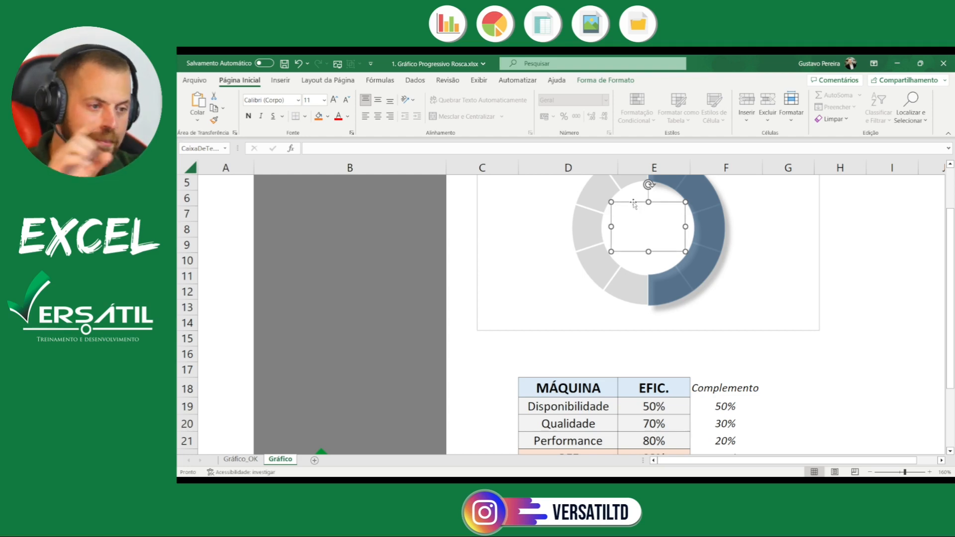
# Link the central text box to the Disponibilidade efficiency cell with the formula =$E$19
pyautogui.scroll(-2, 671, 309)
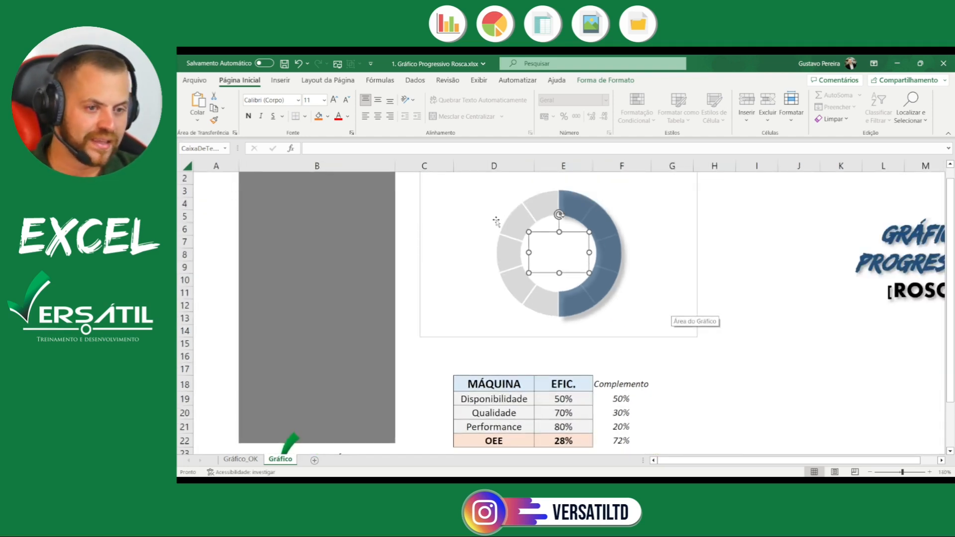
pyautogui.click(371, 148)
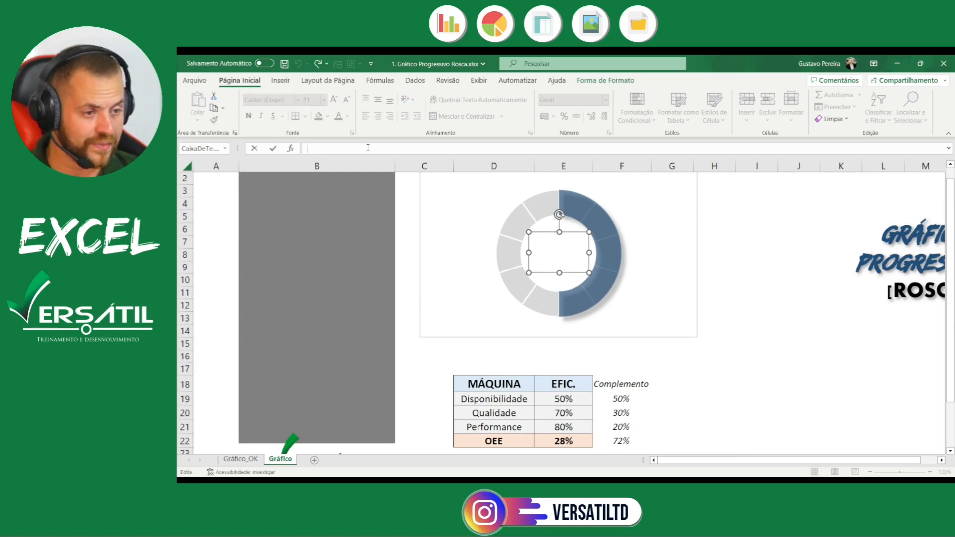
pyautogui.write('=')
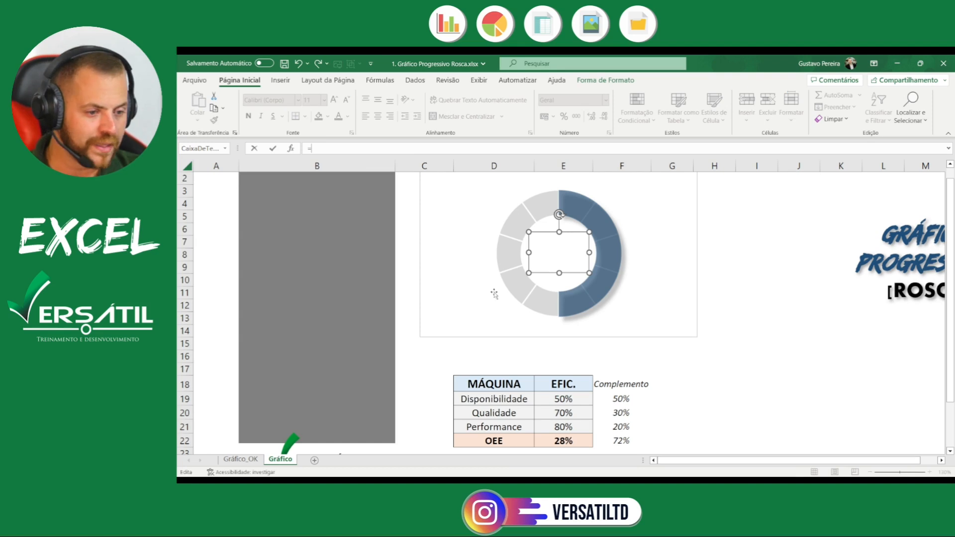
pyautogui.click(559, 398)
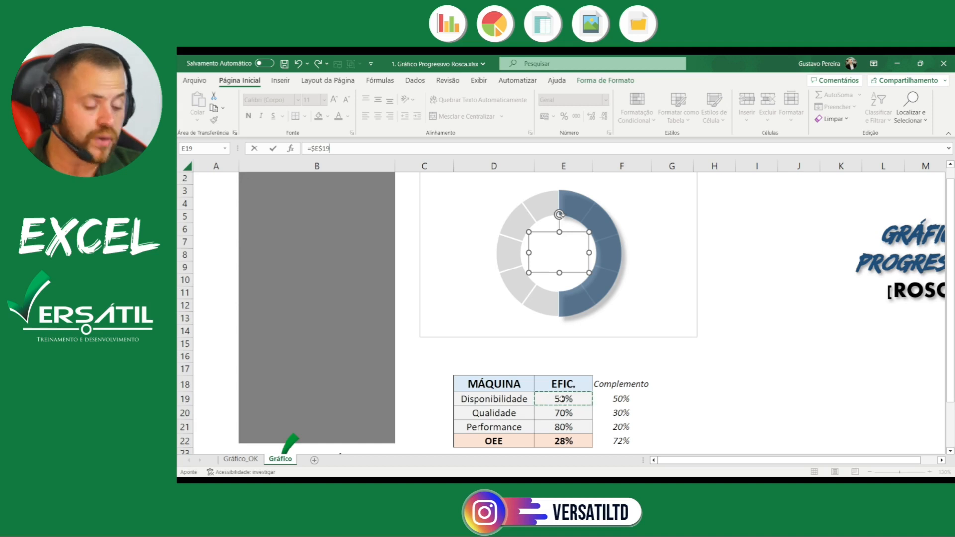
pyautogui.press('Return')
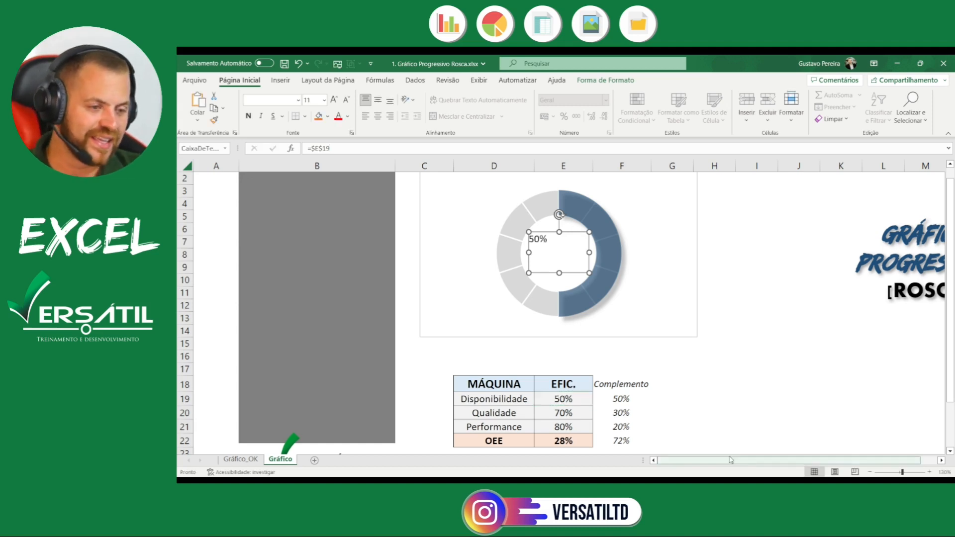
pyautogui.click(783, 220)
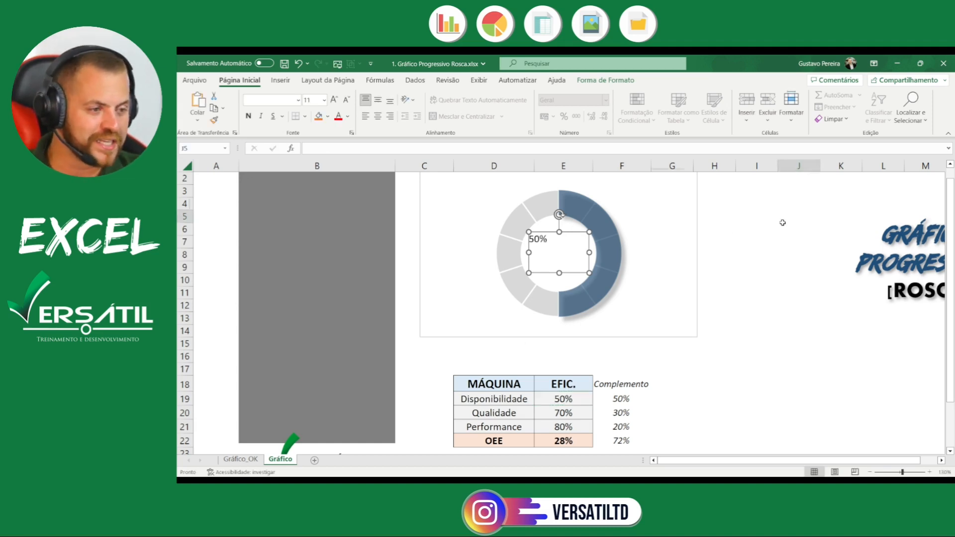
# Centre the linked percentage vertically and horizontally inside the doughnut's text box
pyautogui.click(552, 234)
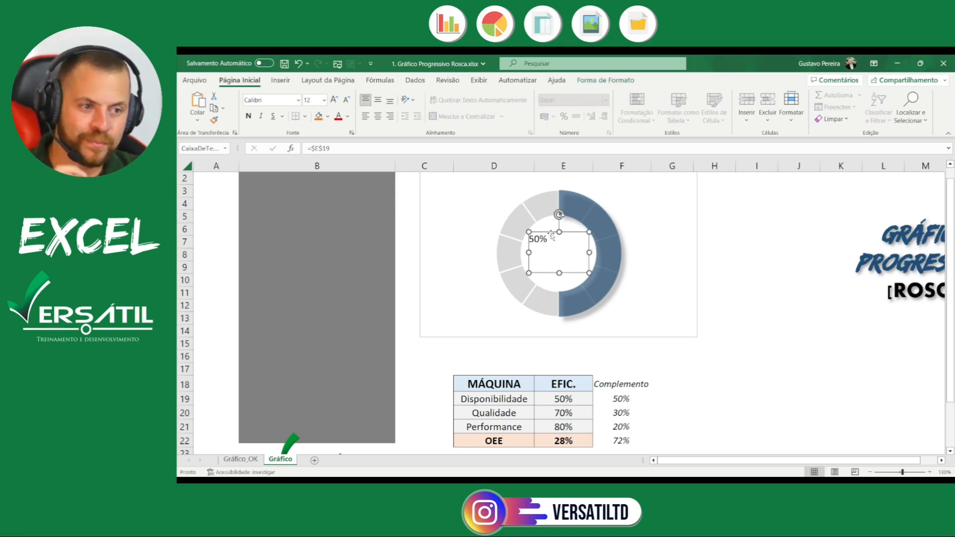
pyautogui.click(378, 101)
pyautogui.click(378, 116)
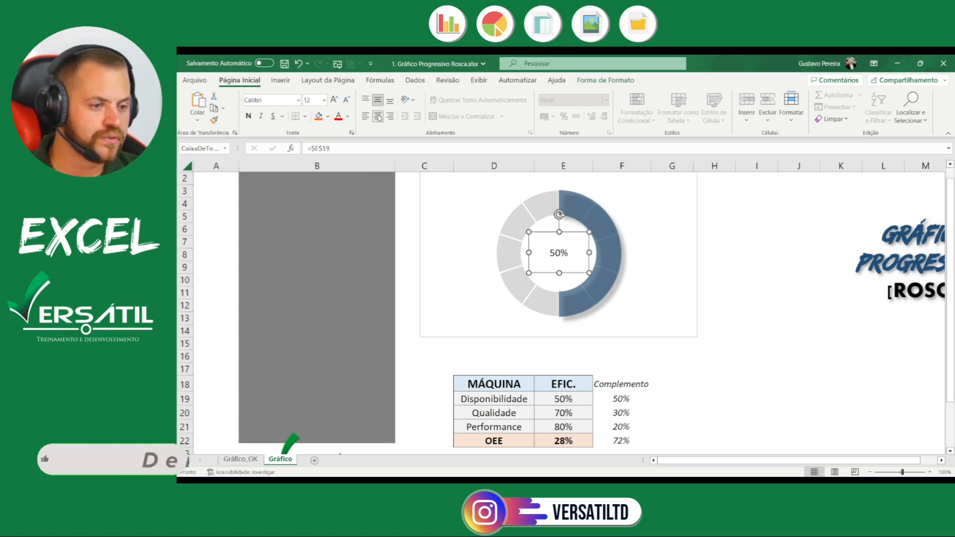
# Make the text box's percentage bold and set its font size to 24
pyautogui.click(248, 116)
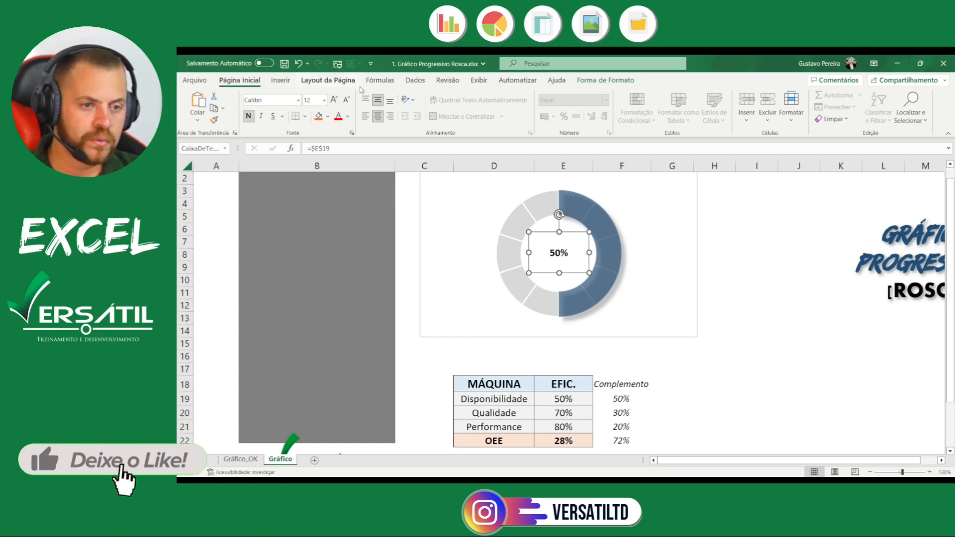
pyautogui.click(335, 100)
pyautogui.click(335, 100)
pyautogui.click(335, 100)
pyautogui.click(334, 99)
pyautogui.click(334, 100)
pyautogui.click(335, 99)
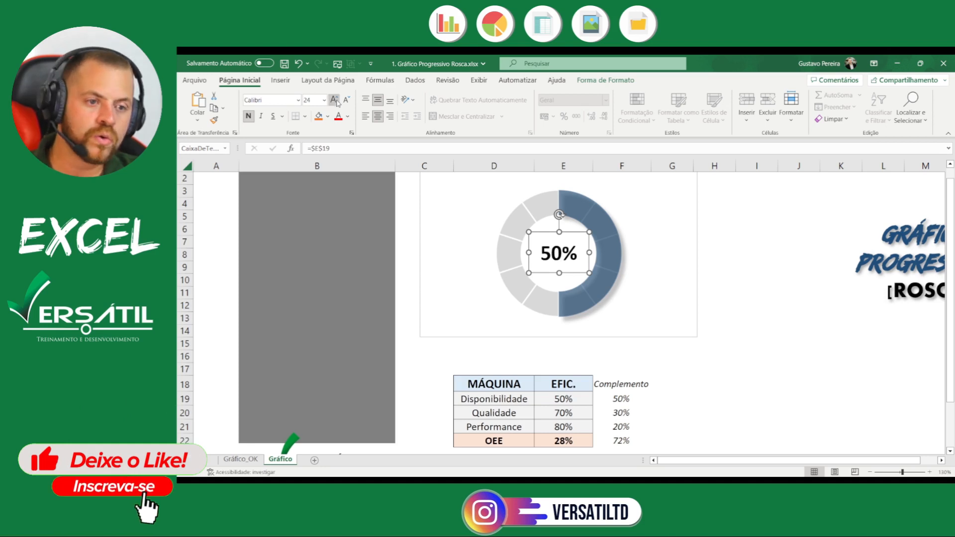
pyautogui.click(335, 100)
pyautogui.click(335, 101)
pyautogui.click(346, 100)
pyautogui.click(346, 100)
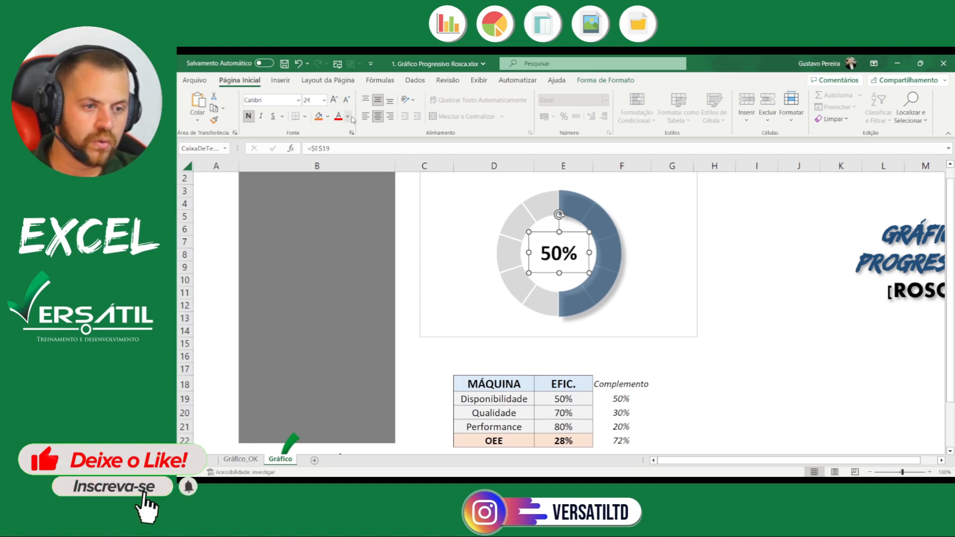
# Colour the central percentage text dark blue to match the doughnut's filled segments
pyautogui.click(347, 117)
pyautogui.click(362, 158)
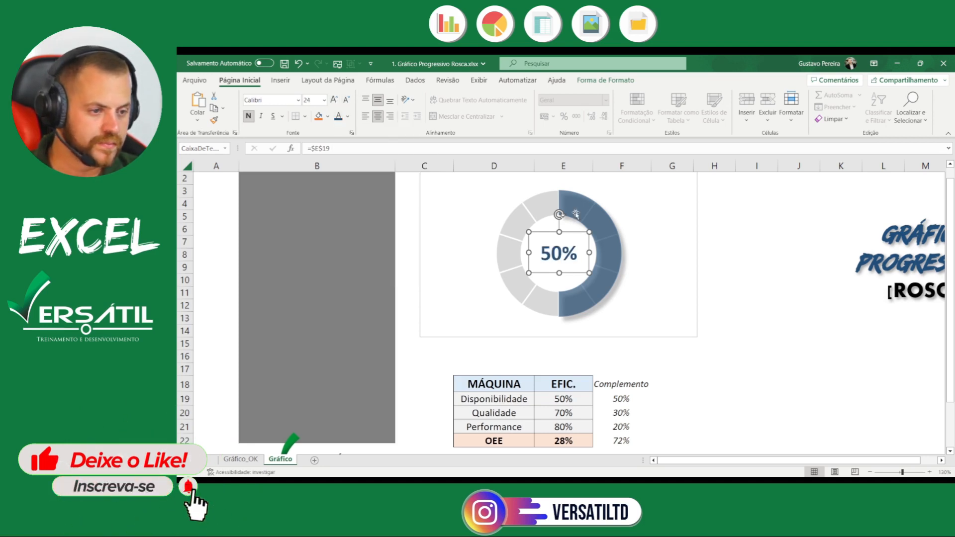
pyautogui.click(762, 238)
pyautogui.scroll(-3, 709, 309)
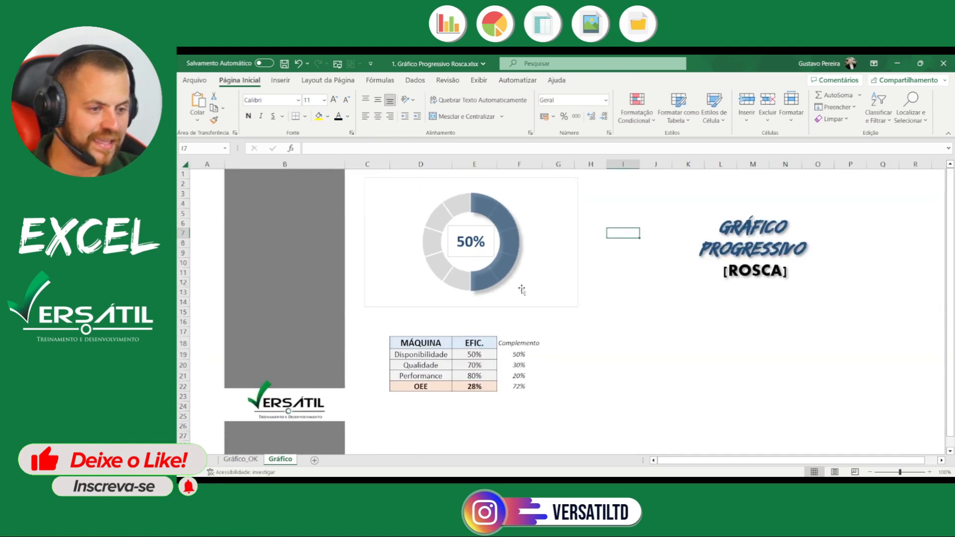
# Remove the outline and the fill from the text box in the doughnut's centre
pyautogui.click(469, 255)
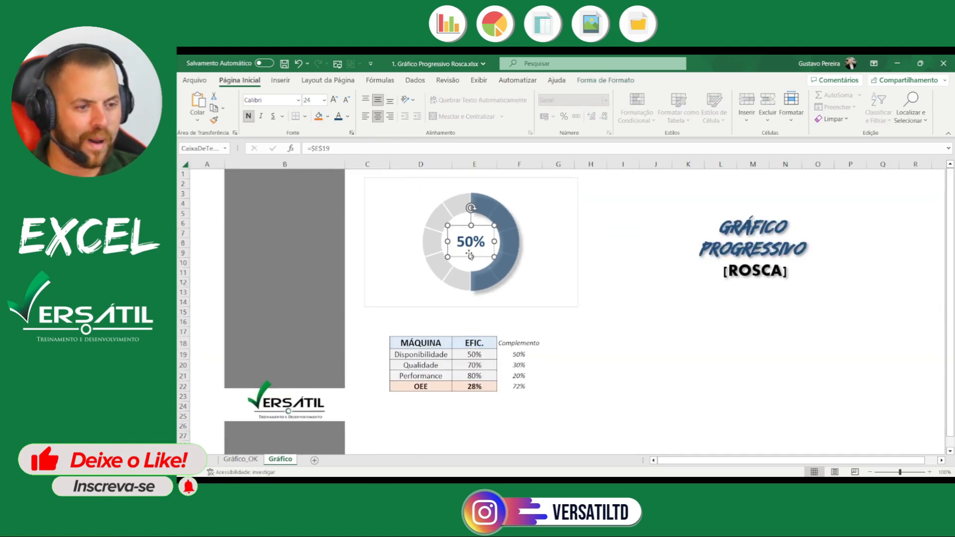
pyautogui.click(592, 81)
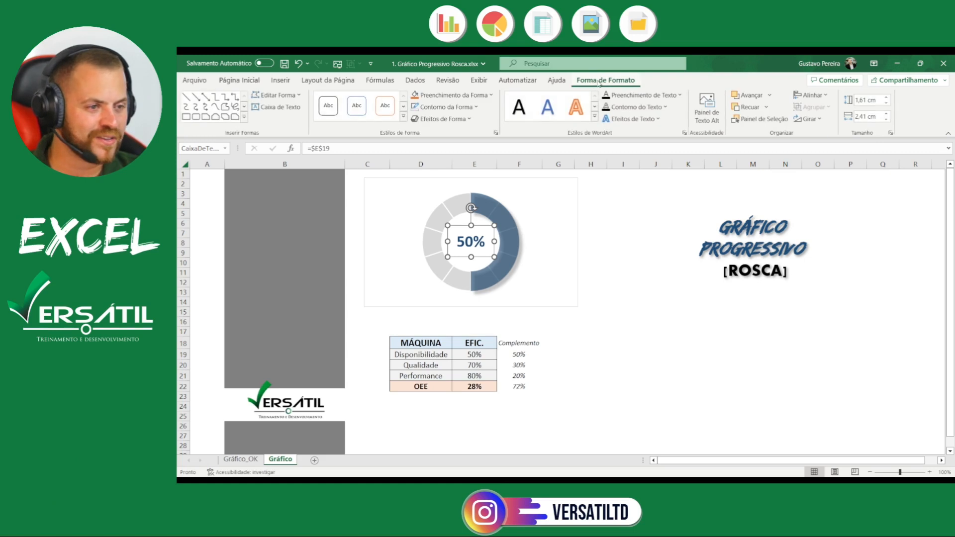
pyautogui.click(424, 108)
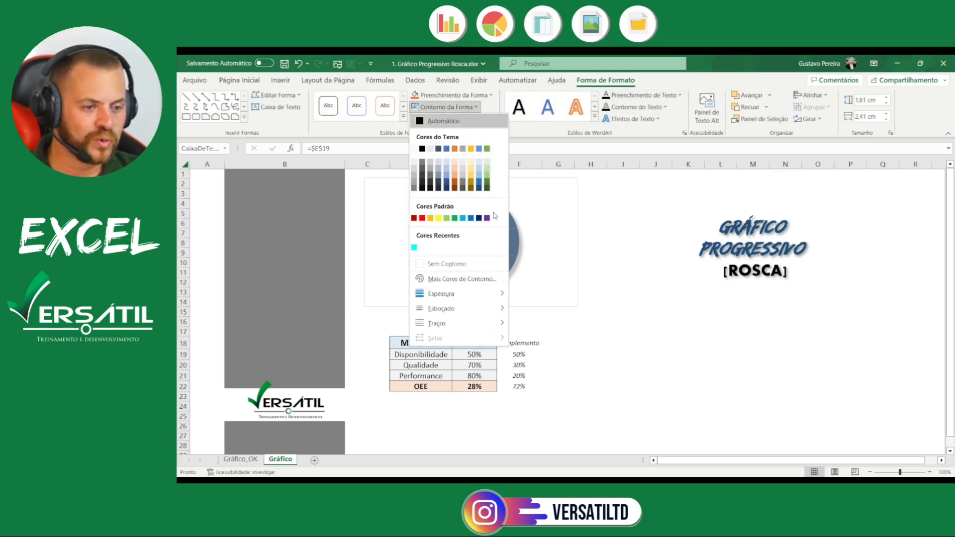
pyautogui.click(463, 269)
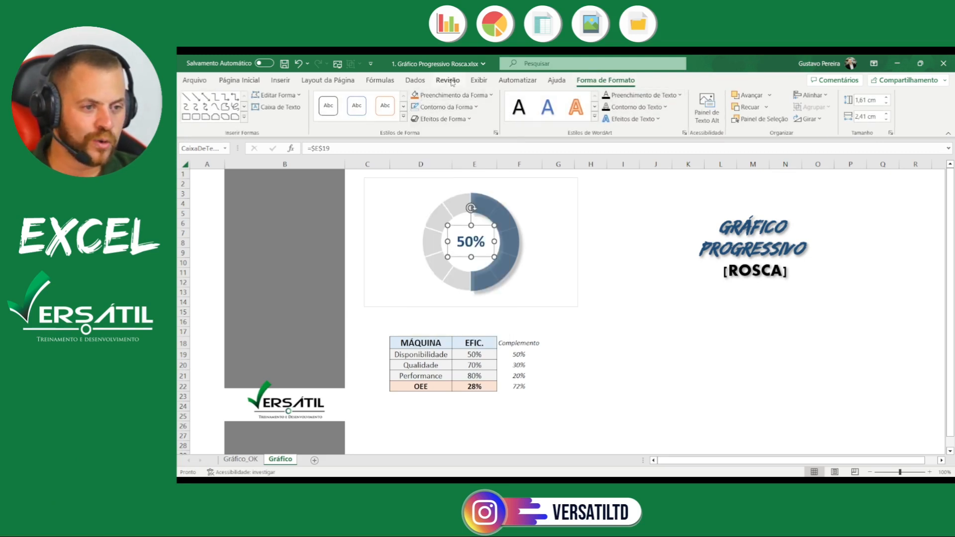
pyautogui.click(450, 95)
pyautogui.click(441, 252)
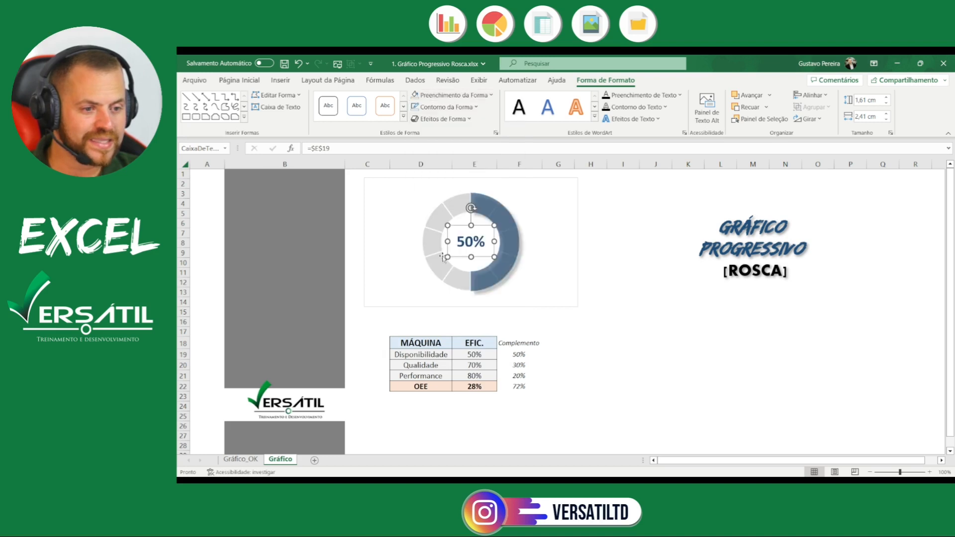
pyautogui.click(622, 223)
# Increase the central percentage's font size to 28
pyautogui.click(463, 230)
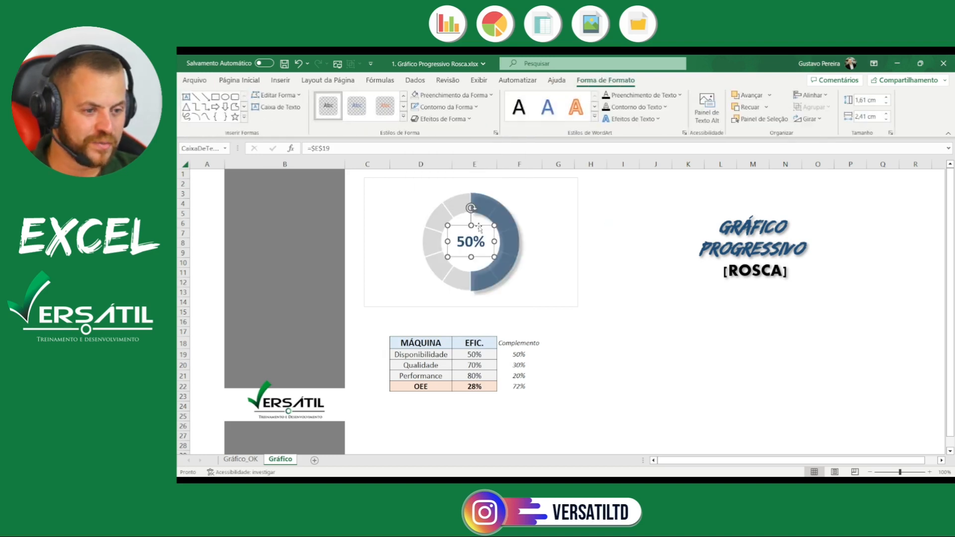
pyautogui.click(239, 80)
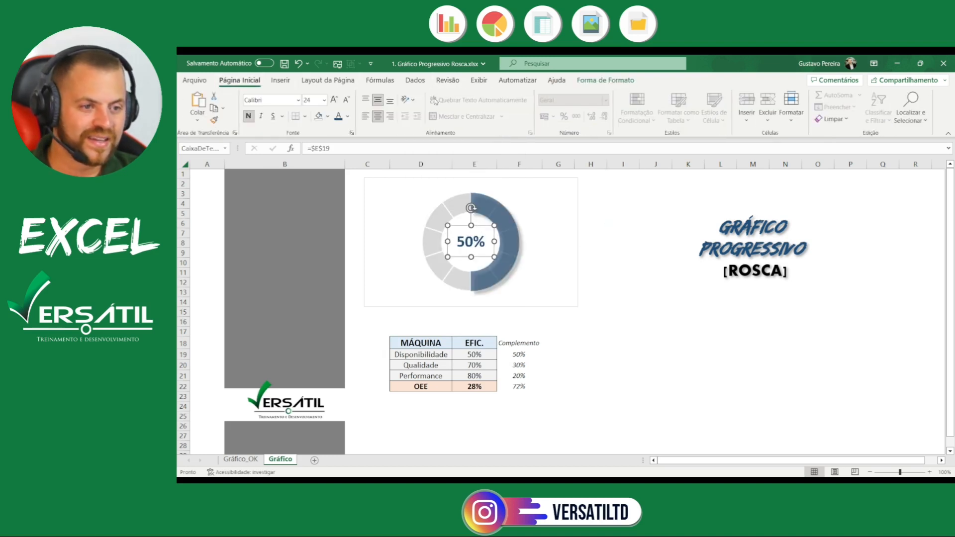
pyautogui.click(335, 101)
pyautogui.click(621, 215)
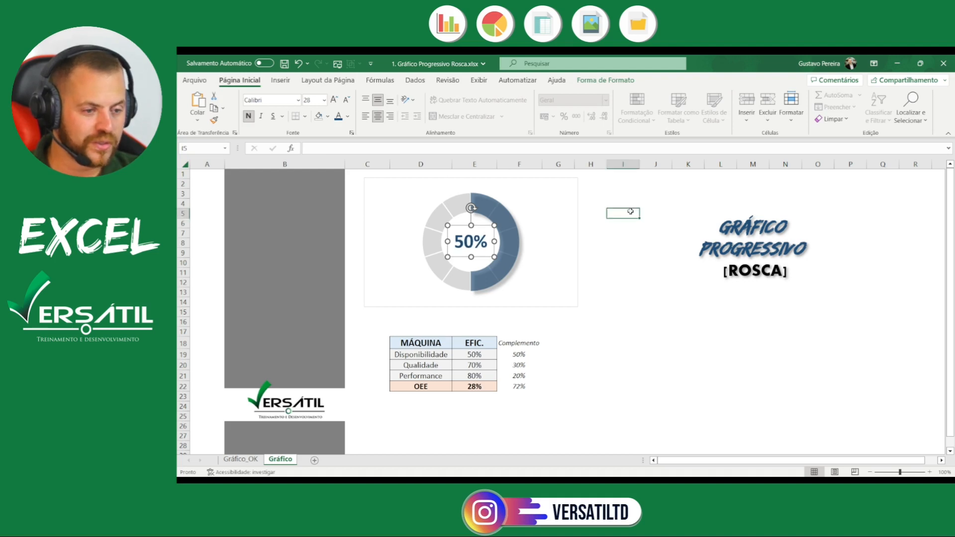
# Set the Disponibilidade efficiency in the table to 80%
pyautogui.click(478, 352)
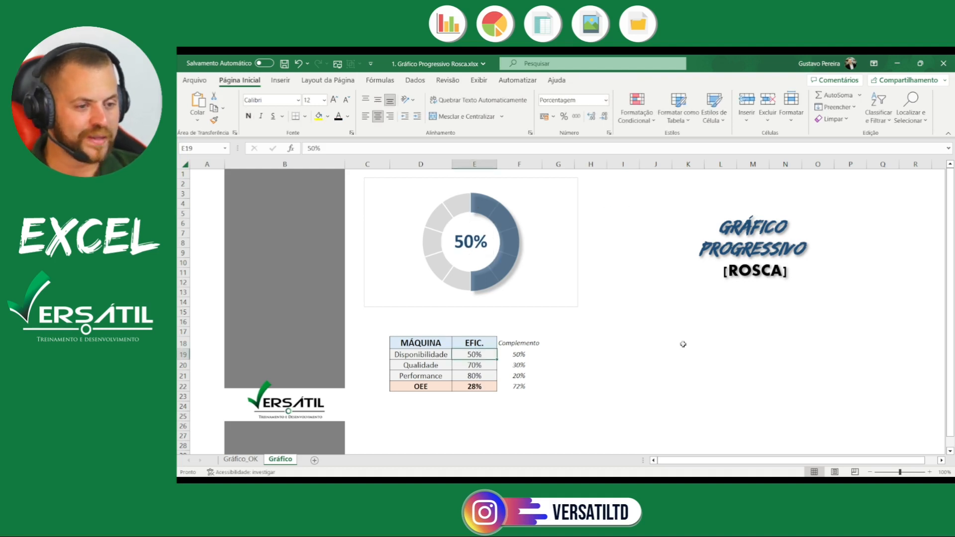
pyautogui.write('80')
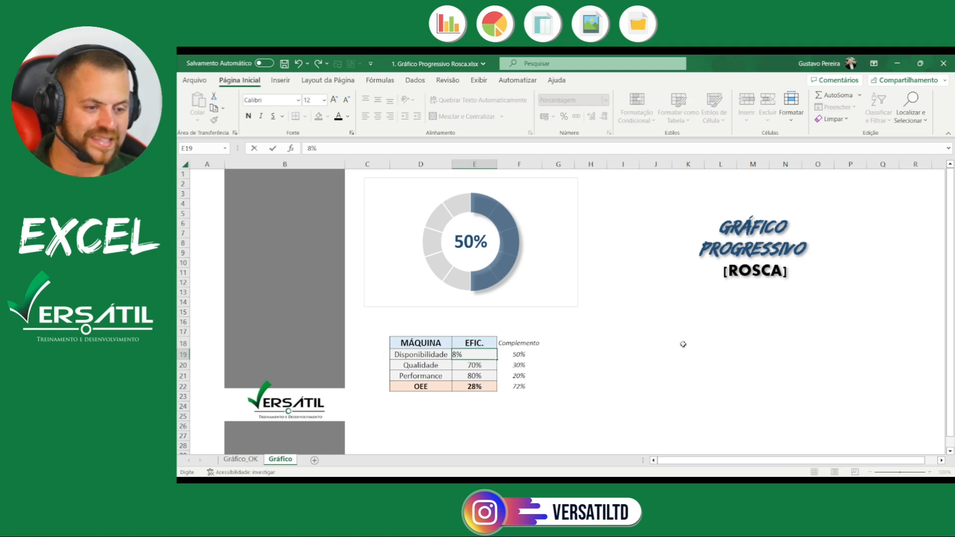
pyautogui.press('Return')
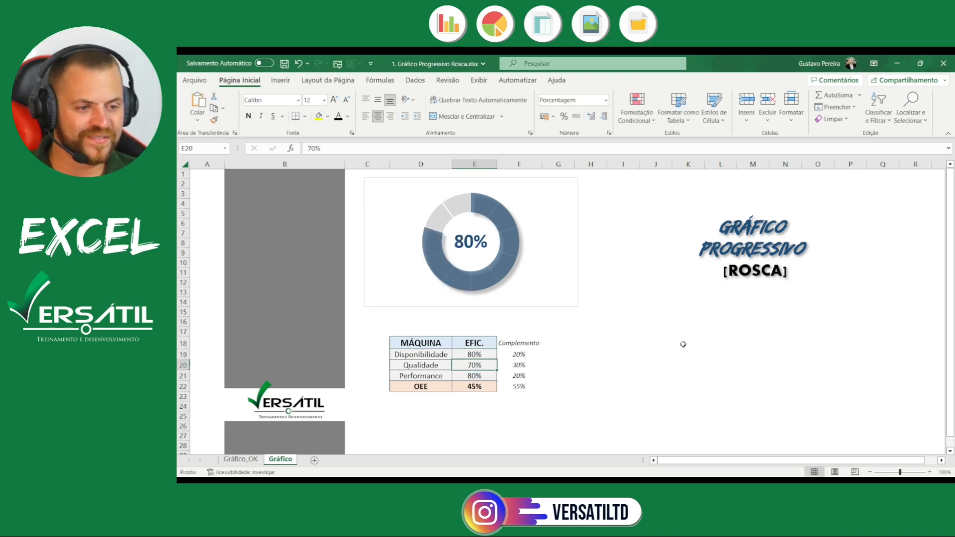
# Shift the percentage text box slightly to the right within the doughnut's central hole
pyautogui.click(473, 249)
pyautogui.click(483, 225)
pyautogui.click(472, 244)
pyautogui.moveTo(482, 227); pyautogui.dragTo(484, 228)
pyautogui.click(473, 313)
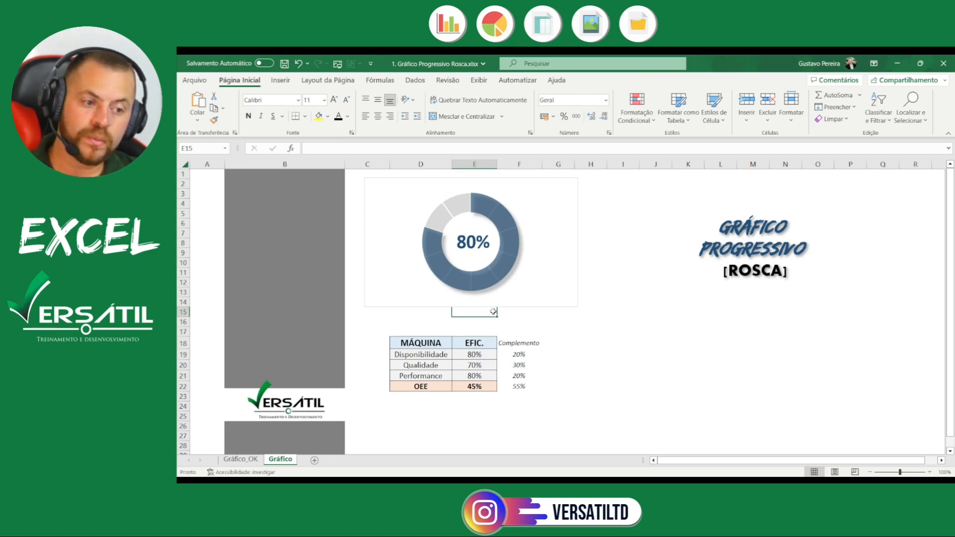
# Copy the central percentage text box to just below the doughnut chart and link the copy to cell D19
pyautogui.click(481, 227)
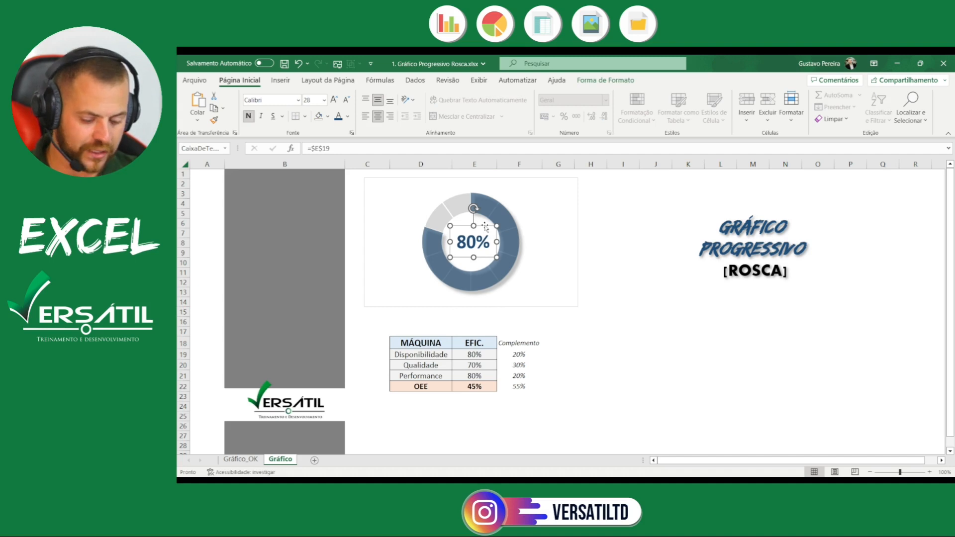
pyautogui.moveTo(486, 229); pyautogui.dragTo(547, 319)
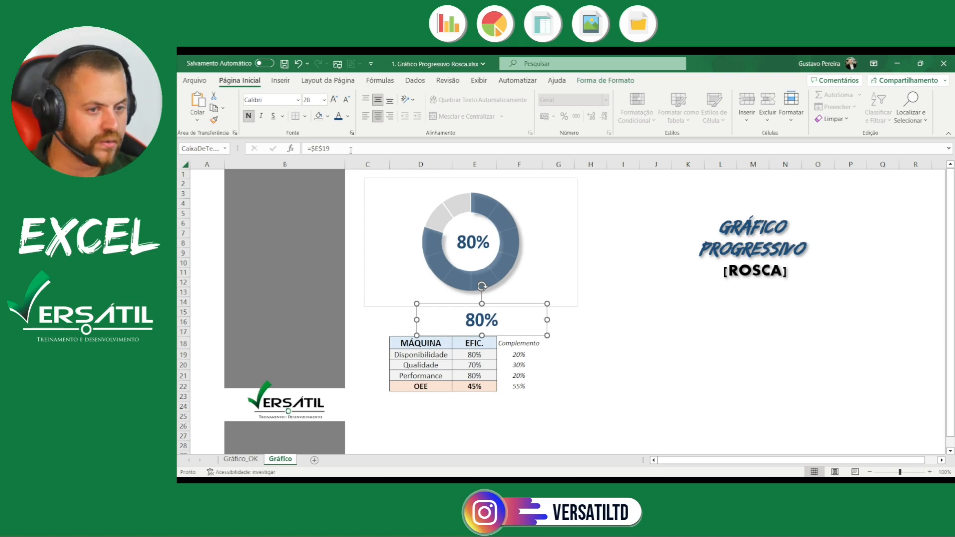
pyautogui.moveTo(350, 150); pyautogui.dragTo(214, 136)
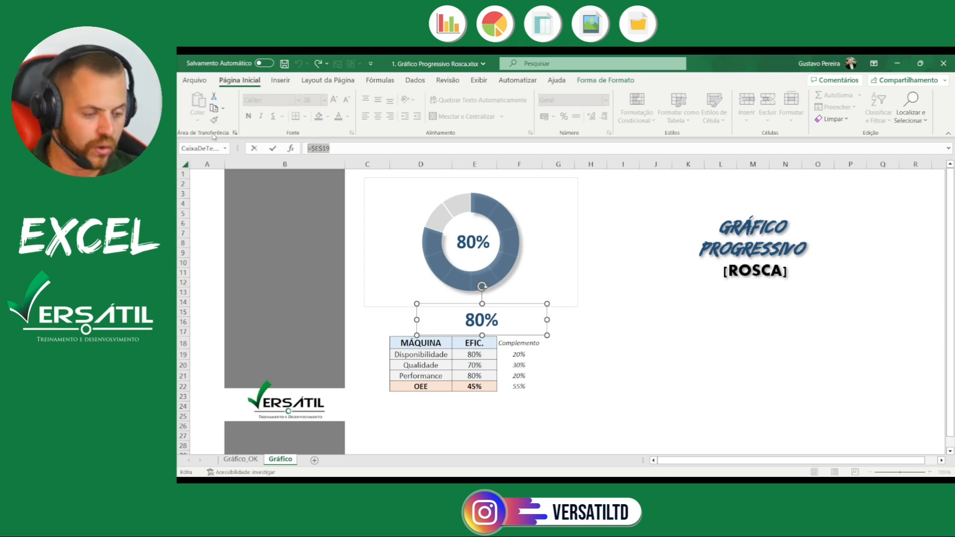
pyautogui.click(400, 355)
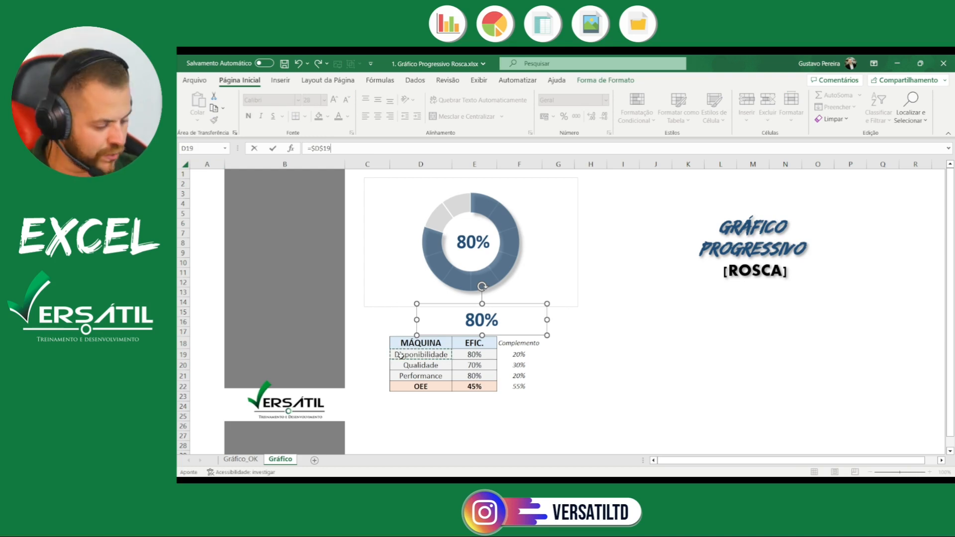
pyautogui.press('Return')
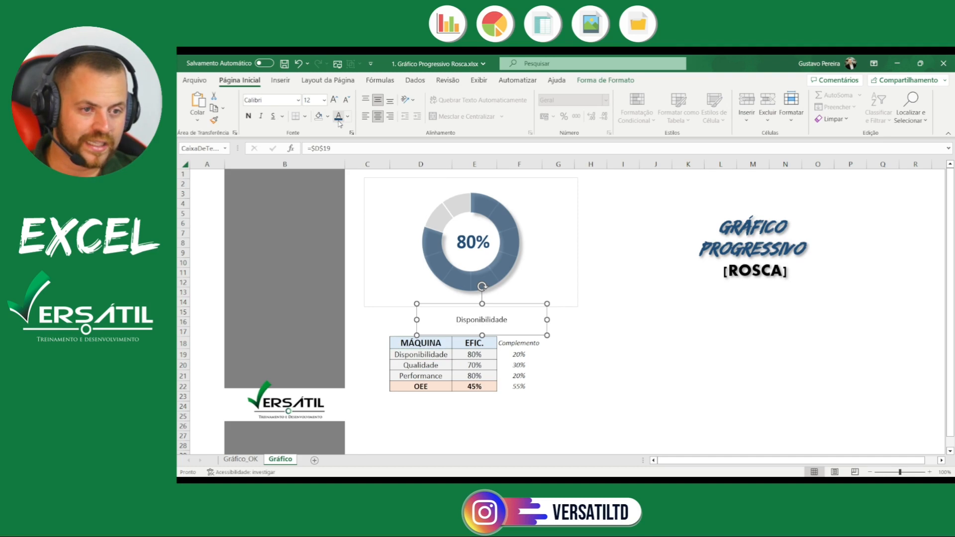
# Format the Disponibilidade label below the chart as bold, dark blue text at font size 16
pyautogui.click(248, 116)
pyautogui.click(334, 101)
pyautogui.click(334, 100)
pyautogui.click(619, 264)
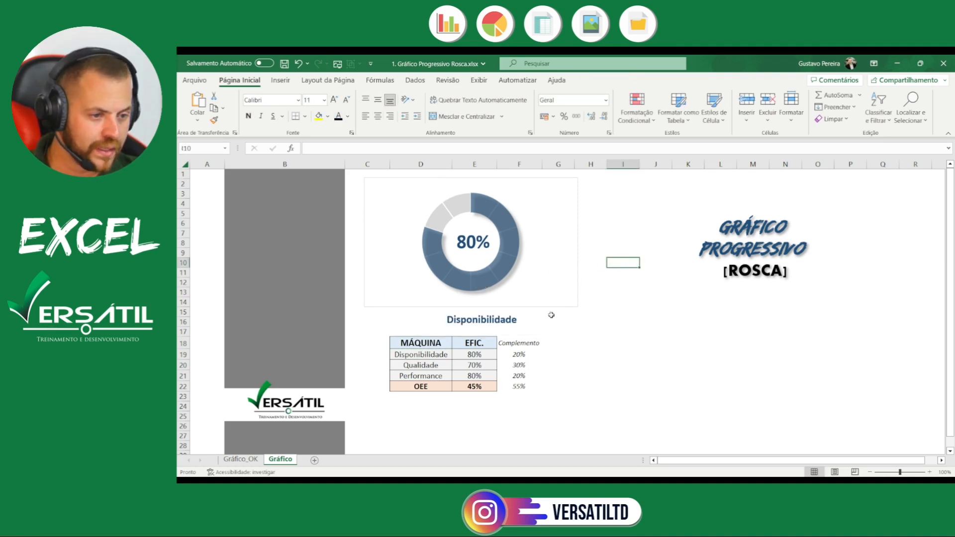
# Shift the Disponibilidade label slightly left to centre it under the doughnut
pyautogui.click(510, 325)
pyautogui.moveTo(515, 335); pyautogui.dragTo(505, 333)
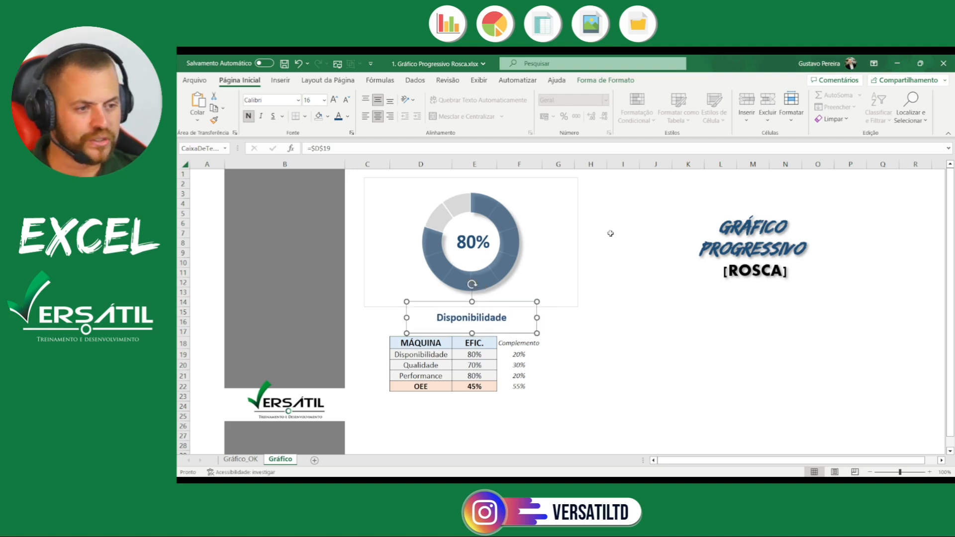
pyautogui.click(632, 195)
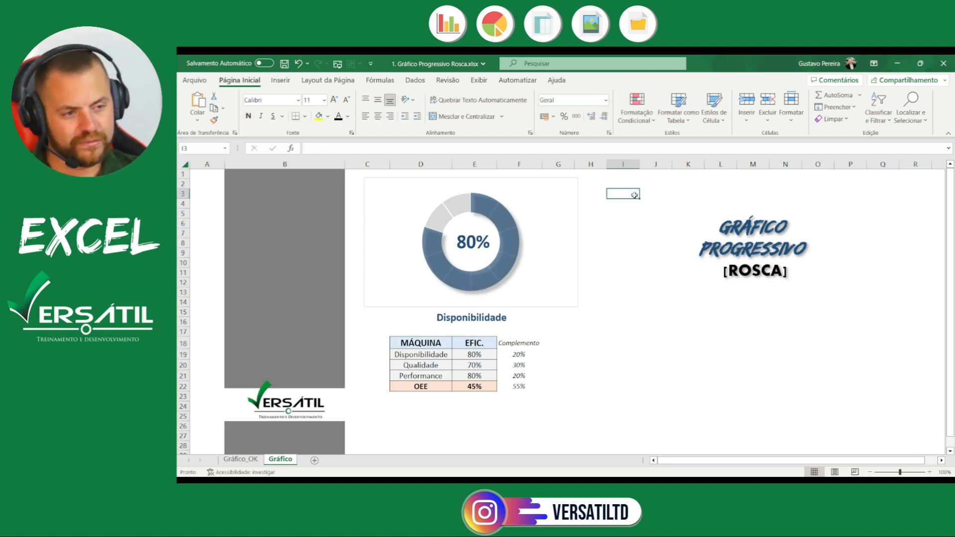
# Remove the outline and the fill from the doughnut's chart area
pyautogui.click(560, 182)
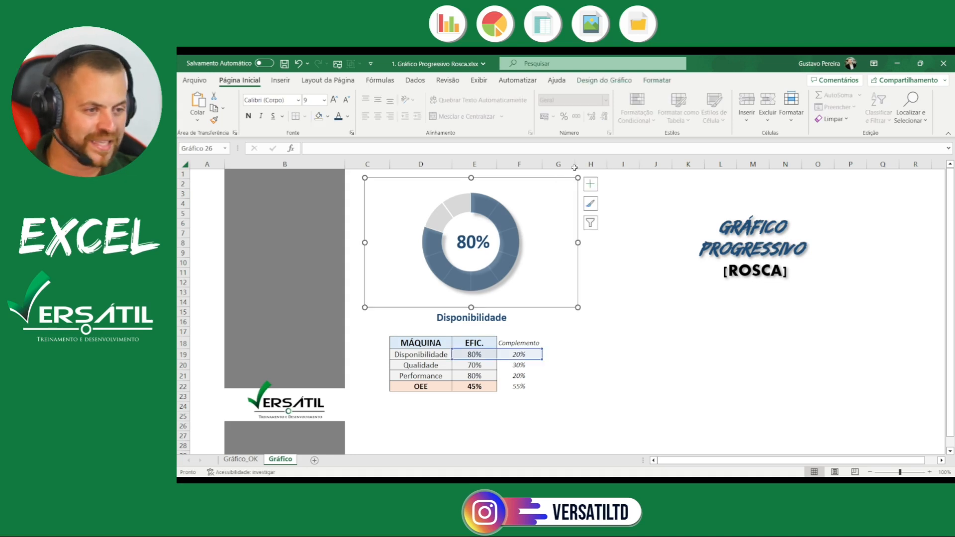
pyautogui.click(657, 80)
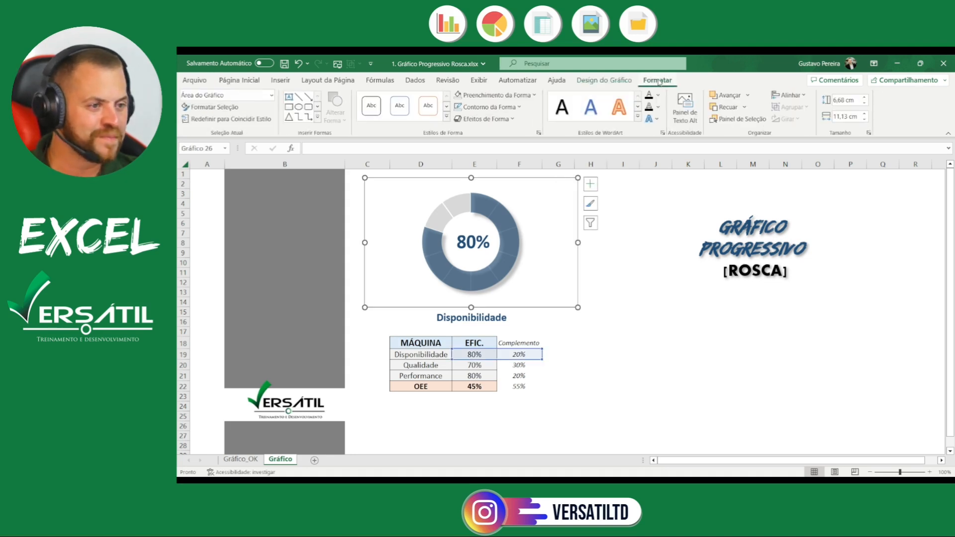
pyautogui.click(480, 108)
pyautogui.click(502, 262)
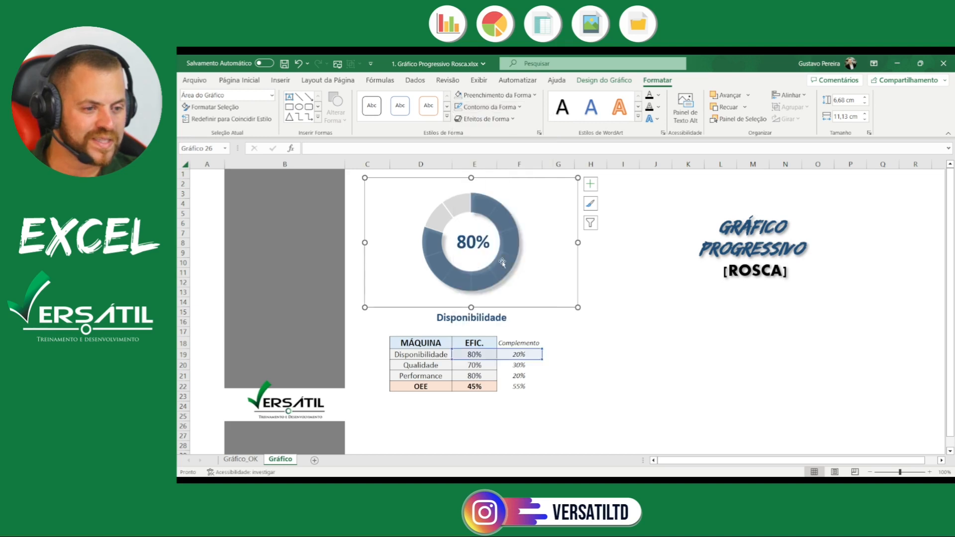
pyautogui.click(498, 95)
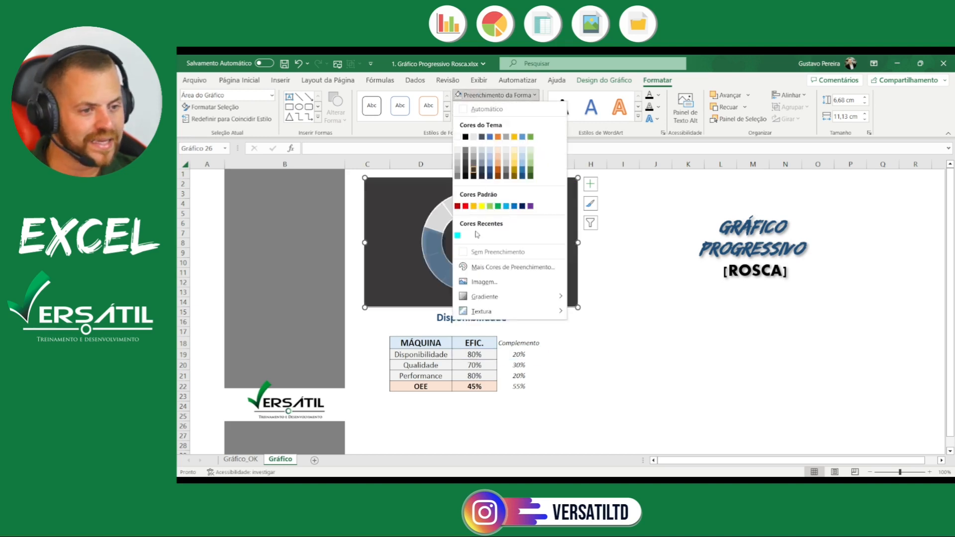
pyautogui.click(476, 253)
pyautogui.click(654, 274)
# Move the Disponibilidade label up to sit directly beneath the doughnut ring
pyautogui.click(500, 334)
pyautogui.moveTo(471, 333); pyautogui.dragTo(488, 314)
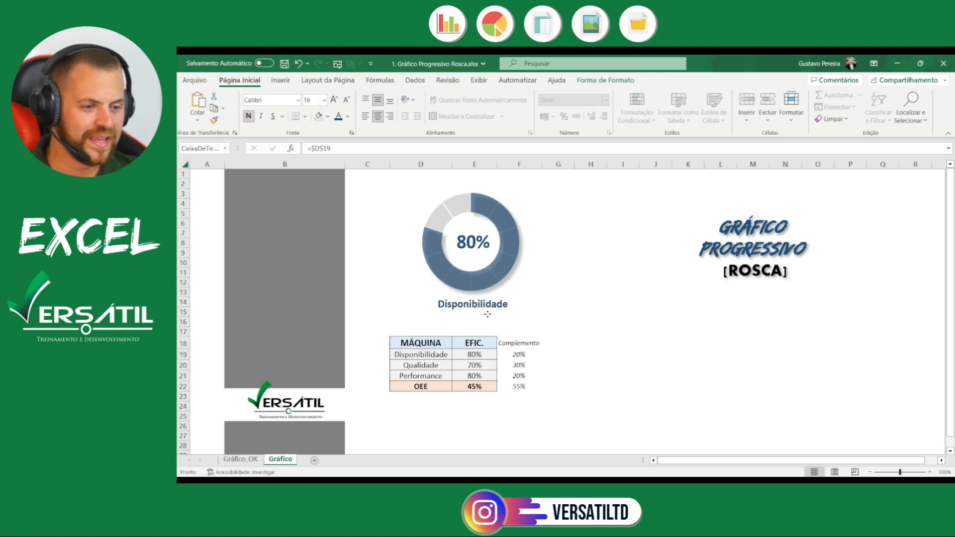
pyautogui.click(583, 285)
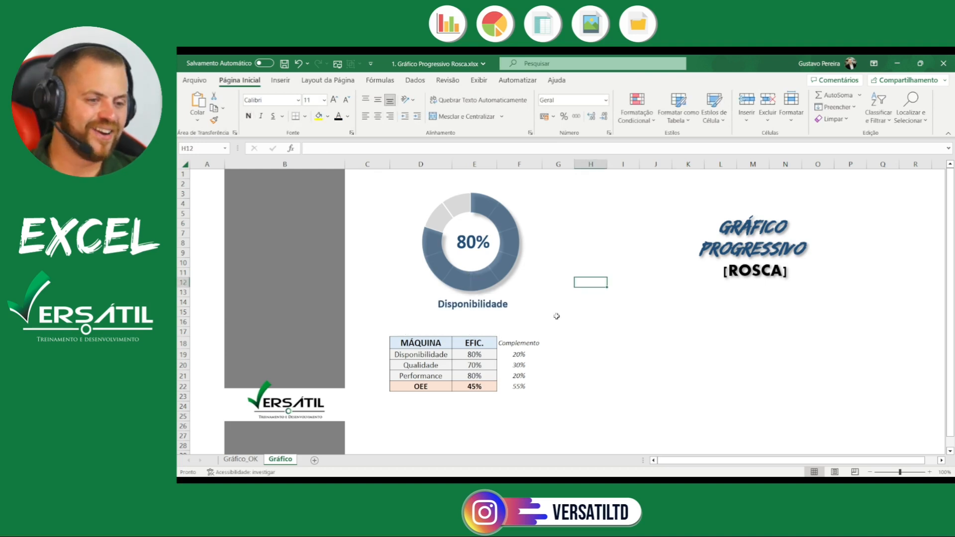
# Try KPI1 as the first indicator's name in cell D19 to test the linked label, and undo the entry
pyautogui.scroll(-1, 552, 317)
pyautogui.click(429, 315)
pyautogui.click(382, 322)
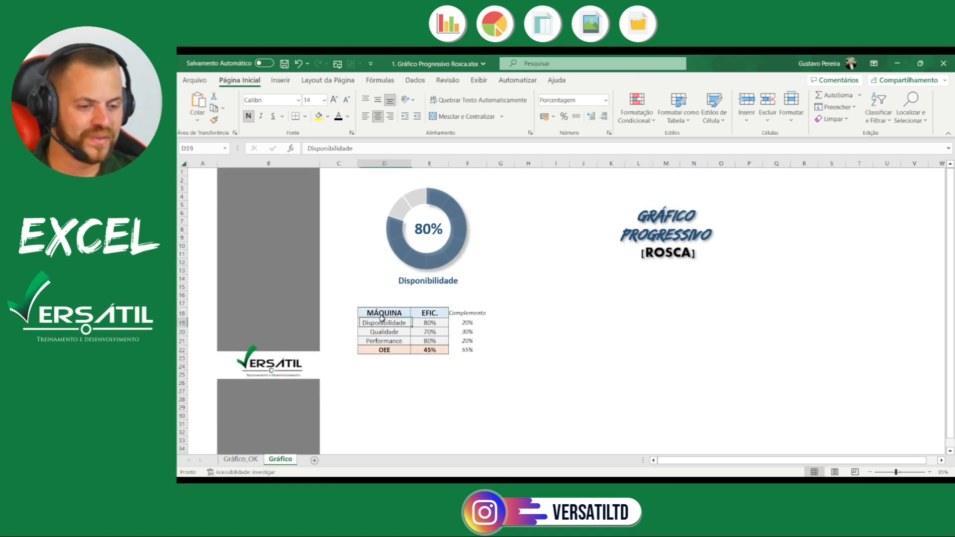
pyautogui.write('KPI1')
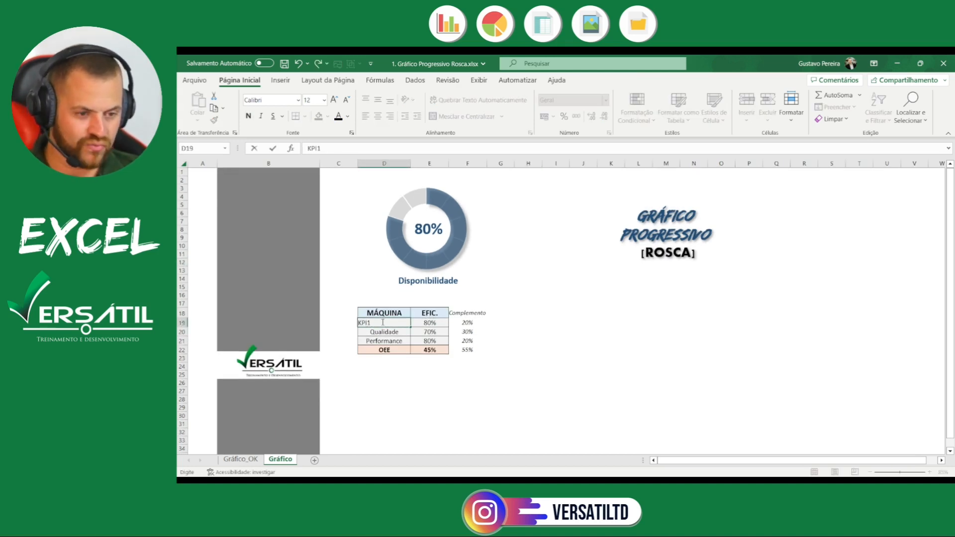
pyautogui.press('Return')
pyautogui.click(383, 322)
pyautogui.hotkey('ctrl', 'z')
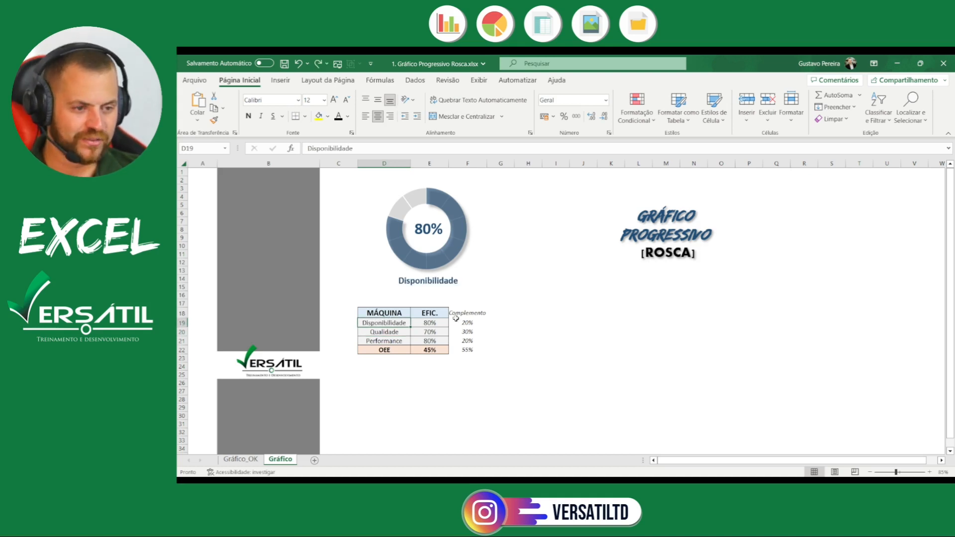
# Nudge the Disponibilidade label slightly up and the central percentage text box slightly down
pyautogui.click(450, 283)
pyautogui.moveTo(451, 290); pyautogui.dragTo(451, 287)
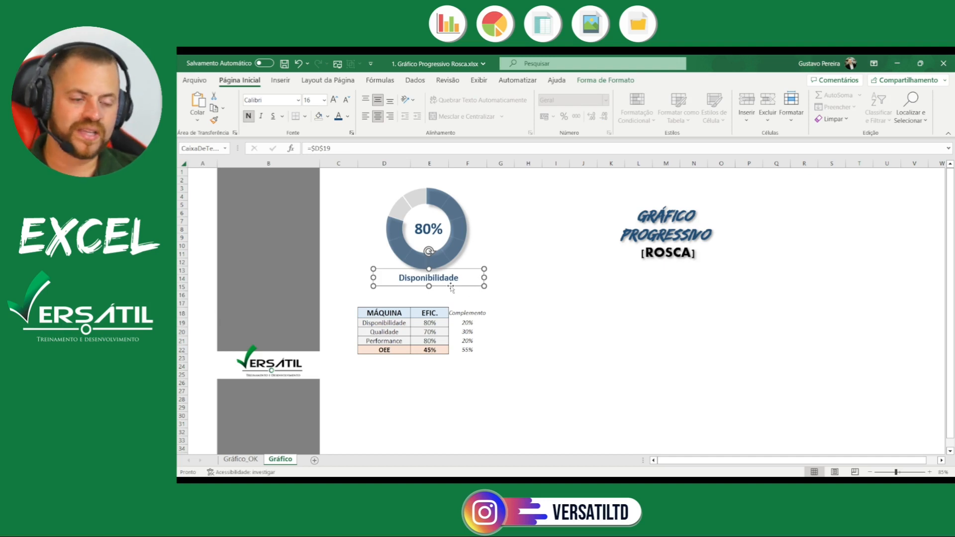
pyautogui.click(550, 295)
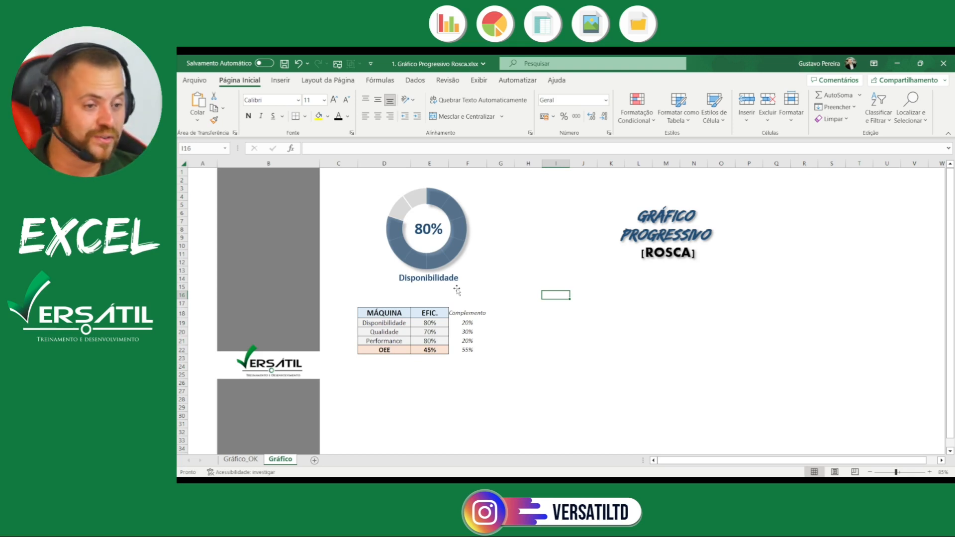
pyautogui.click(434, 230)
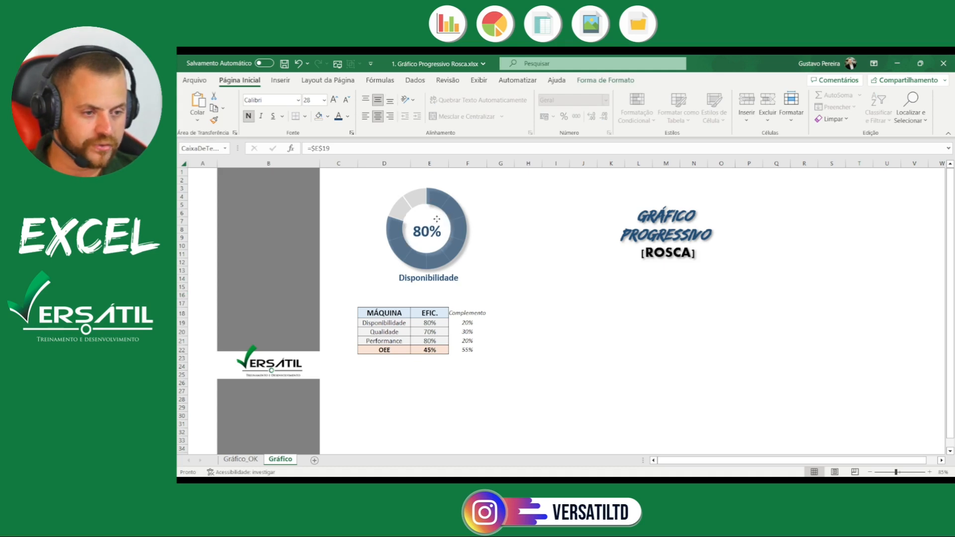
pyautogui.click(438, 219)
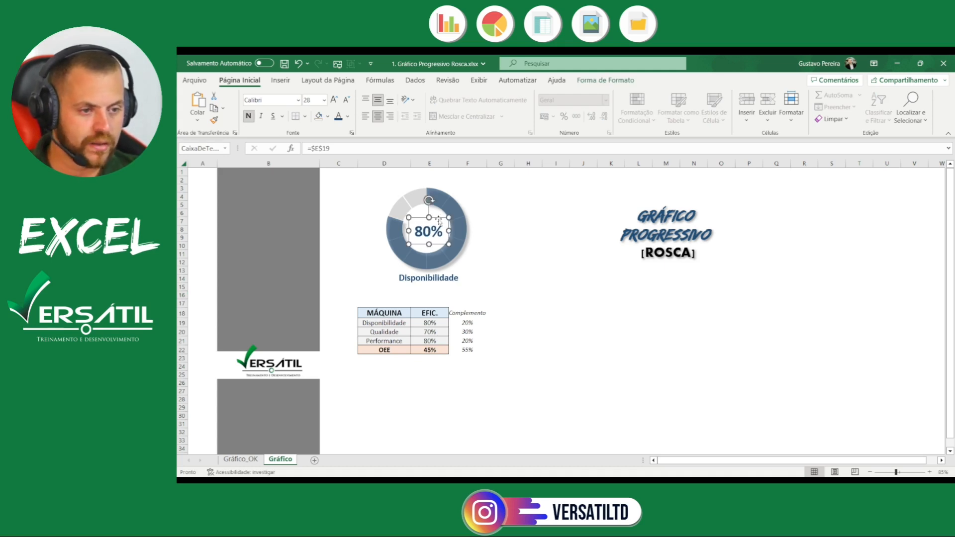
# Group the doughnut chart with its percentage and label text boxes, and move the group left above the table
pyautogui.keyDown('ctrl'); pyautogui.click(472, 269); pyautogui.keyUp('ctrl')
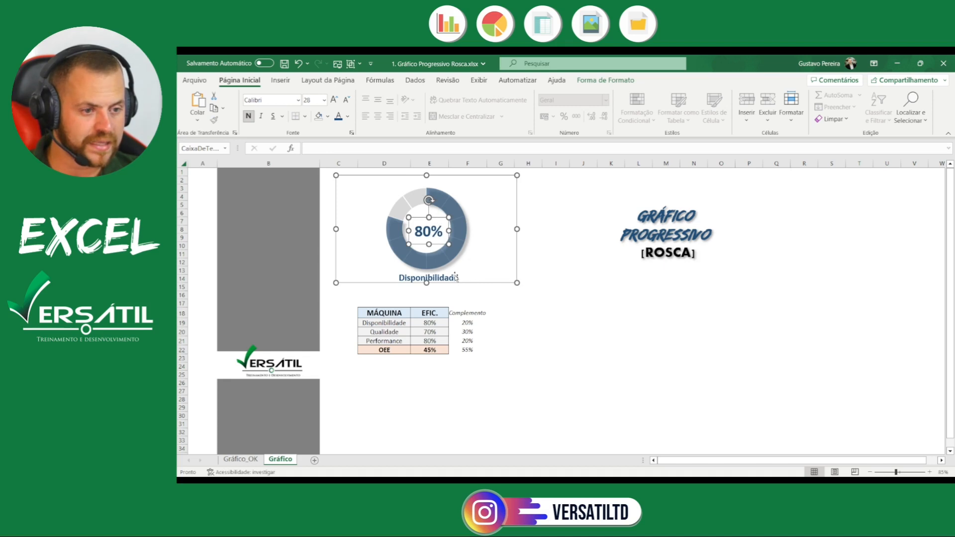
pyautogui.keyDown('ctrl'); pyautogui.click(455, 278); pyautogui.keyUp('ctrl')
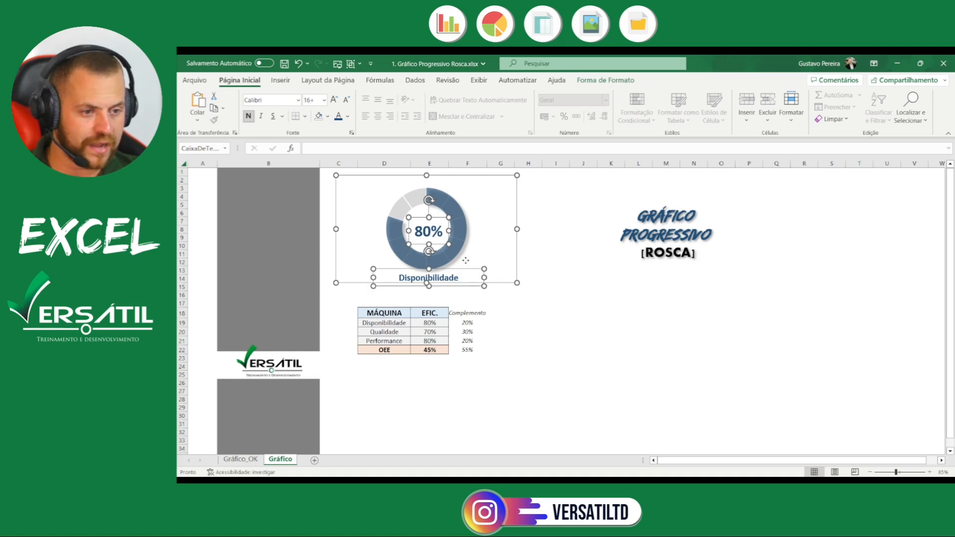
pyautogui.click(596, 84)
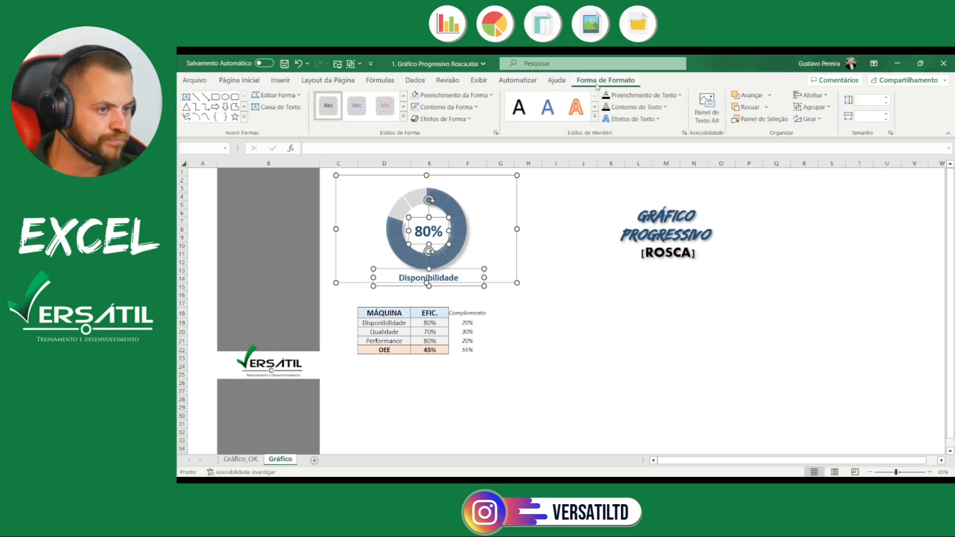
pyautogui.click(809, 109)
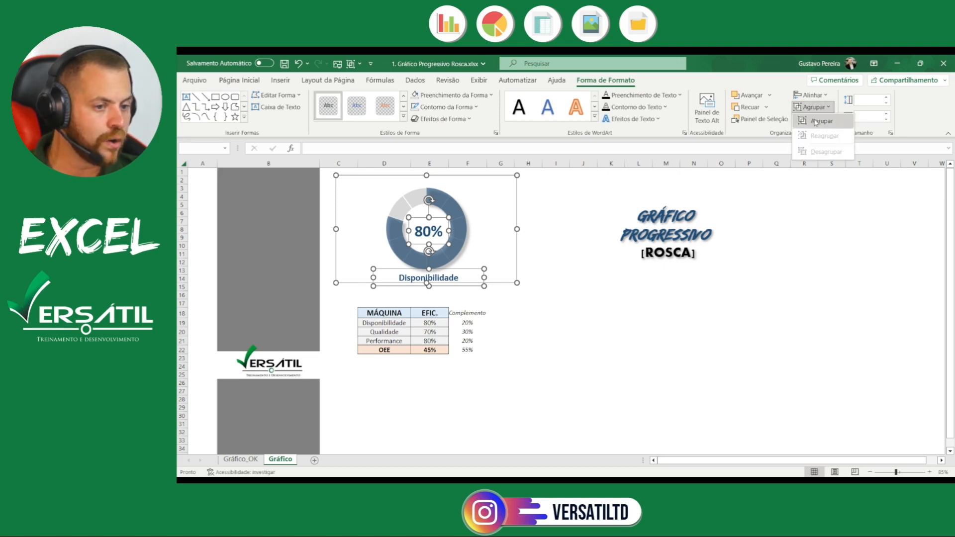
pyautogui.click(815, 121)
pyautogui.moveTo(459, 177); pyautogui.dragTo(417, 171)
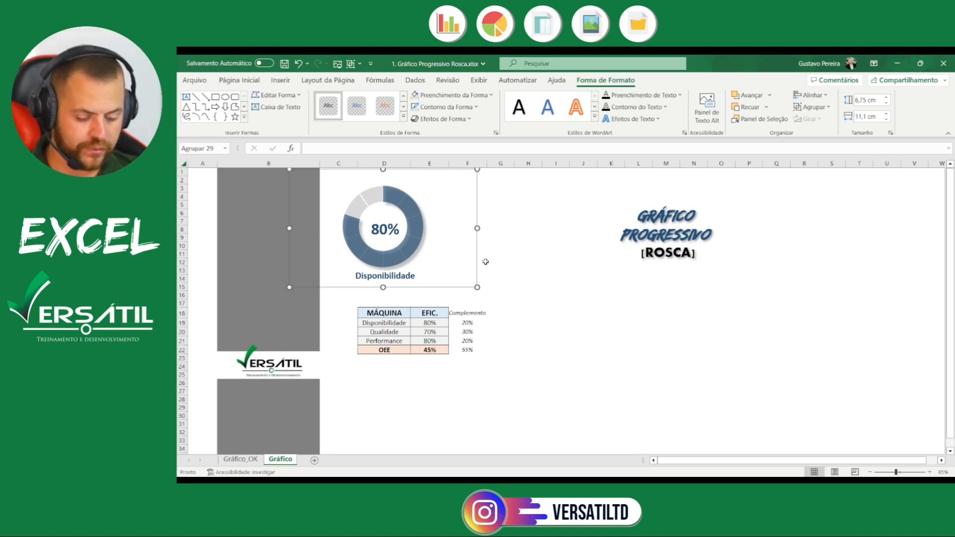
# Duplicate the chart group and place the copy to the right of the original, level with it
pyautogui.hotkey('ctrl', 'd')
pyautogui.moveTo(441, 183); pyautogui.dragTo(504, 177)
pyautogui.hotkey('ctrl', 'z')
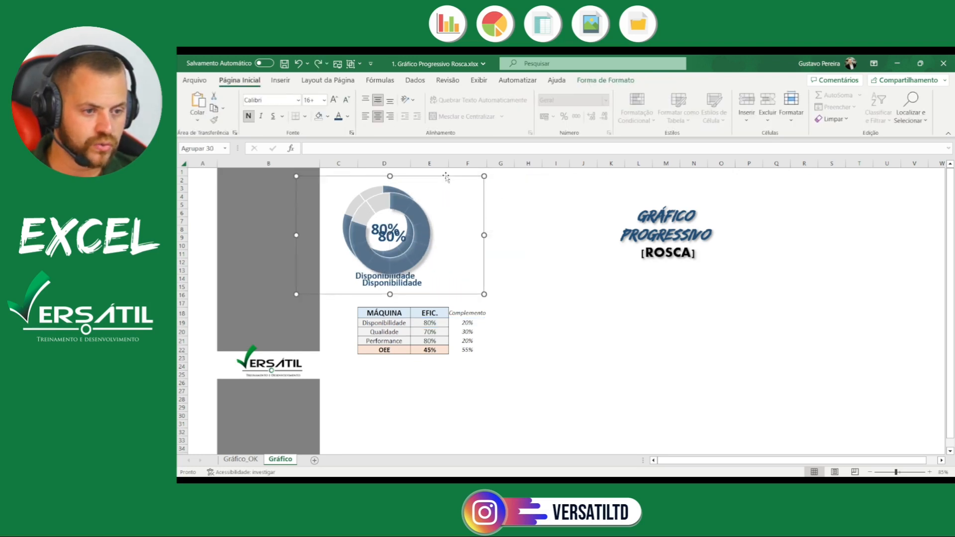
pyautogui.moveTo(444, 177); pyautogui.dragTo(502, 215)
pyautogui.click(501, 215)
pyautogui.moveTo(508, 183); pyautogui.dragTo(632, 190)
pyautogui.hotkey('ctrl', 'z')
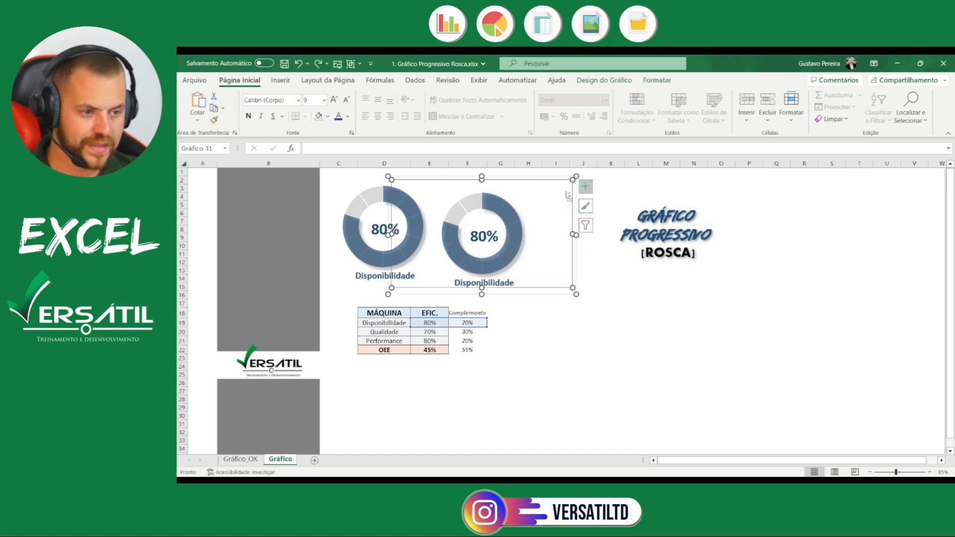
pyautogui.click(664, 340)
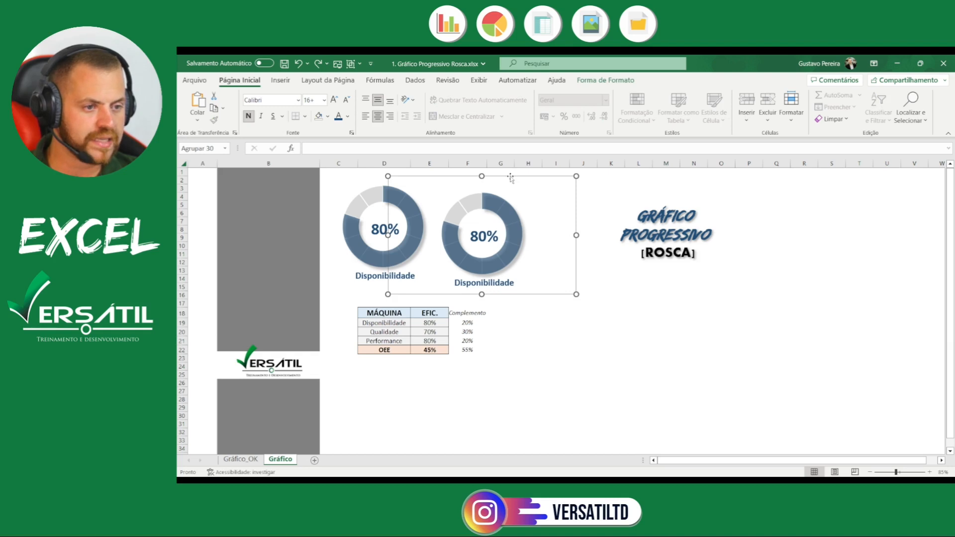
pyautogui.moveTo(511, 177); pyautogui.dragTo(522, 172)
pyautogui.click(615, 357)
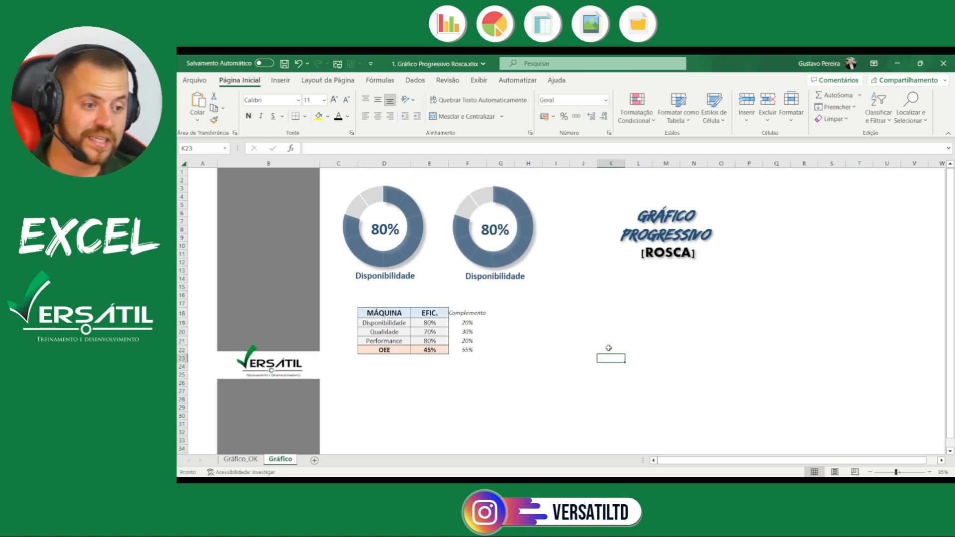
# Move the copied doughnut's Resultado series range to the Qualidade row, cells E20:F20
pyautogui.click(523, 217)
pyautogui.click(522, 216)
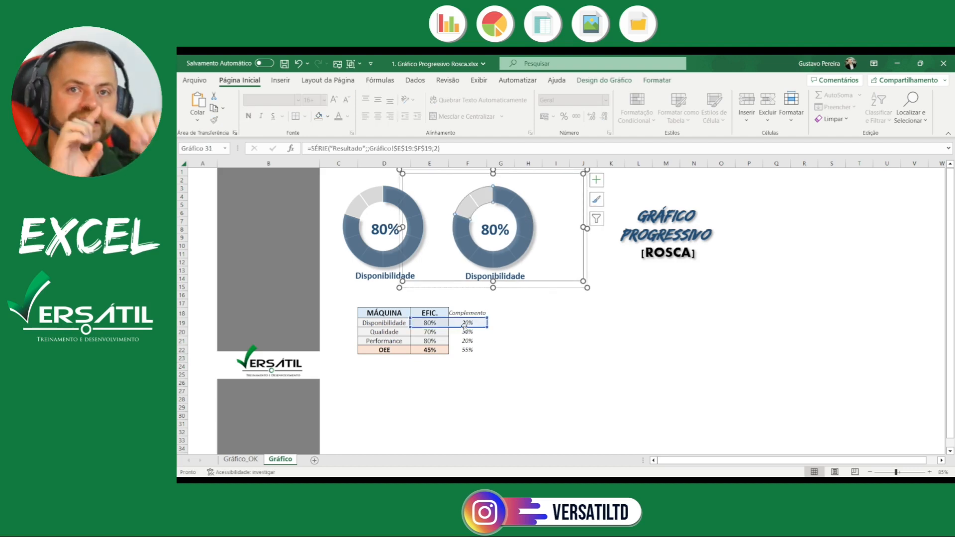
pyautogui.moveTo(464, 327); pyautogui.dragTo(464, 334)
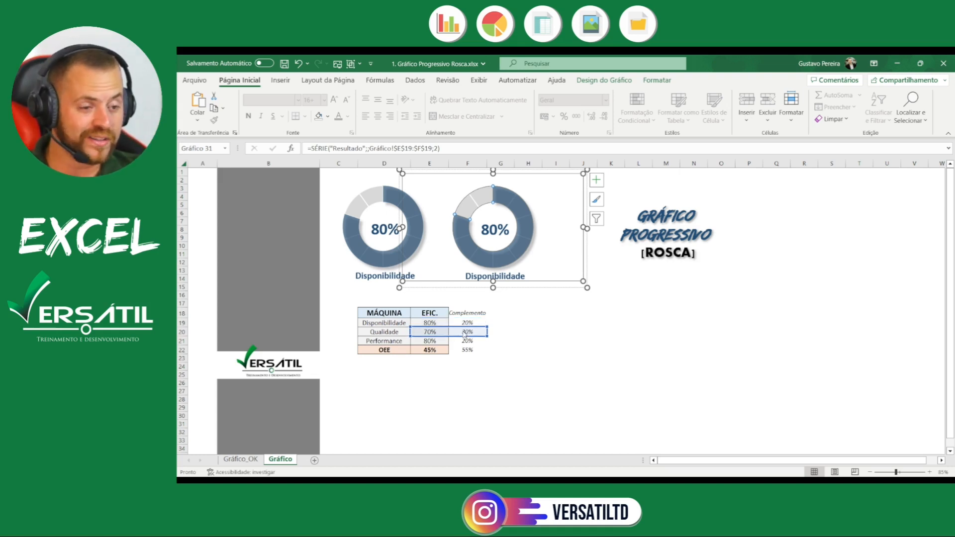
pyautogui.click(628, 331)
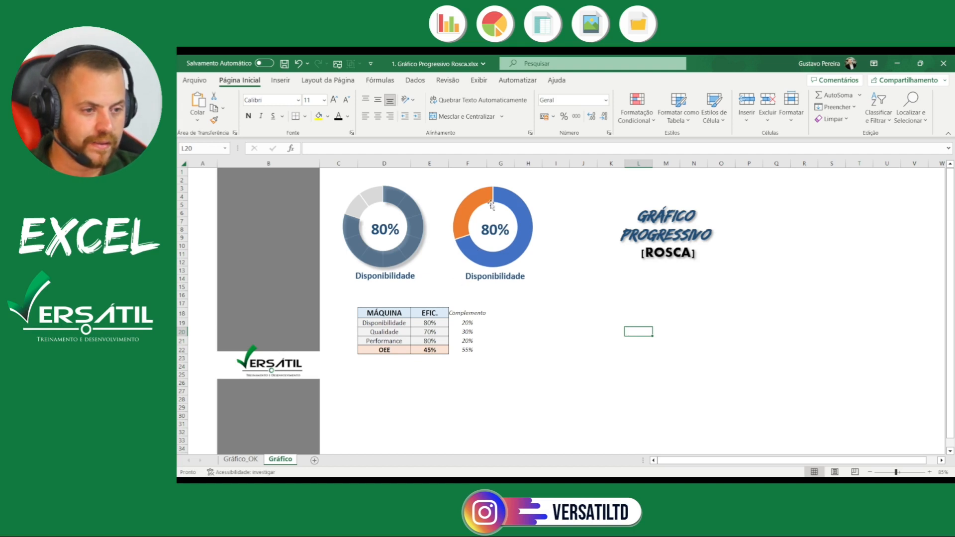
pyautogui.click(508, 203)
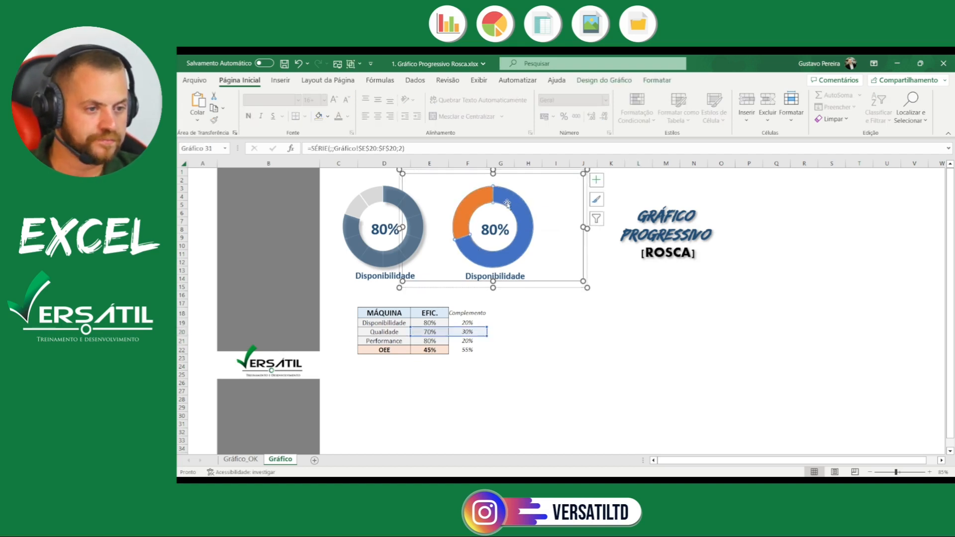
pyautogui.click(614, 332)
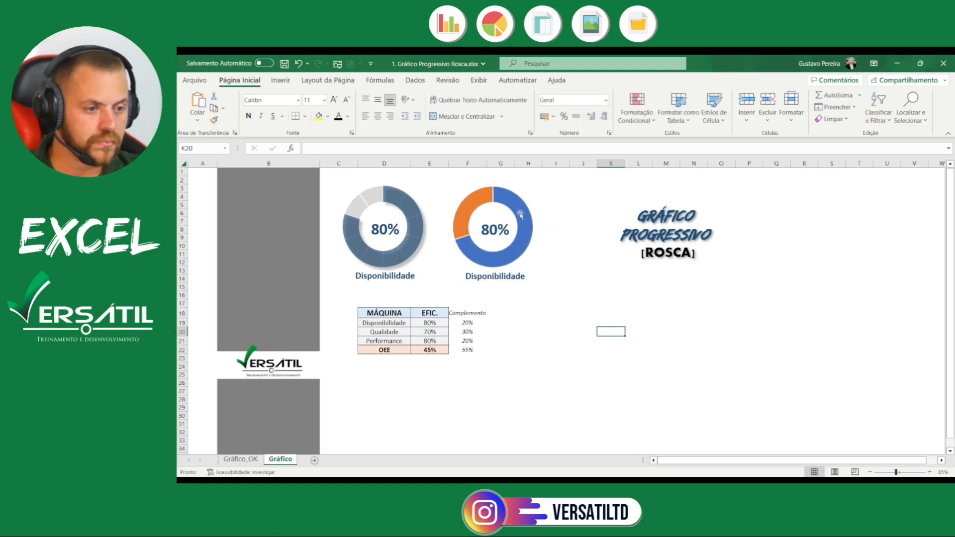
pyautogui.click(406, 206)
pyautogui.click(374, 196)
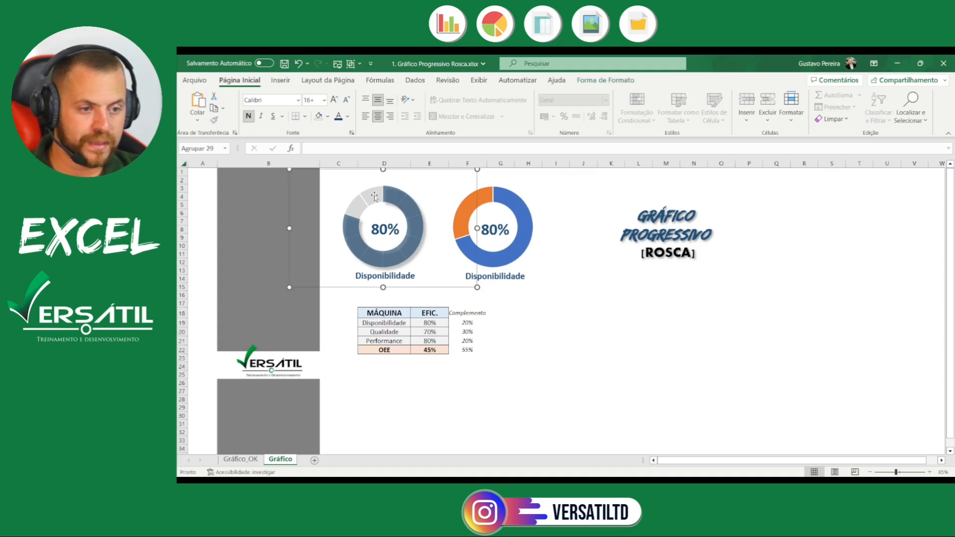
pyautogui.rightClick(333, 288)
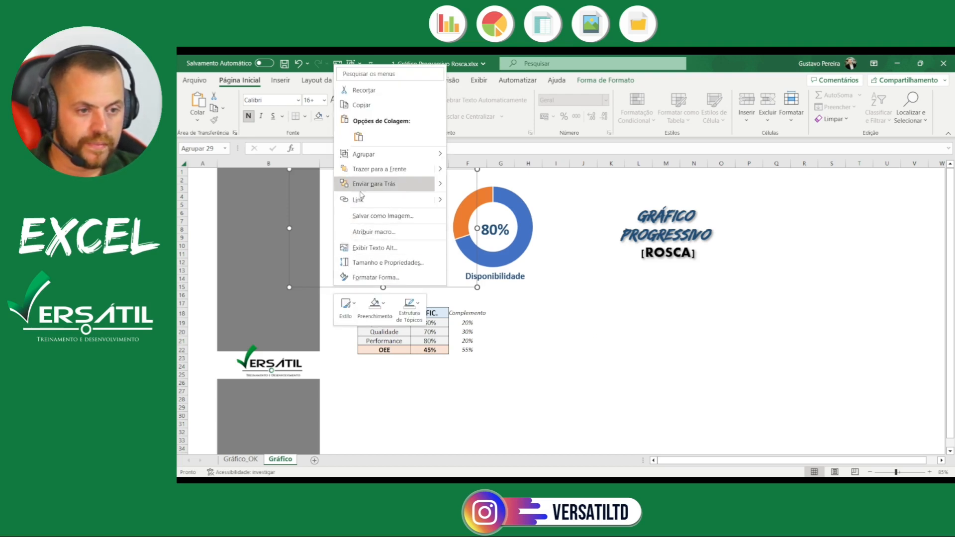
pyautogui.click(293, 236)
pyautogui.click(356, 231)
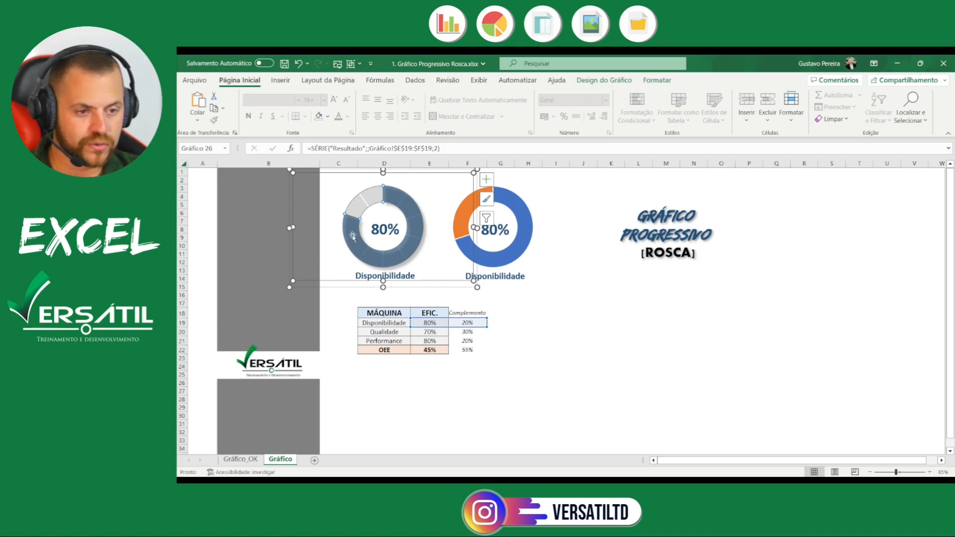
pyautogui.rightClick(353, 237)
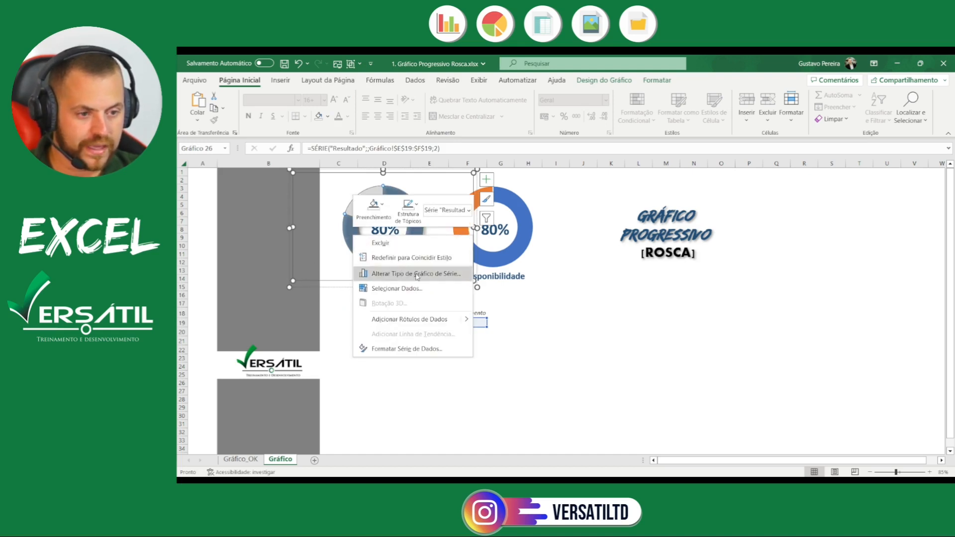
pyautogui.click(337, 282)
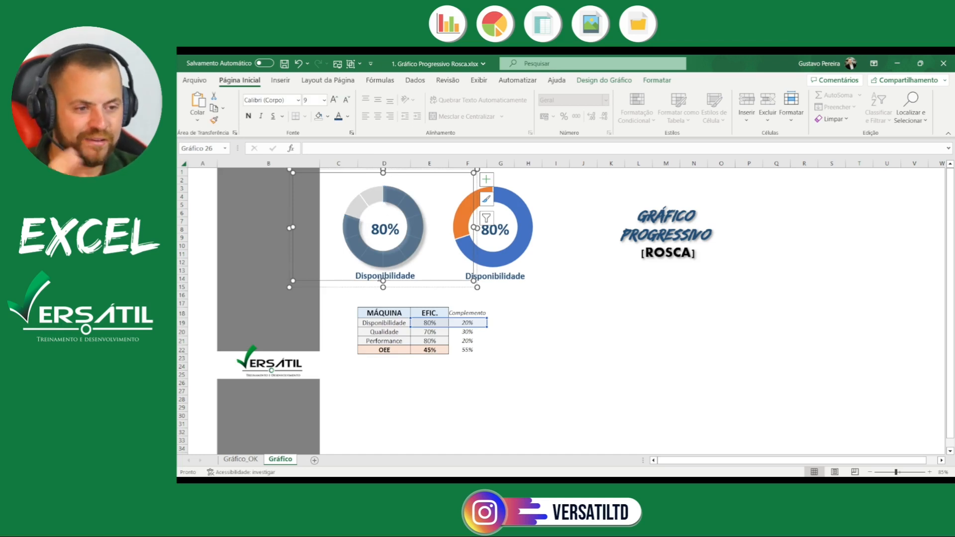
pyautogui.click(330, 303)
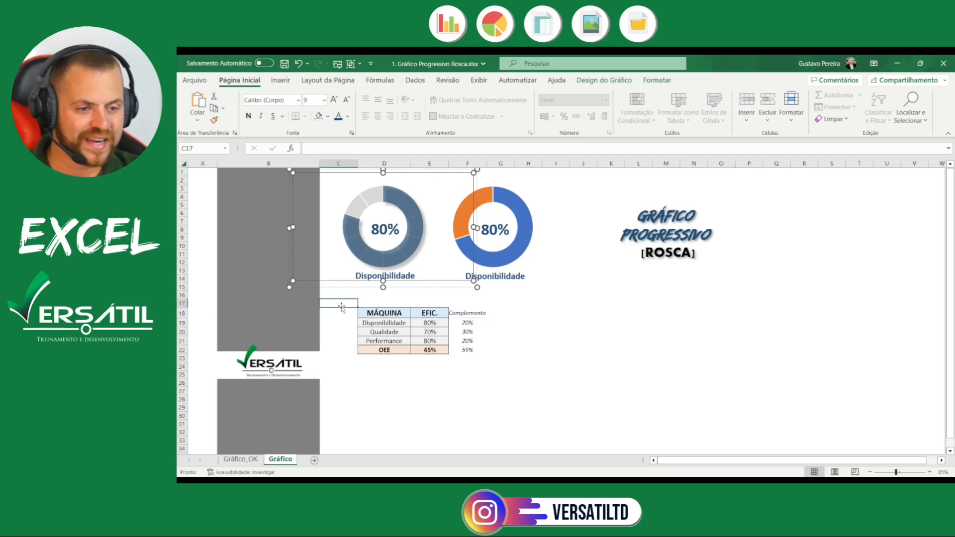
# Save the styled Disponibilidade doughnut chart as a chart template named "Gráfico aula" in the Charts templates folder
pyautogui.click(357, 235)
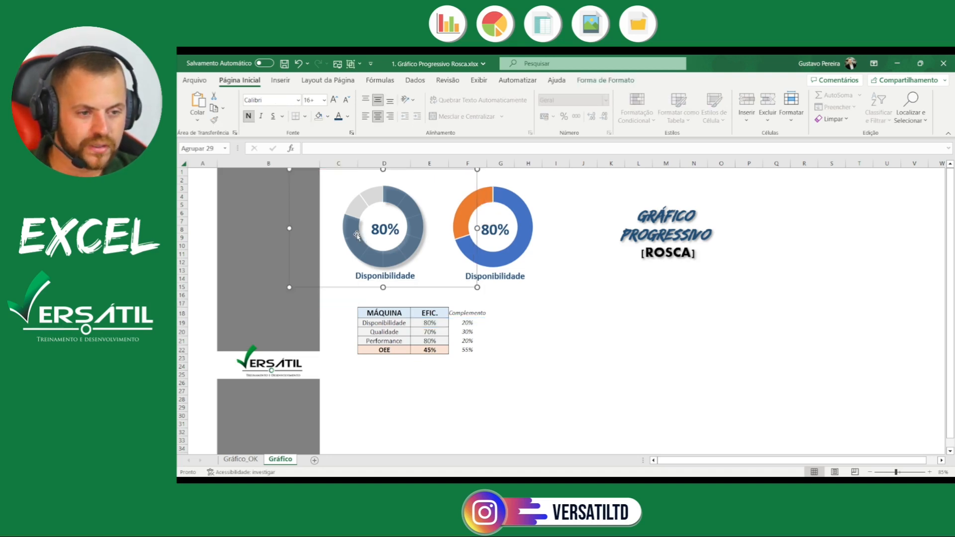
pyautogui.click(357, 235)
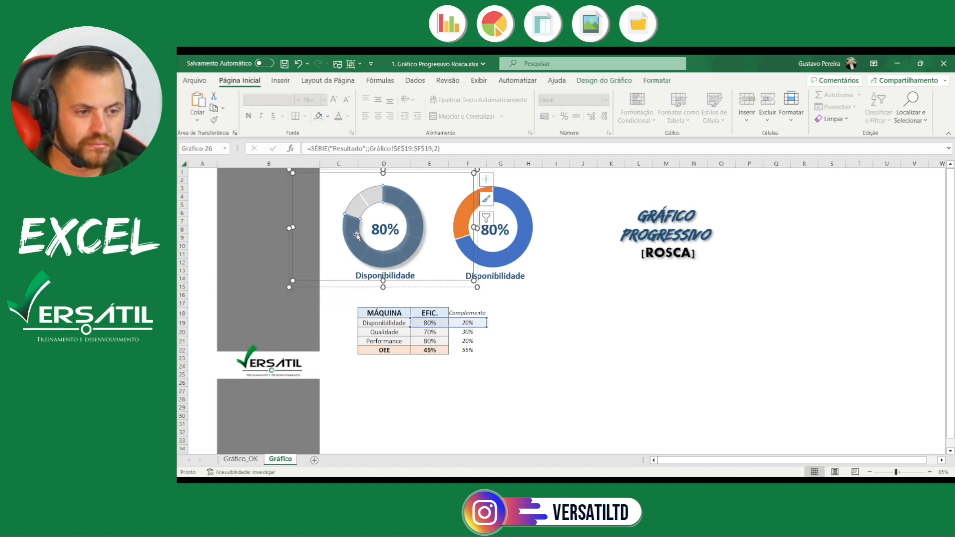
pyautogui.click(341, 283)
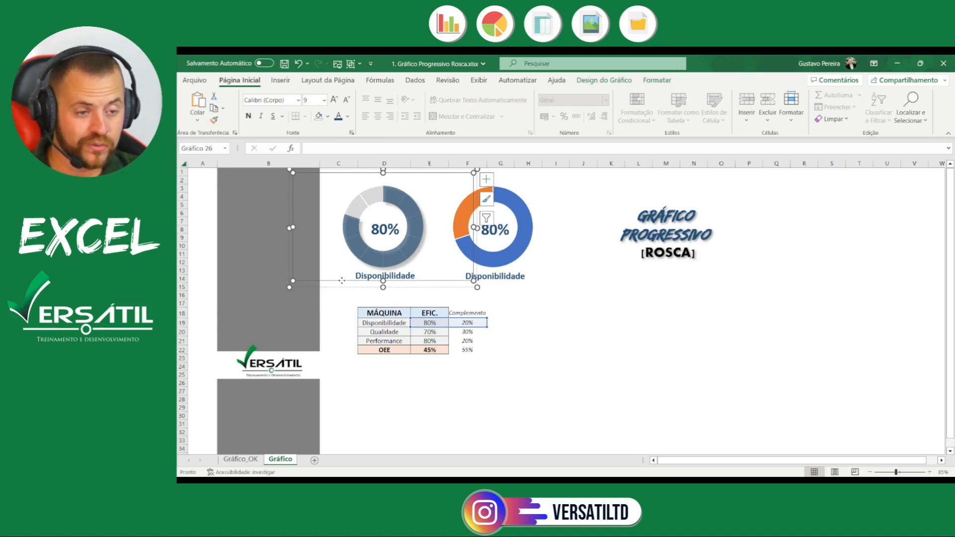
pyautogui.rightClick(342, 281)
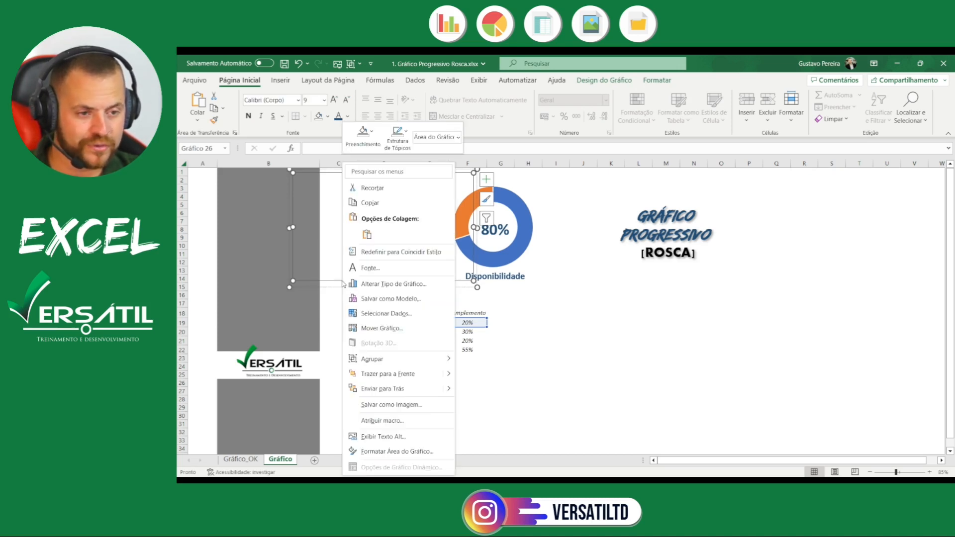
pyautogui.click(388, 300)
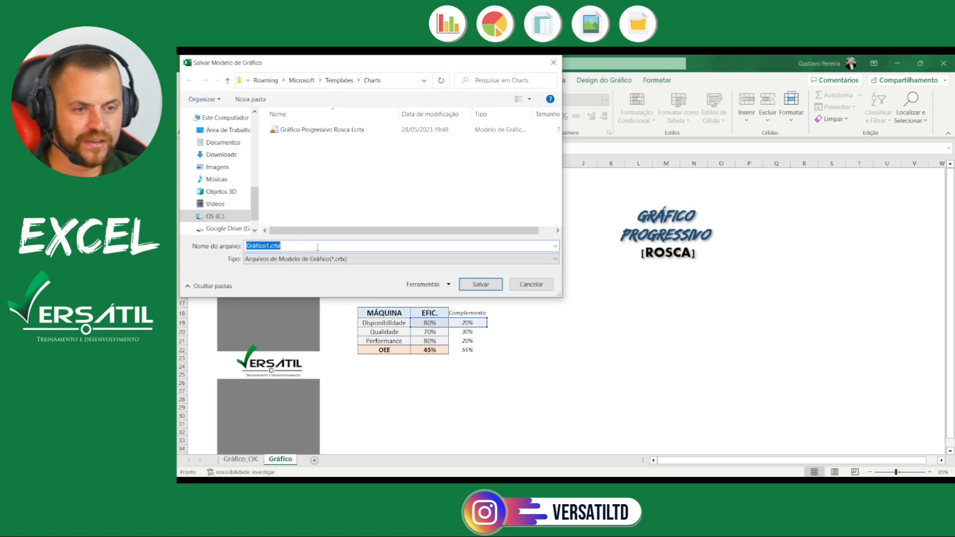
pyautogui.click(317, 247)
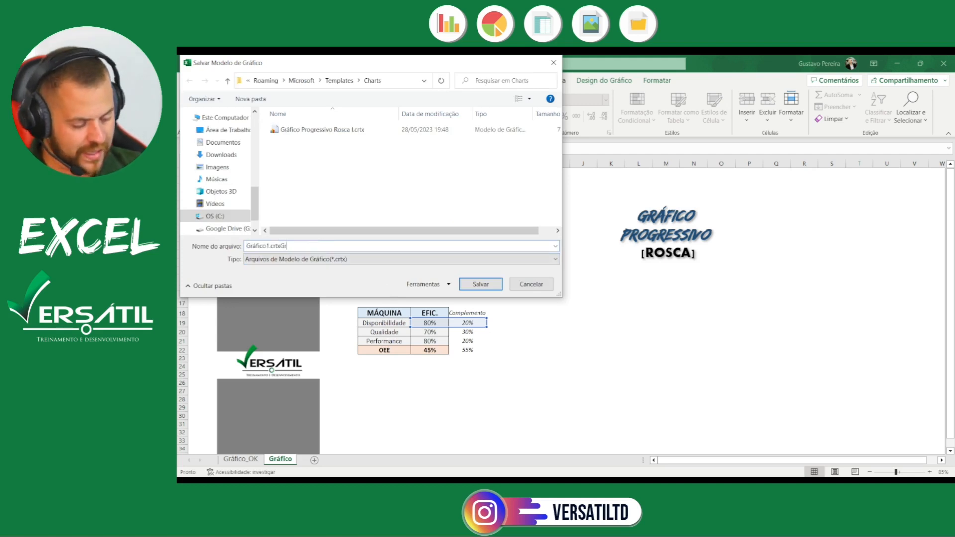
pyautogui.press('BackSpace')
pyautogui.press('BackSpace')
pyautogui.press('BackSpace')
pyautogui.press('BackSpace')
pyautogui.press('BackSpace')
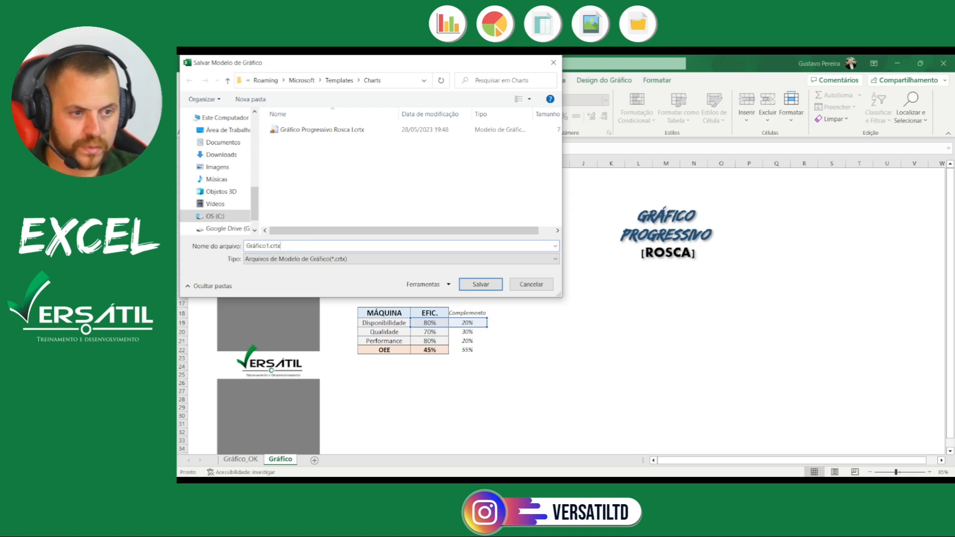
pyautogui.doubleClick(270, 246)
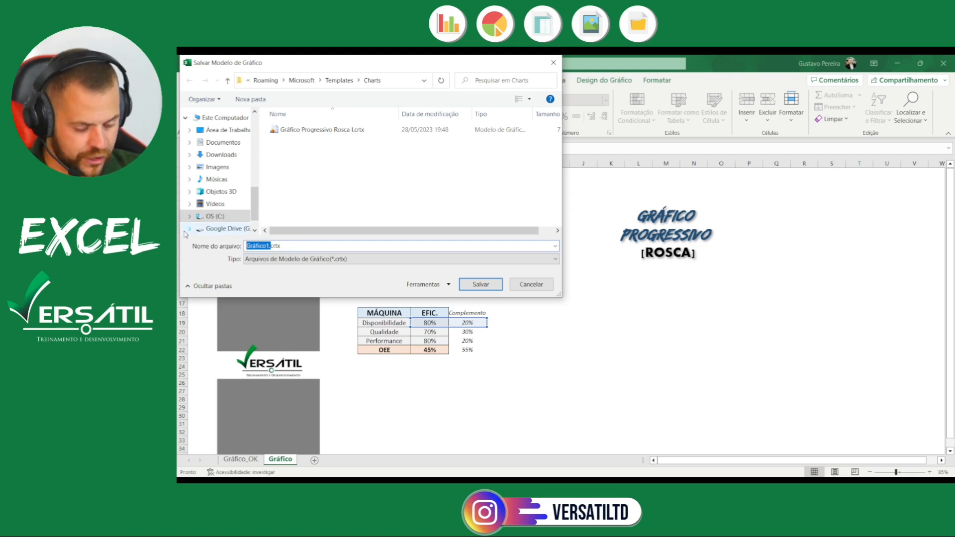
pyautogui.write('Gráfico aula')
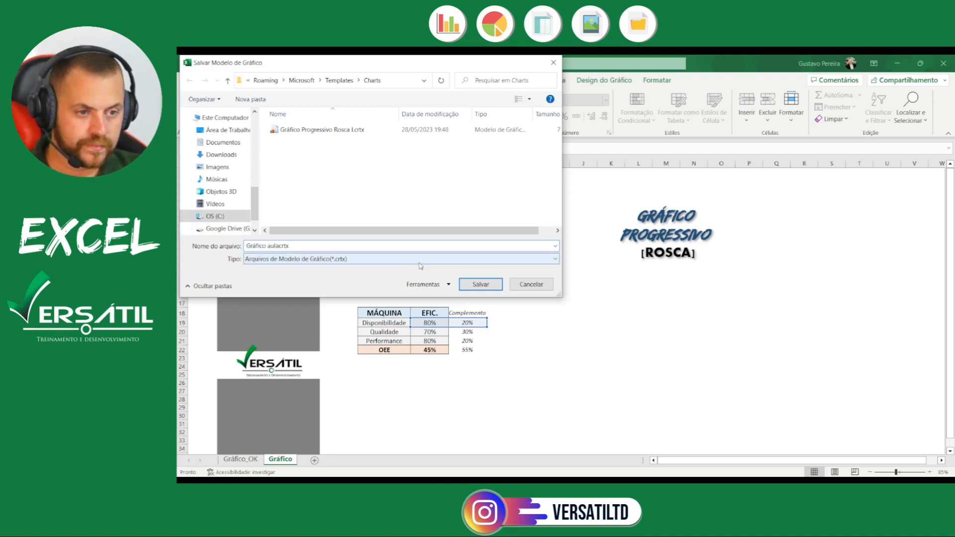
pyautogui.click(475, 283)
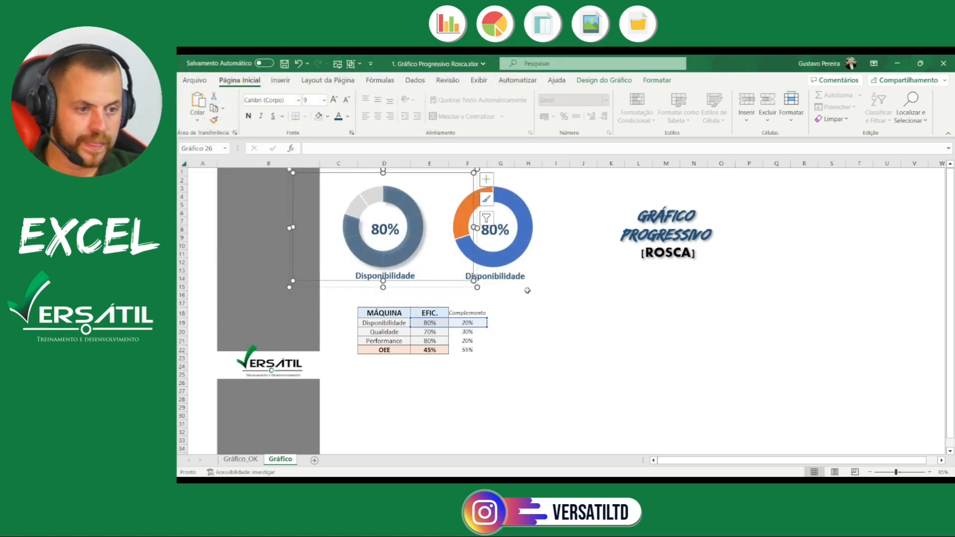
# Apply the saved "Gráfico aula" template to the copied doughnut chart as its chart type
pyautogui.click(571, 286)
pyautogui.click(518, 202)
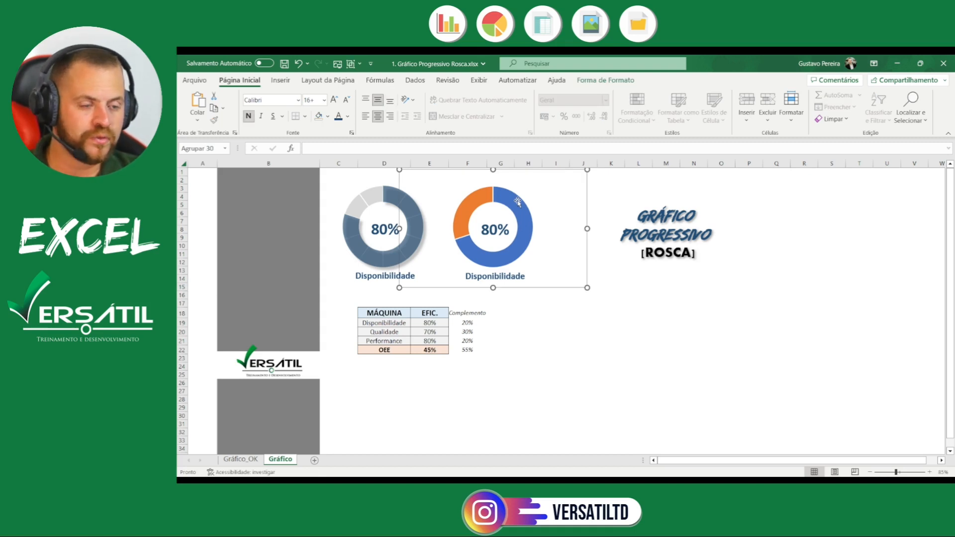
pyautogui.click(524, 202)
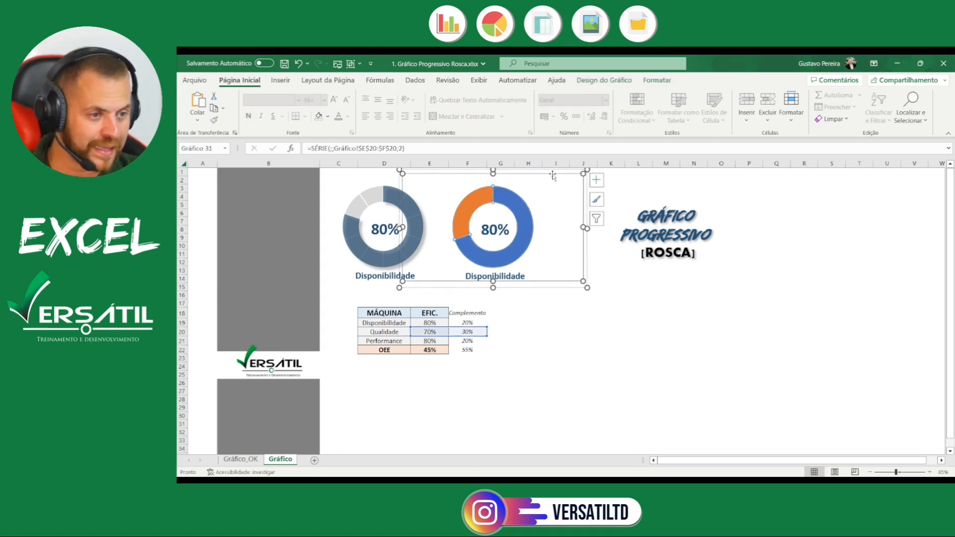
pyautogui.rightClick(512, 199)
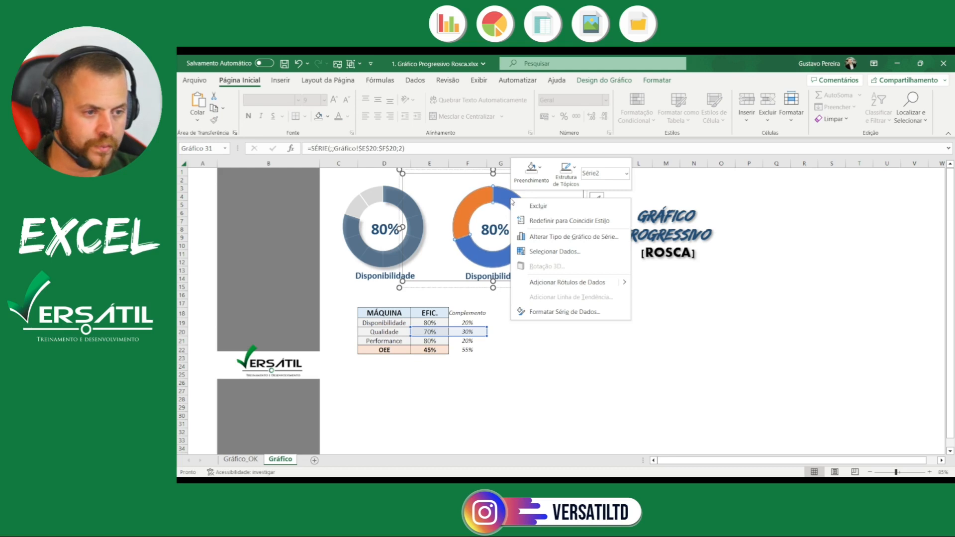
pyautogui.click(555, 237)
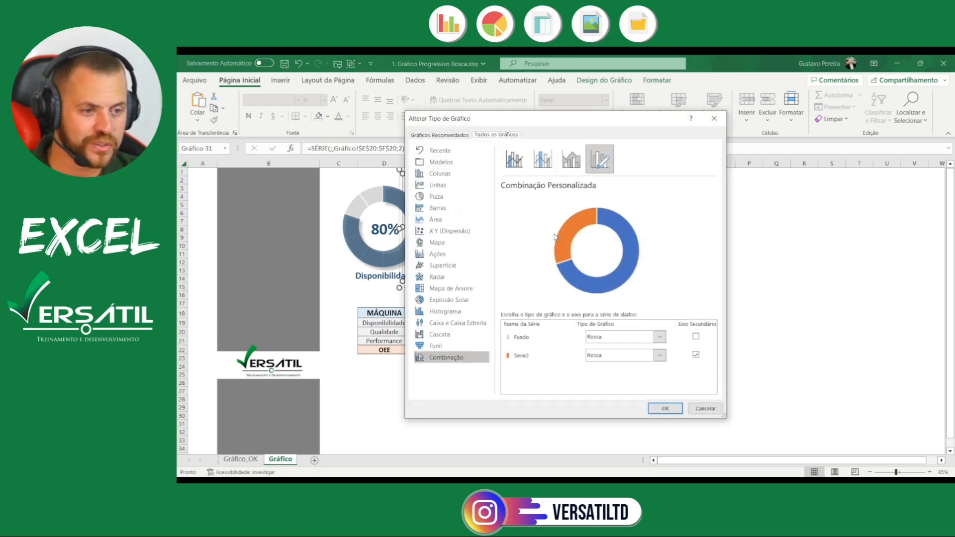
pyautogui.click(440, 166)
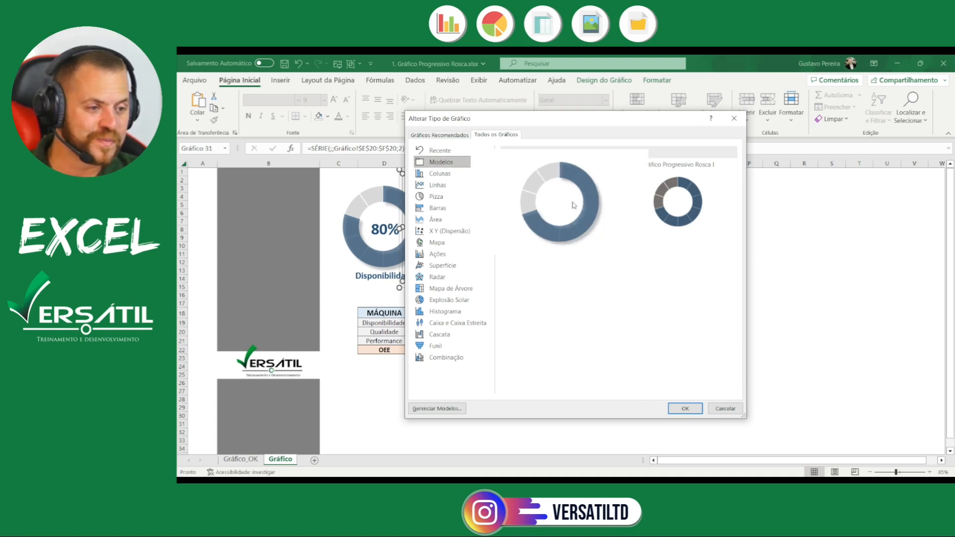
pyautogui.moveTo(570, 207)
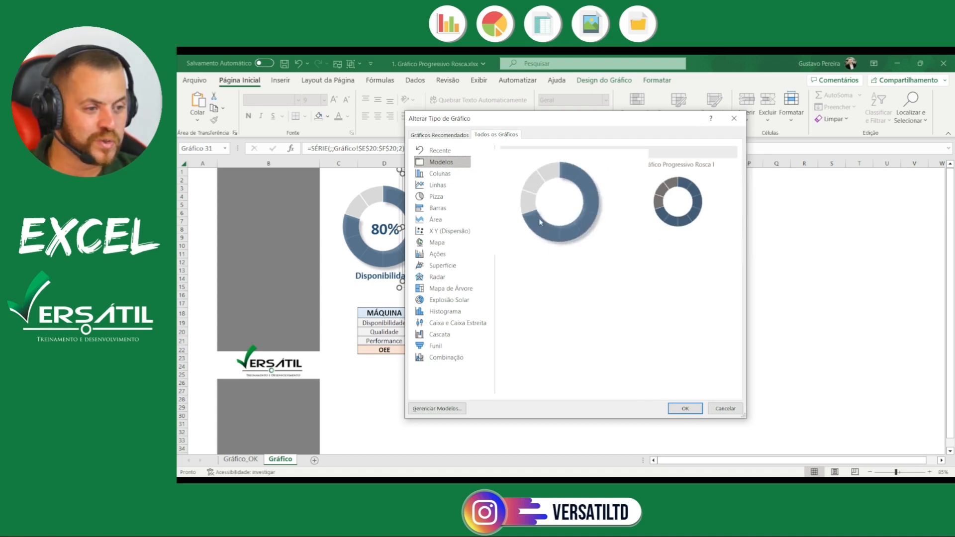
pyautogui.moveTo(694, 209)
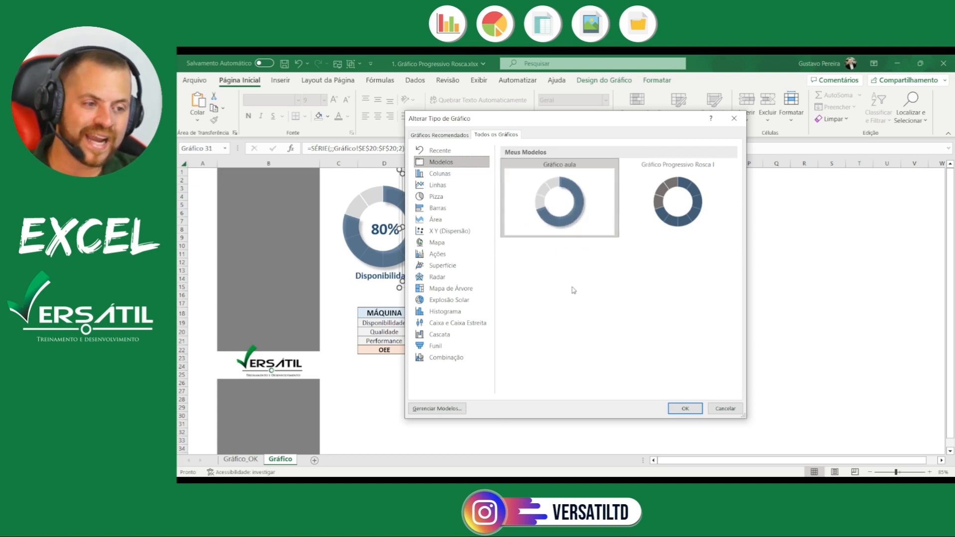
pyautogui.doubleClick(573, 219)
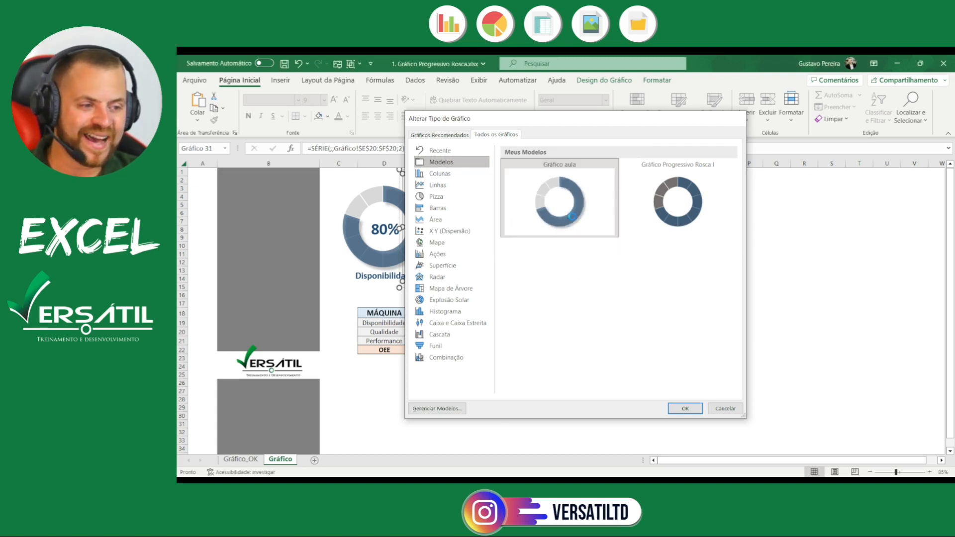
pyautogui.click(803, 185)
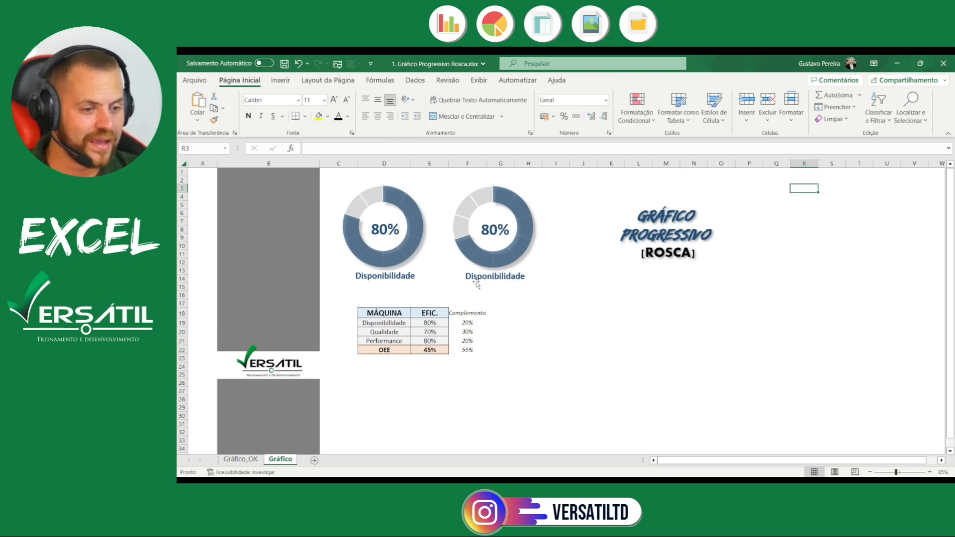
# Set the Qualidade efficiency in cell E20 to 20% and check the copied doughnut's response
pyautogui.click(437, 330)
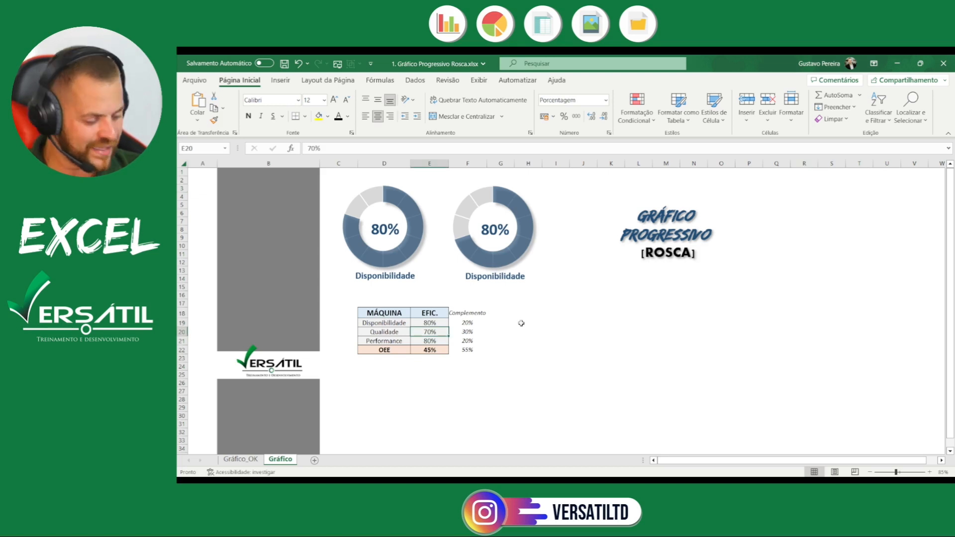
pyautogui.write('20')
pyautogui.press('Return')
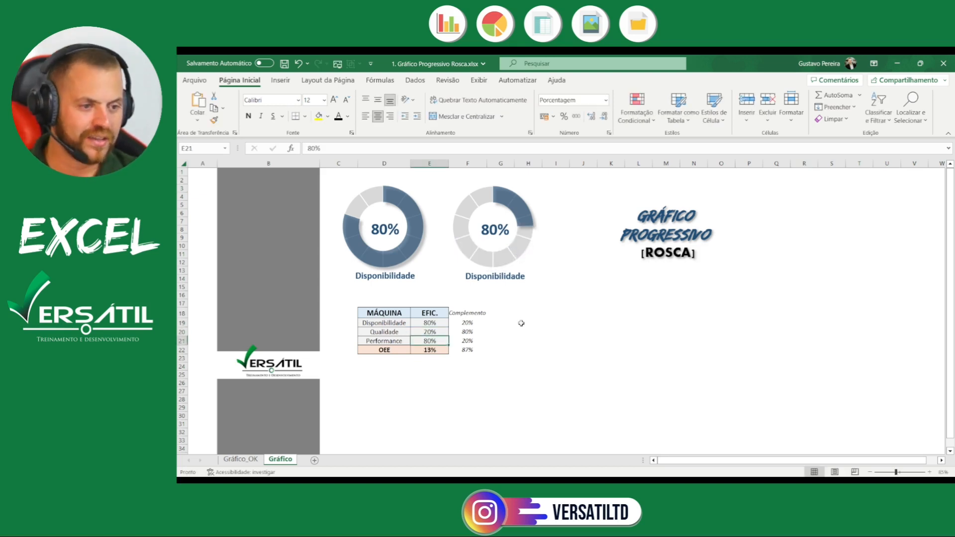
pyautogui.moveTo(519, 214)
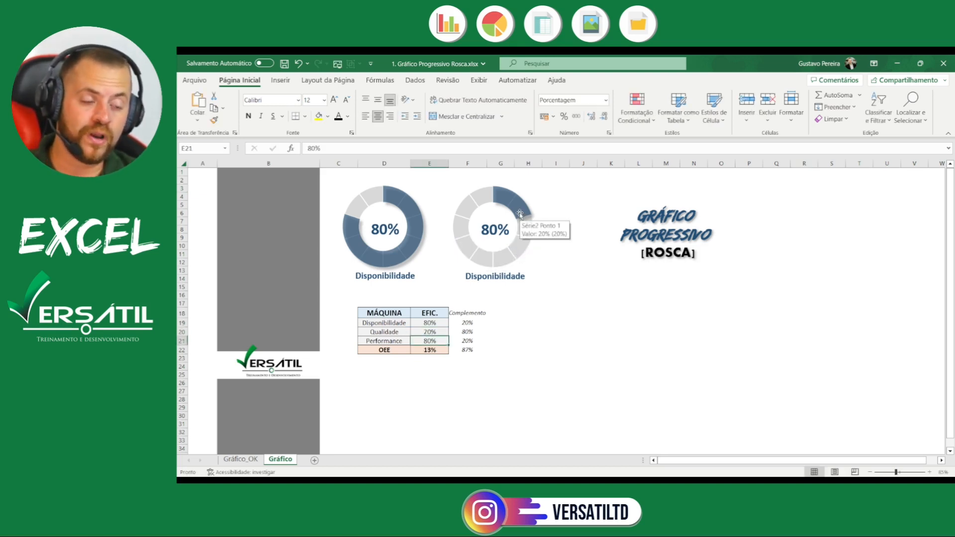
# Link the copied doughnut's central percentage text box to the Qualidade value with =$E$20
pyautogui.click(494, 232)
pyautogui.click(494, 231)
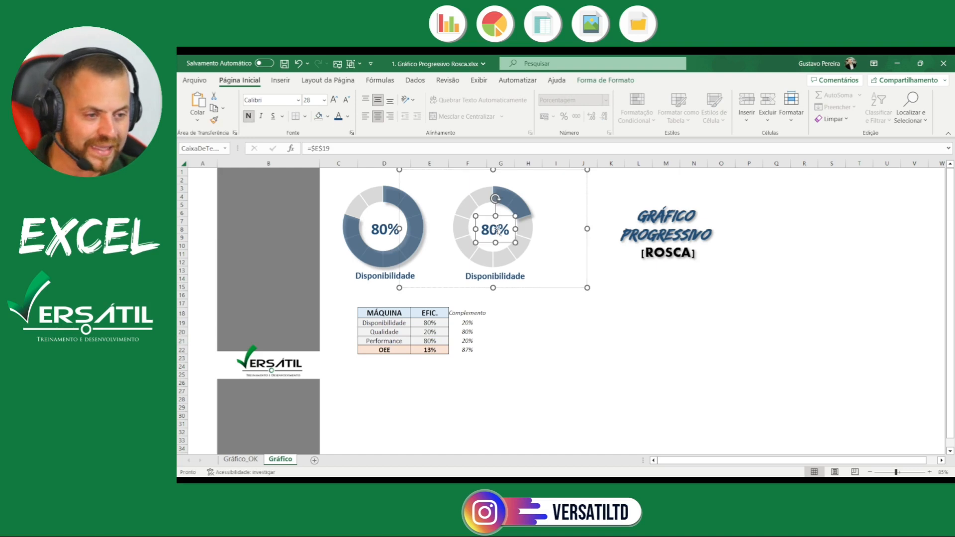
pyautogui.click(336, 149)
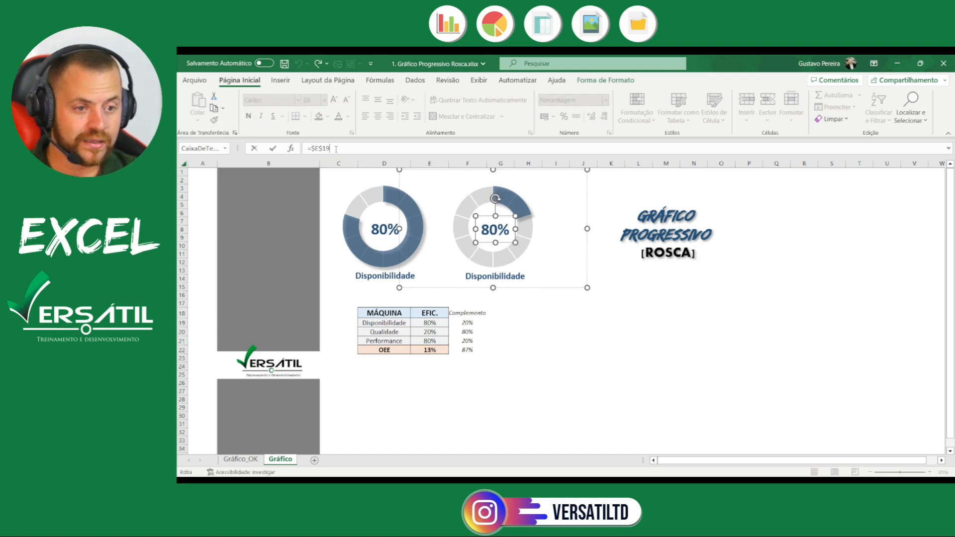
pyautogui.press('BackSpace')
pyautogui.press('BackSpace')
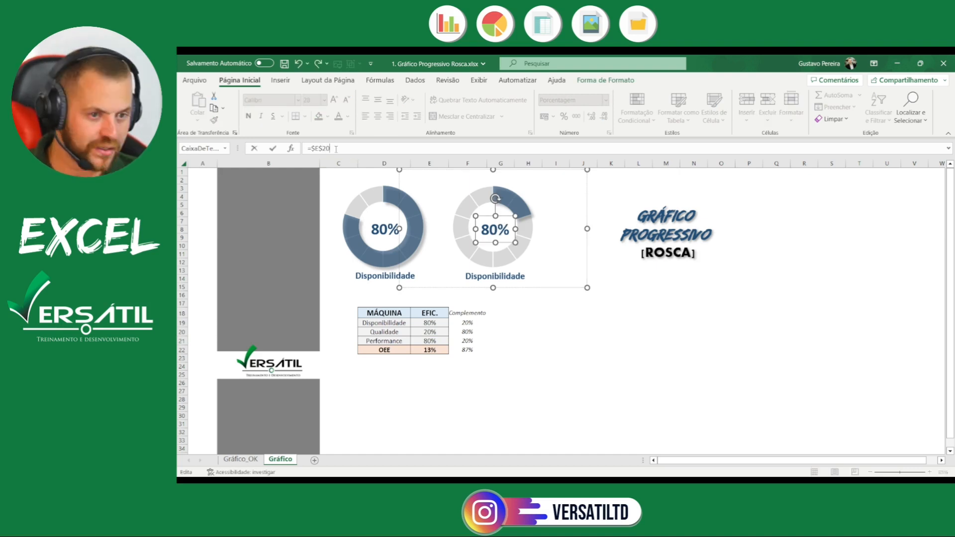
pyautogui.press('Return')
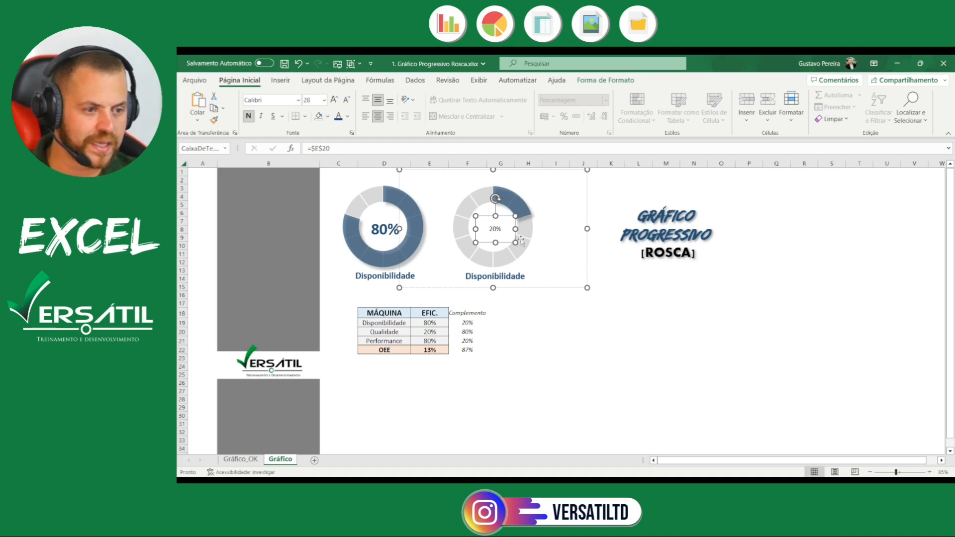
# Link the label text box below the copied doughnut to the Qualidade name with =$D$20
pyautogui.click(515, 278)
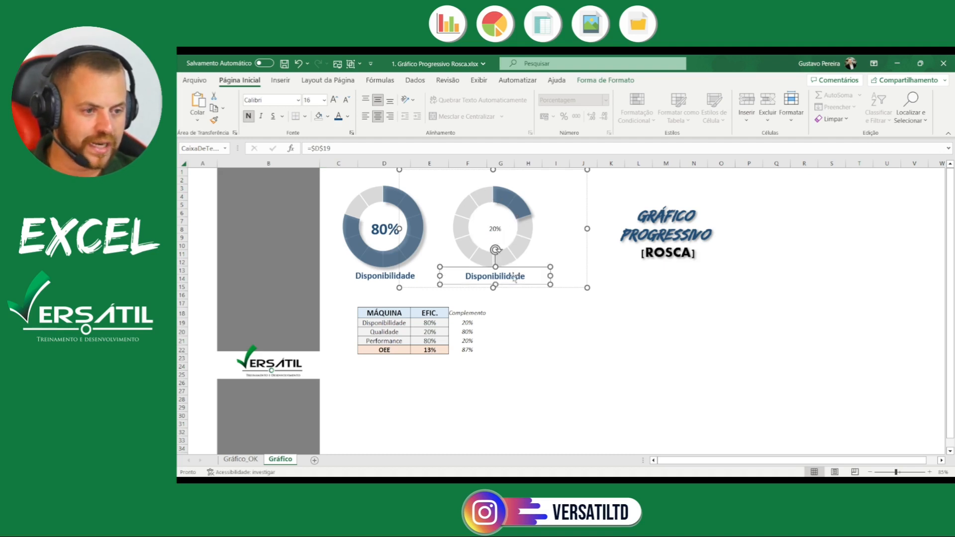
pyautogui.click(342, 149)
pyautogui.press('BackSpace')
pyautogui.write('20')
pyautogui.press('Return')
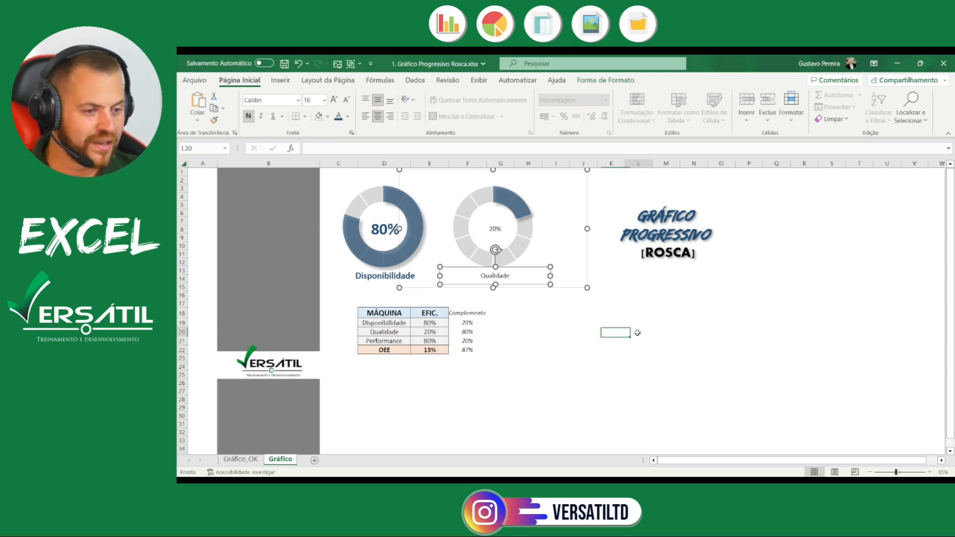
pyautogui.click(638, 332)
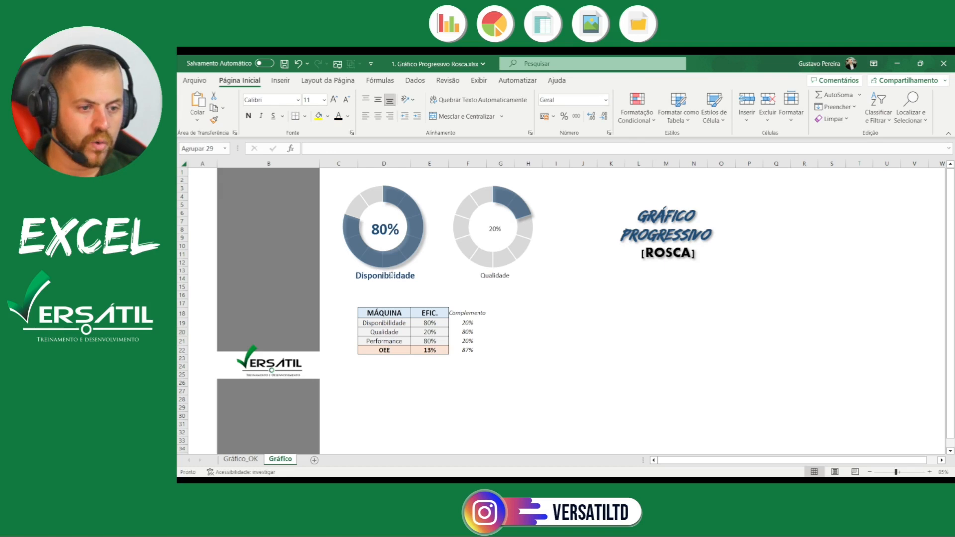
# Copy the Disponibilidade label's text formatting onto the Qualidade chart group with Format Painter
pyautogui.click(393, 276)
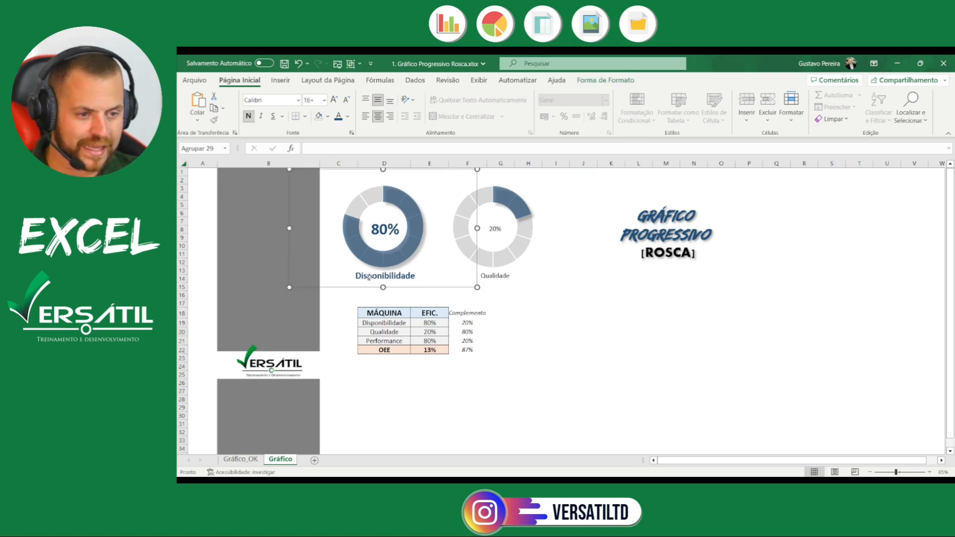
pyautogui.click(371, 279)
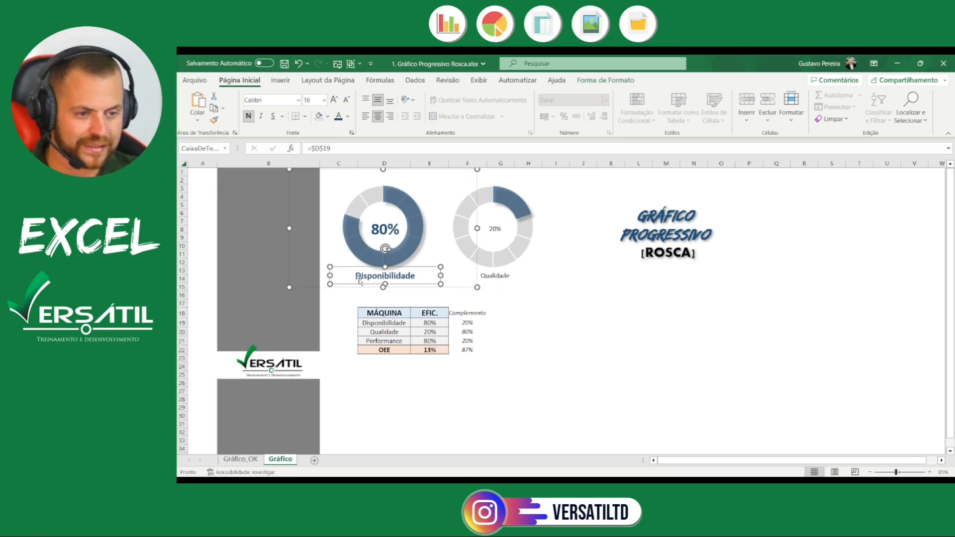
pyautogui.click(214, 122)
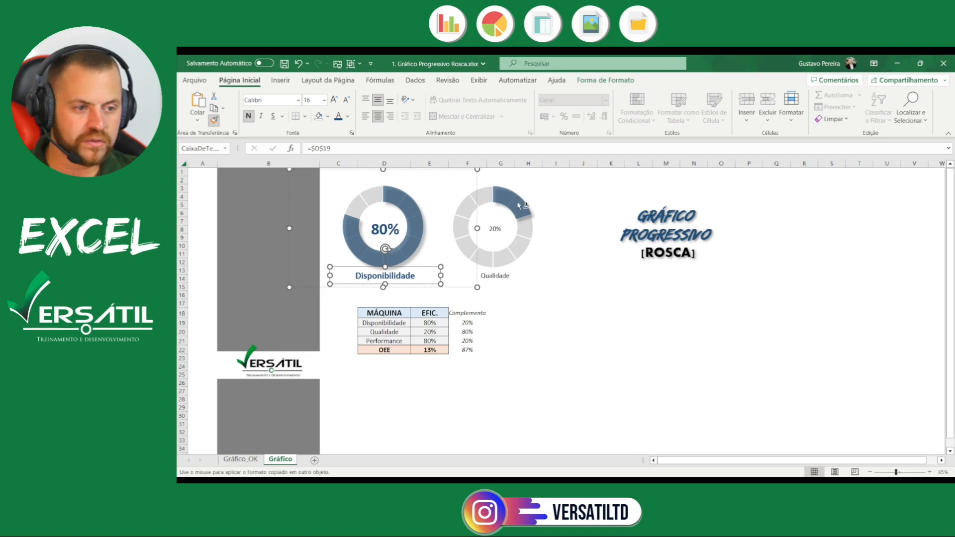
pyautogui.click(497, 232)
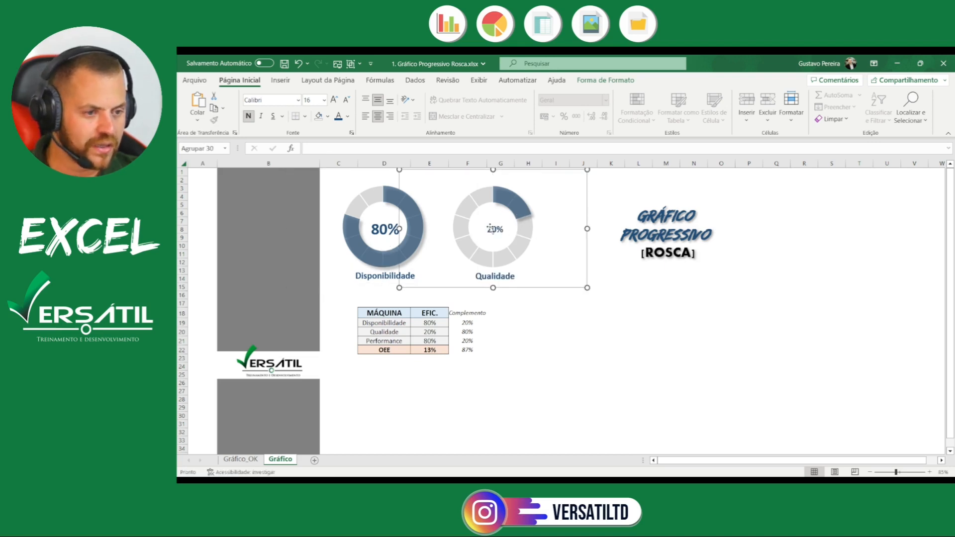
# Copy the formatting of the Disponibilidade chart's central percentage onto the Qualidade chart group with Format Painter
pyautogui.press('Escape')
pyautogui.click(473, 283)
pyautogui.click(391, 218)
pyautogui.click(214, 121)
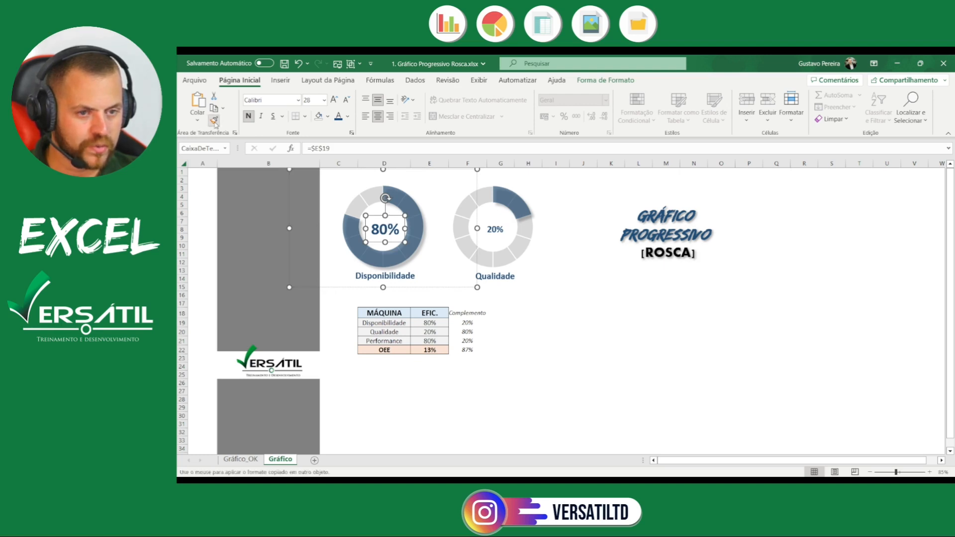
pyautogui.click(502, 235)
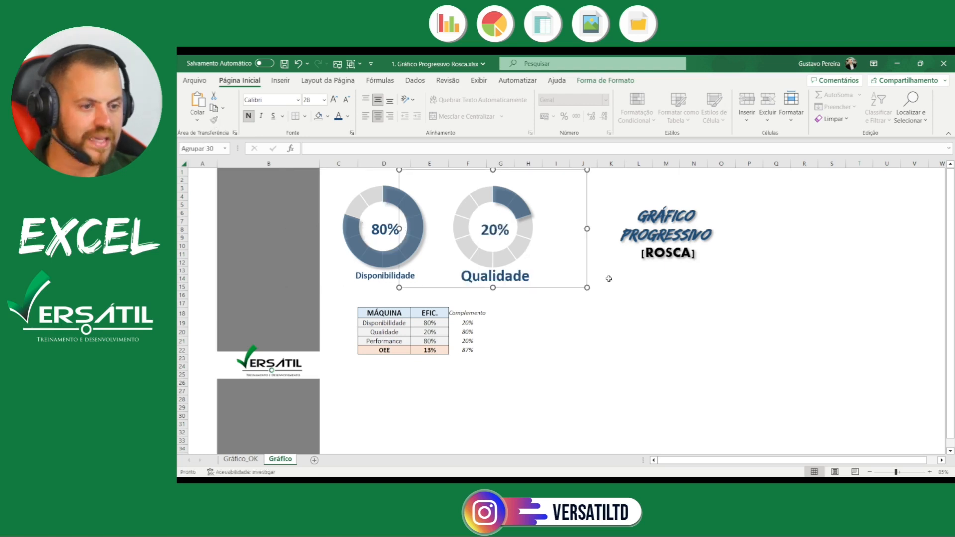
pyautogui.click(687, 311)
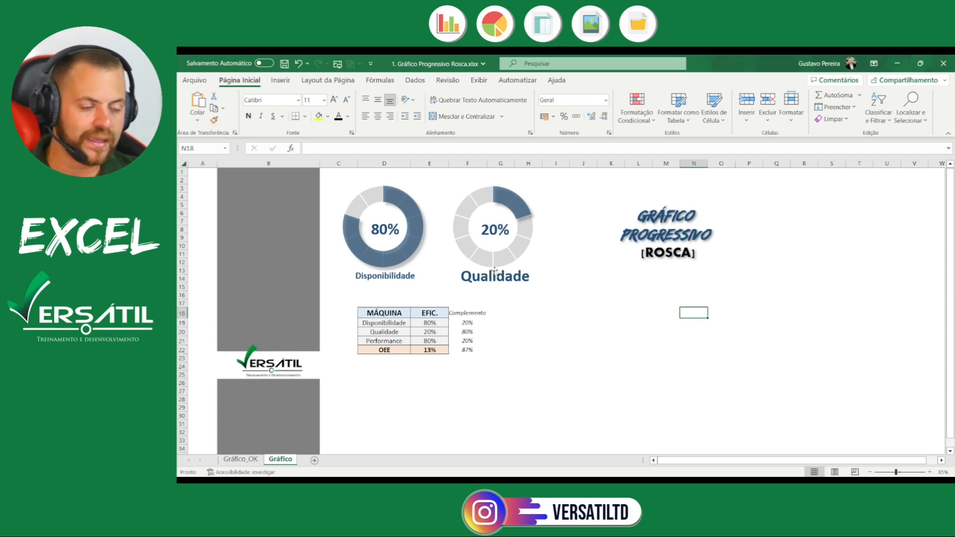
# Reduce the Qualidade label's font size to 20
pyautogui.click(513, 279)
pyautogui.click(514, 280)
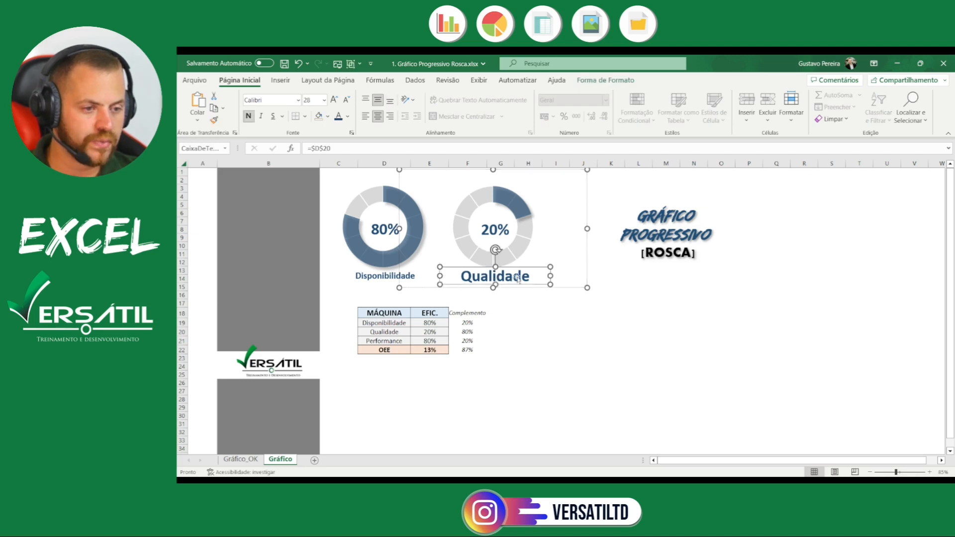
pyautogui.click(347, 102)
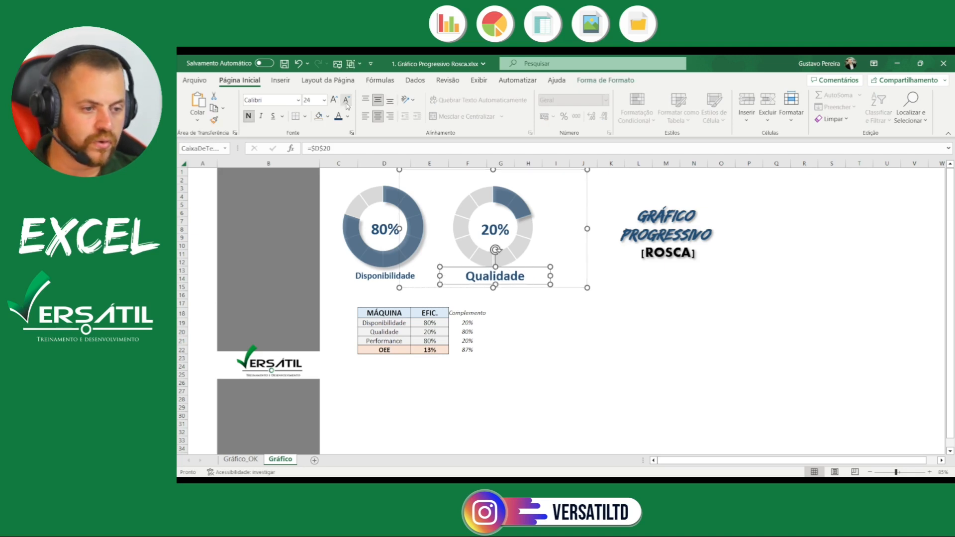
pyautogui.click(347, 102)
pyautogui.click(697, 277)
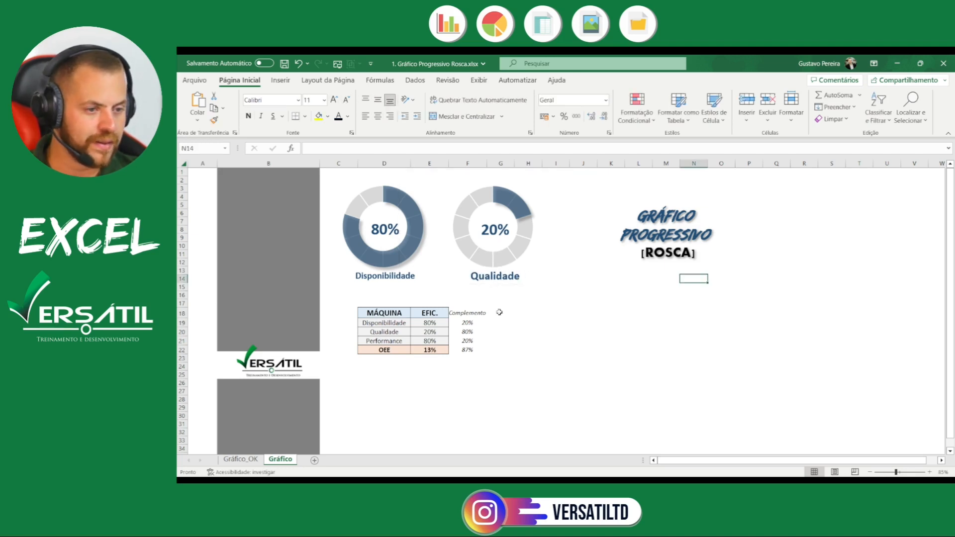
# Set the Qualidade efficiency in cell E20 to 70%
pyautogui.click(431, 331)
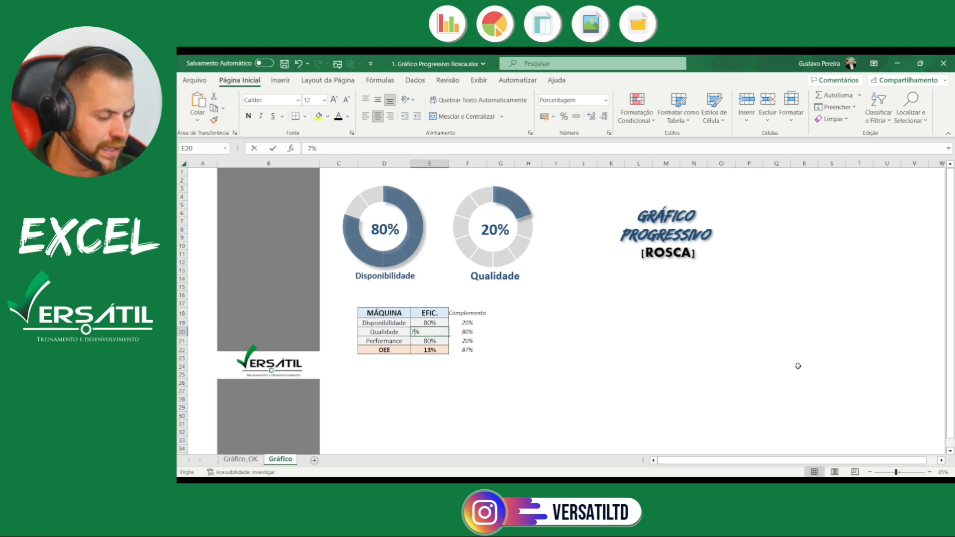
pyautogui.write('70')
pyautogui.press('Return')
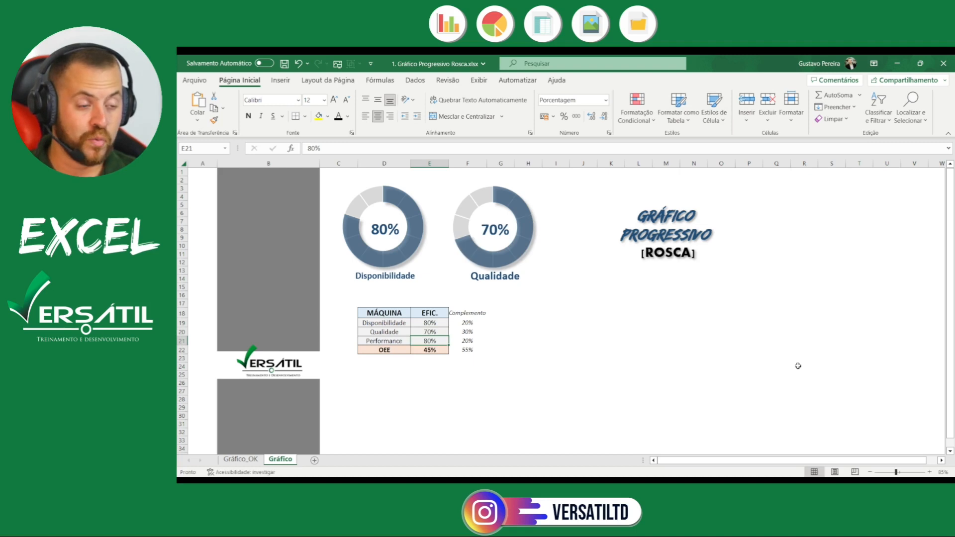
# Shift the Qualidade chart group slightly up and left, and recolour its progress ring with a lighter theme blue
pyautogui.click(490, 206)
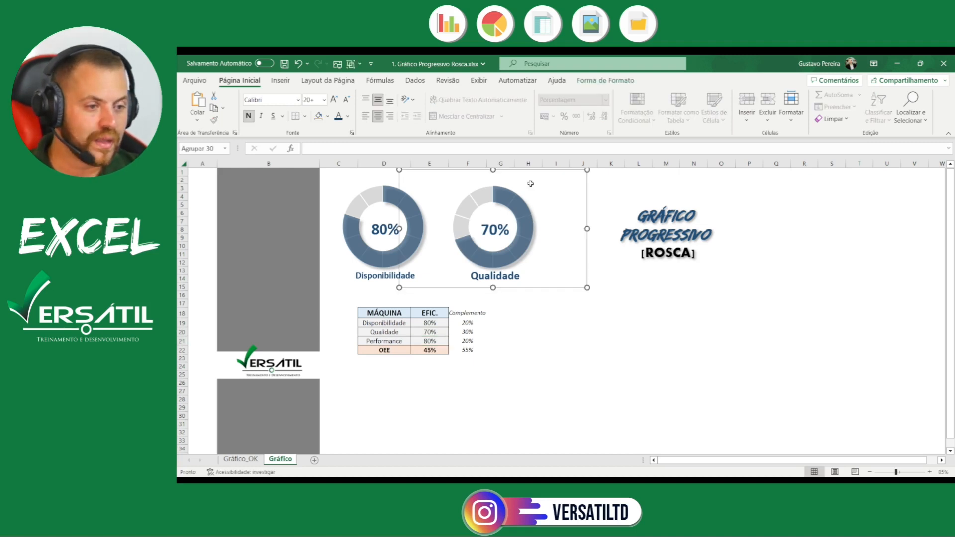
pyautogui.moveTo(554, 286); pyautogui.dragTo(550, 275)
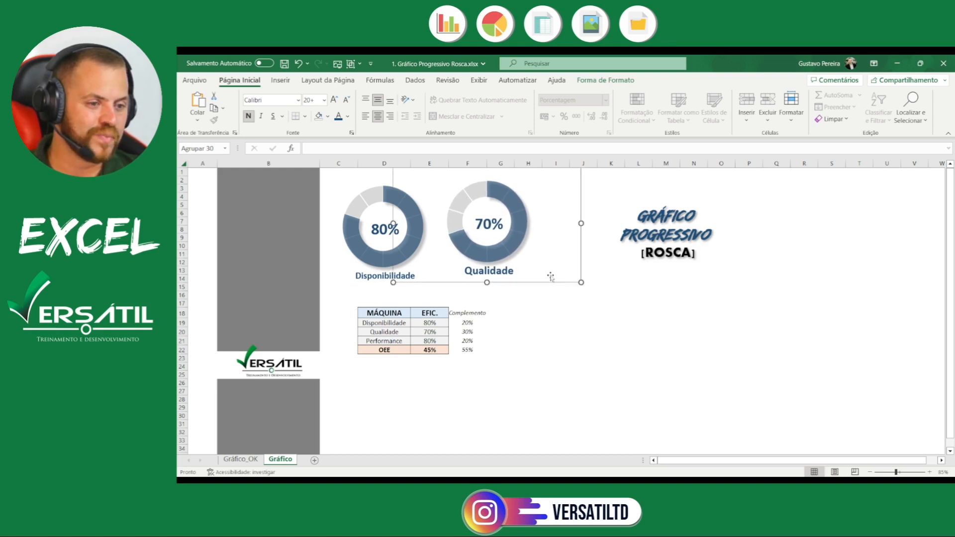
pyautogui.click(515, 200)
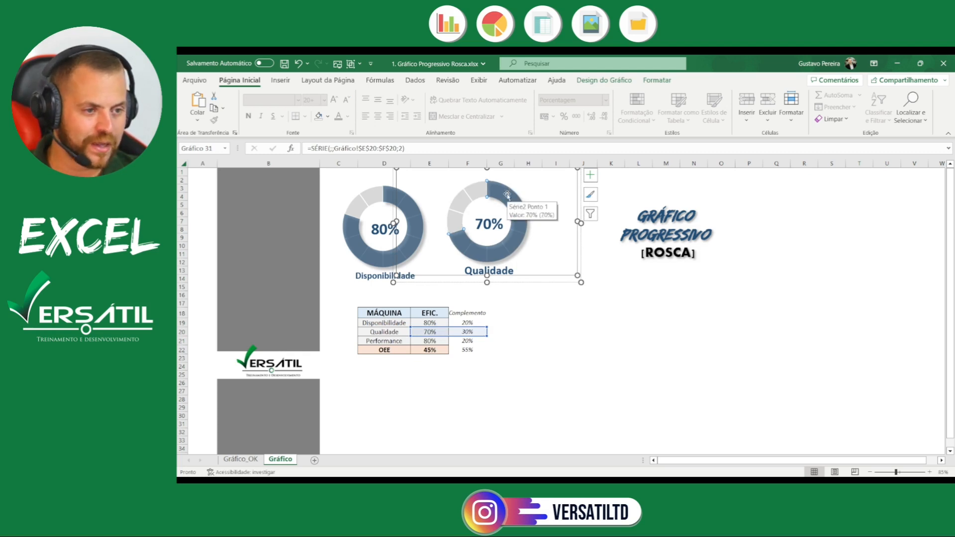
pyautogui.rightClick(507, 197)
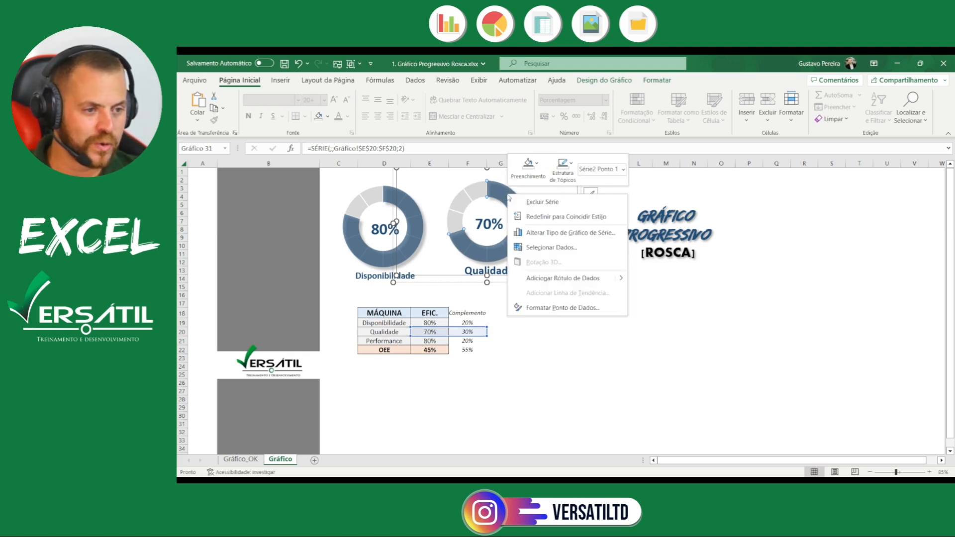
pyautogui.click(584, 308)
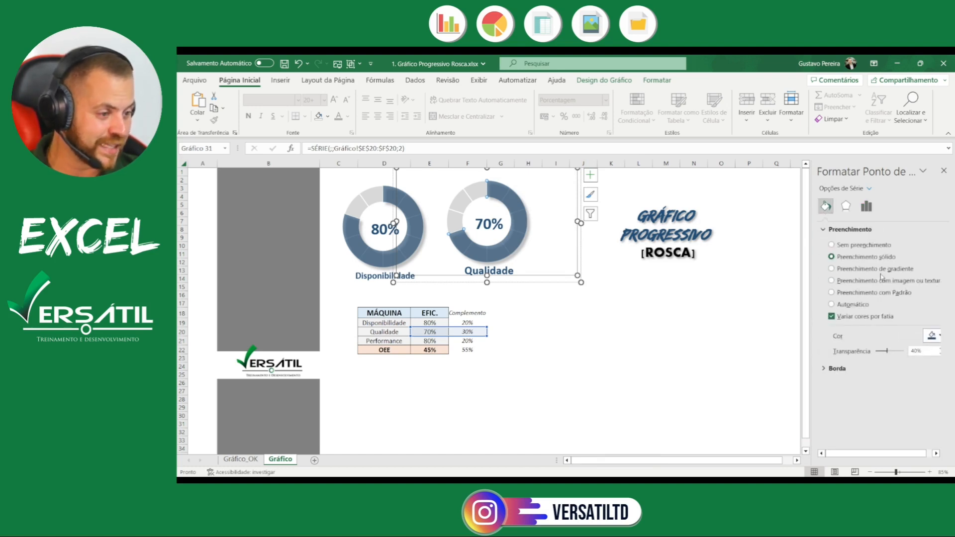
pyautogui.click(936, 337)
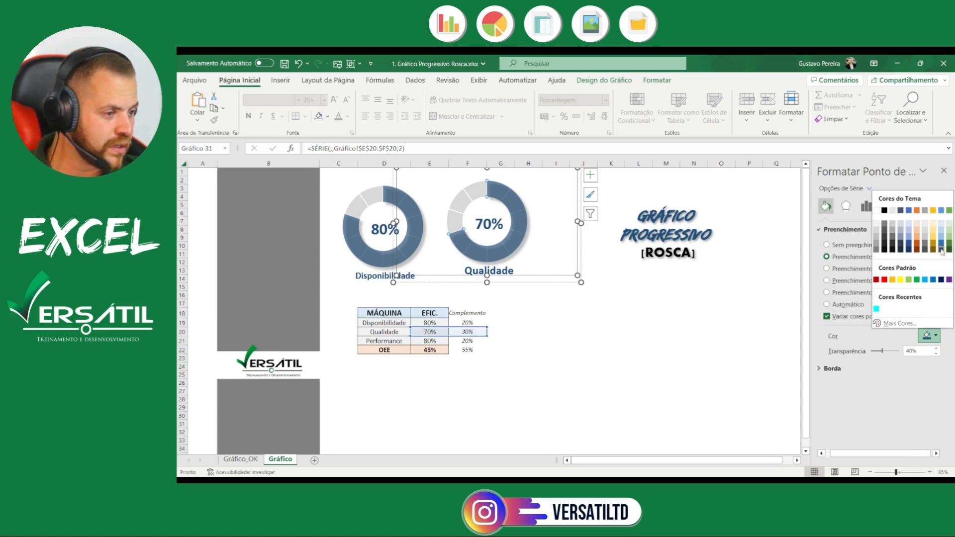
pyautogui.click(746, 318)
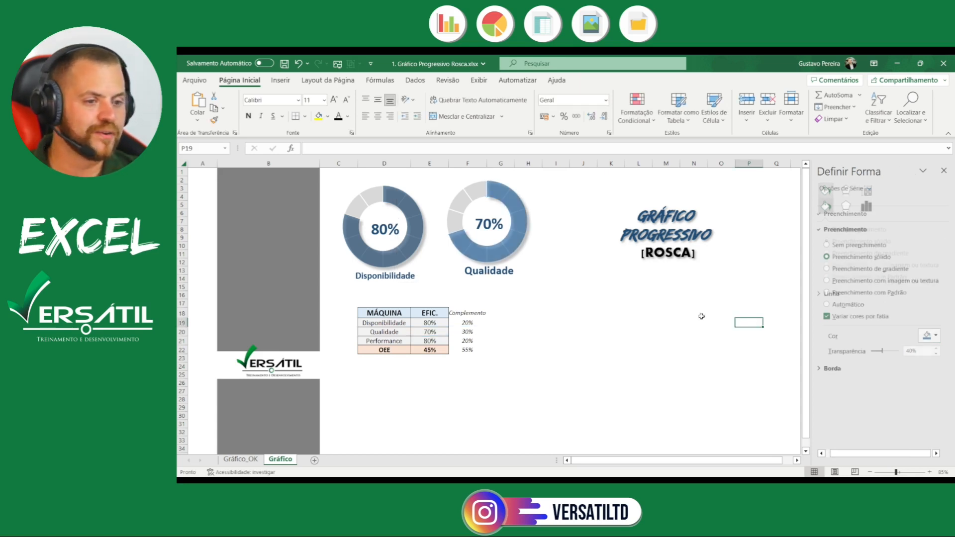
# Duplicate the Qualidade chart group and place the copy to its right in the same row
pyautogui.click(517, 232)
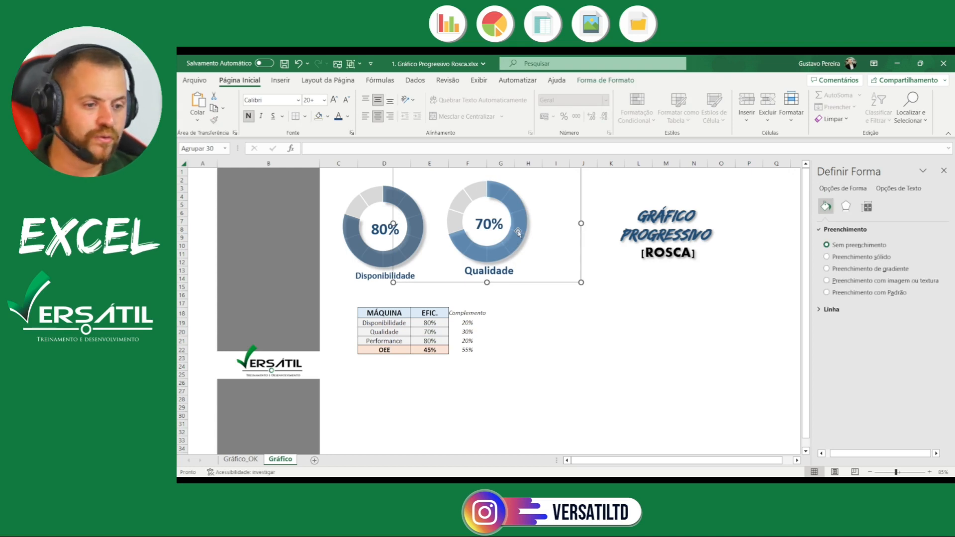
pyautogui.hotkey('ctrl', 'd')
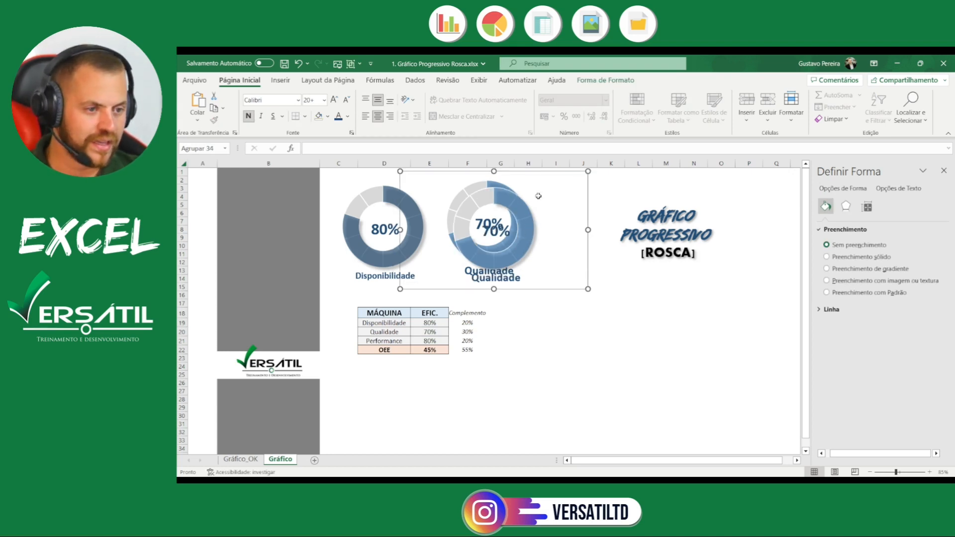
pyautogui.moveTo(547, 291); pyautogui.dragTo(637, 281)
# Move the GRÁFICO PROGRESSIVO [ROSCA] title further right to clear space beside the third doughnut
pyautogui.click(706, 205)
pyautogui.moveTo(707, 202); pyautogui.dragTo(726, 202)
pyautogui.hotkey('ctrl', 'z')
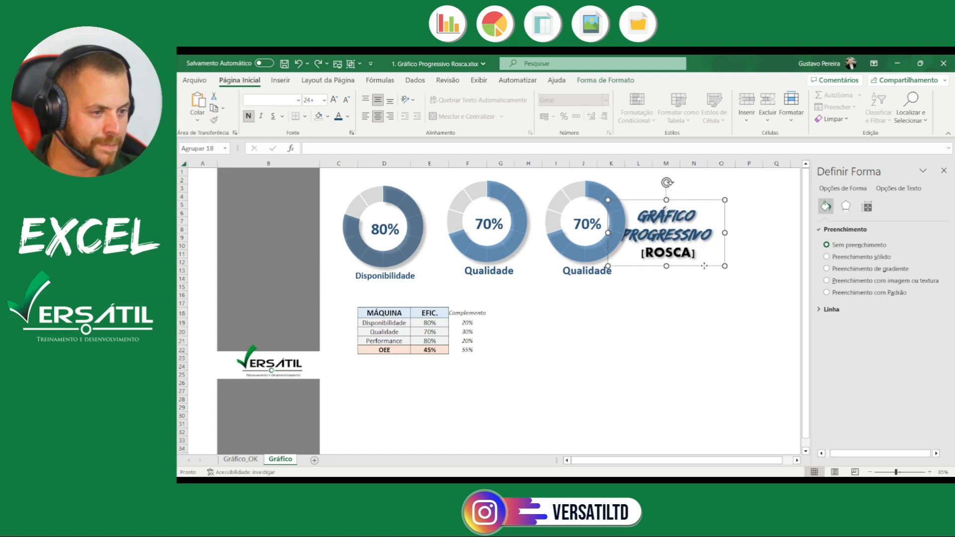
pyautogui.hotkey('ctrl', 'y')
# Move the third doughnut's progress series data range to the Performance row, E21:F21
pyautogui.click(618, 229)
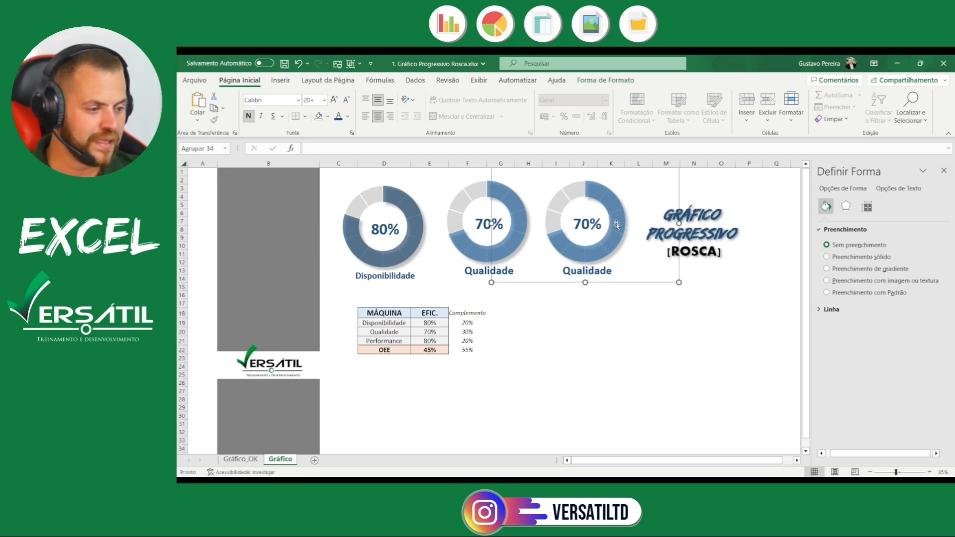
pyautogui.click(612, 213)
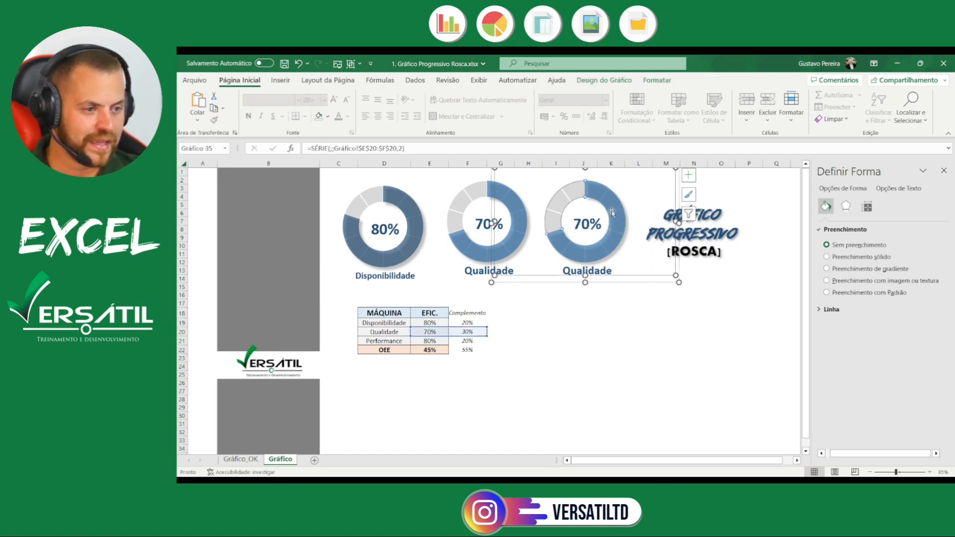
pyautogui.moveTo(470, 341); pyautogui.dragTo(468, 341)
pyautogui.click(618, 365)
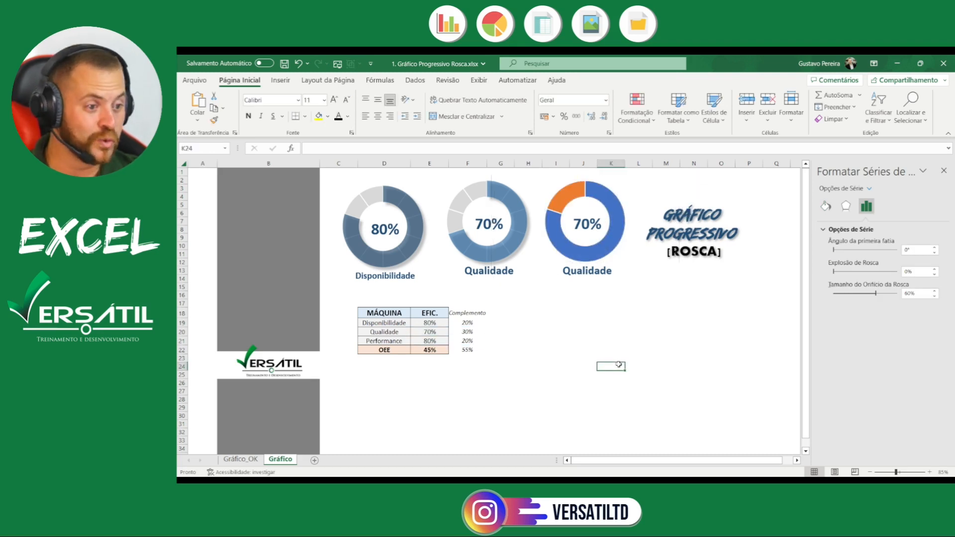
# Apply the saved "Gráfico aula" template to the third doughnut chart as its chart type
pyautogui.click(575, 201)
pyautogui.click(576, 195)
pyautogui.click(576, 195)
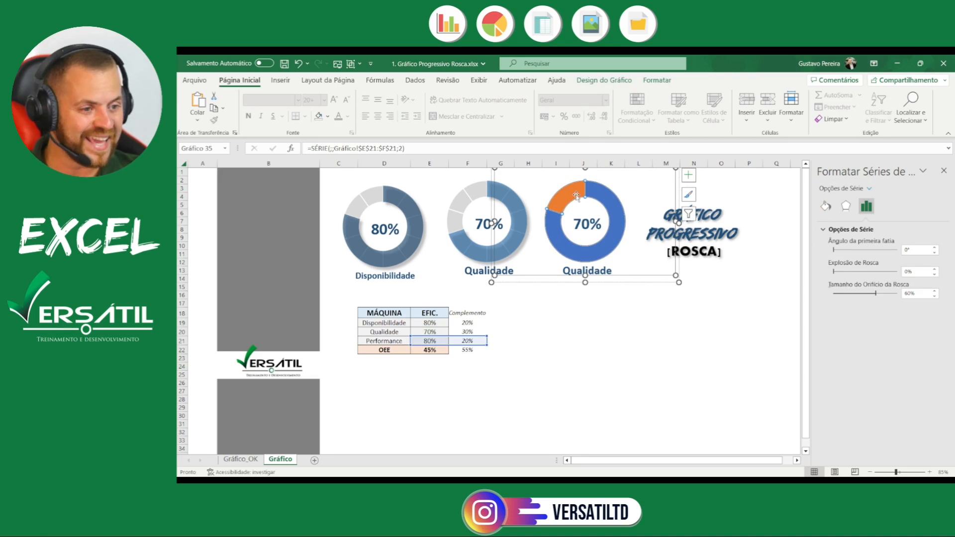
pyautogui.rightClick(576, 195)
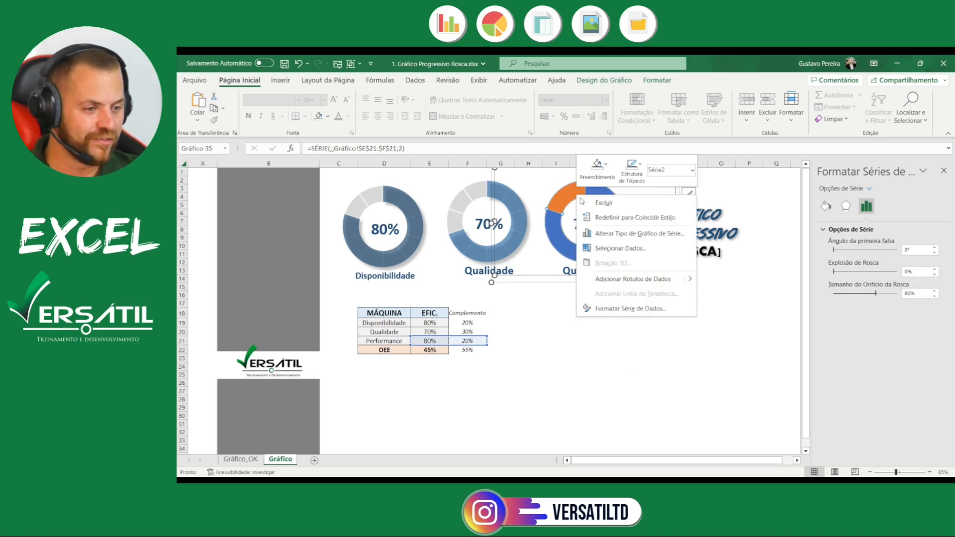
pyautogui.click(617, 233)
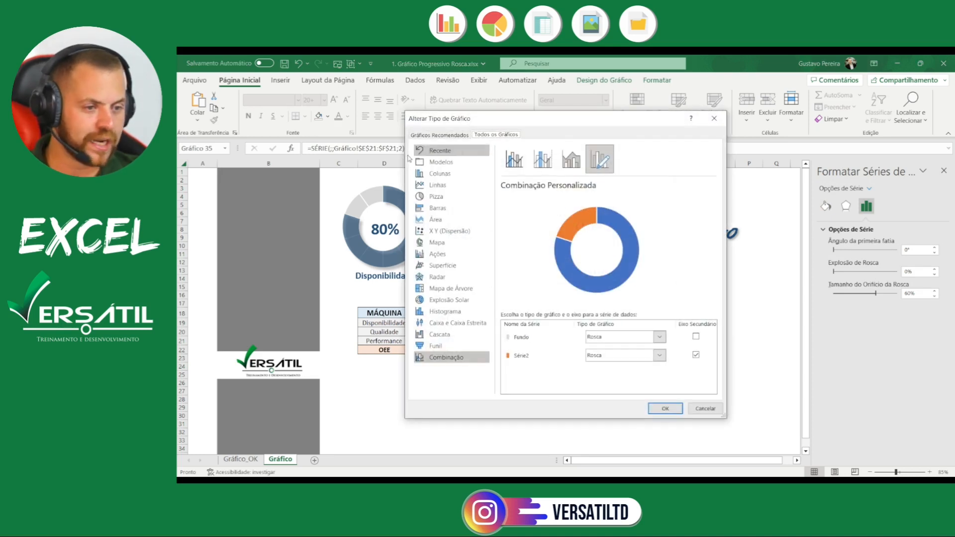
pyautogui.click(448, 164)
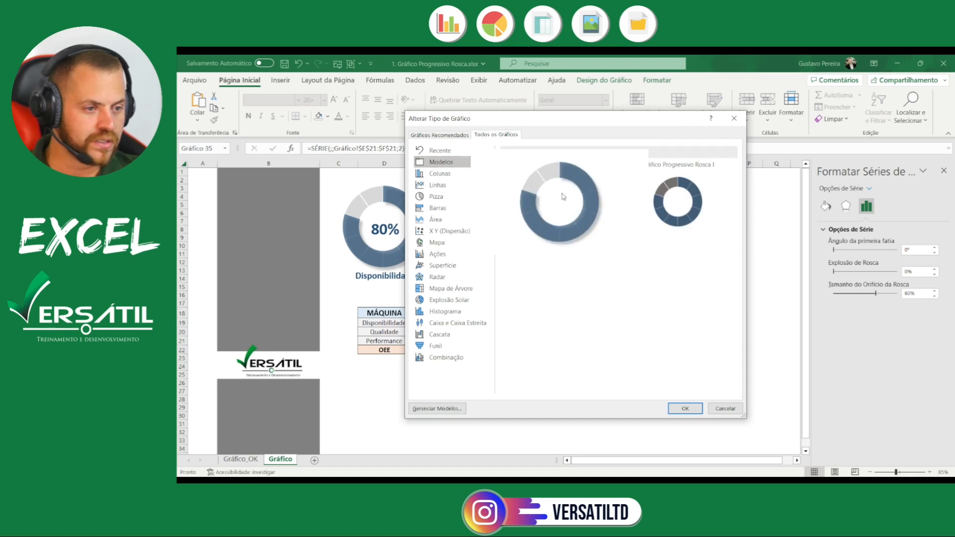
pyautogui.doubleClick(542, 175)
pyautogui.click(672, 367)
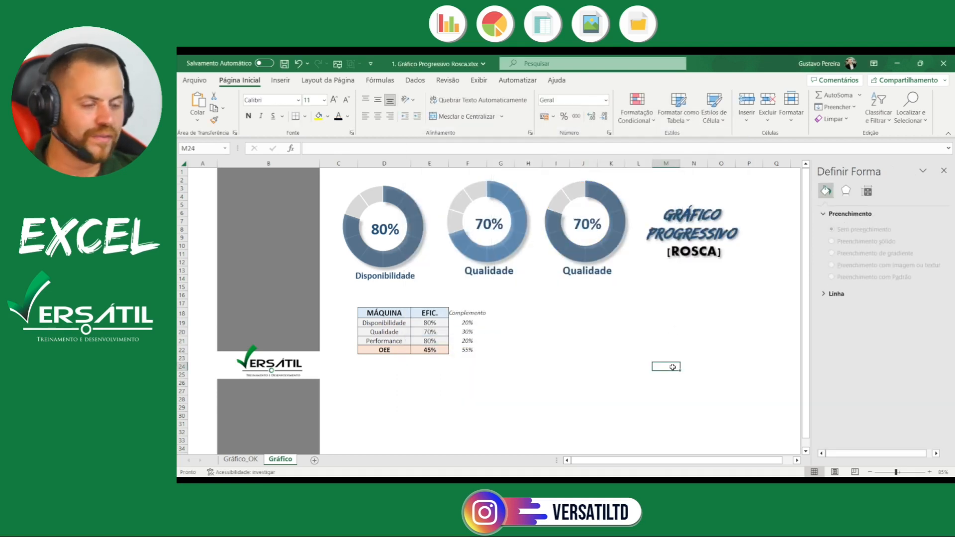
# Link the third doughnut's central percentage text box to the Performance value with =$E$21
pyautogui.click(590, 225)
pyautogui.click(590, 225)
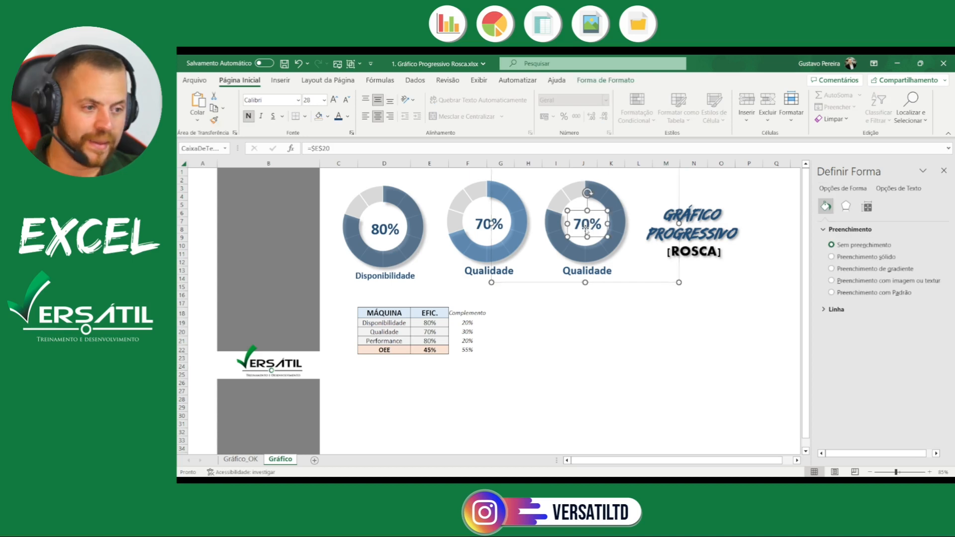
pyautogui.click(335, 148)
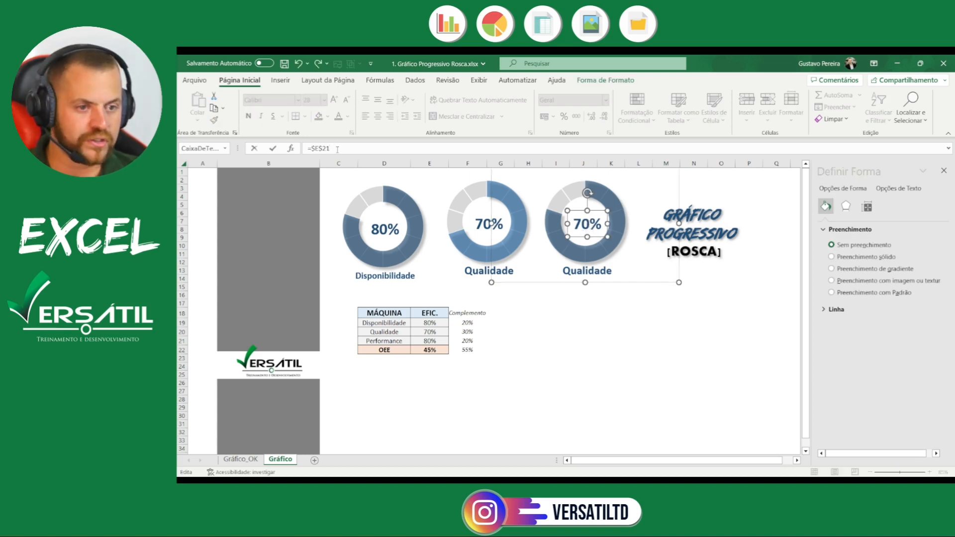
pyautogui.press('Return')
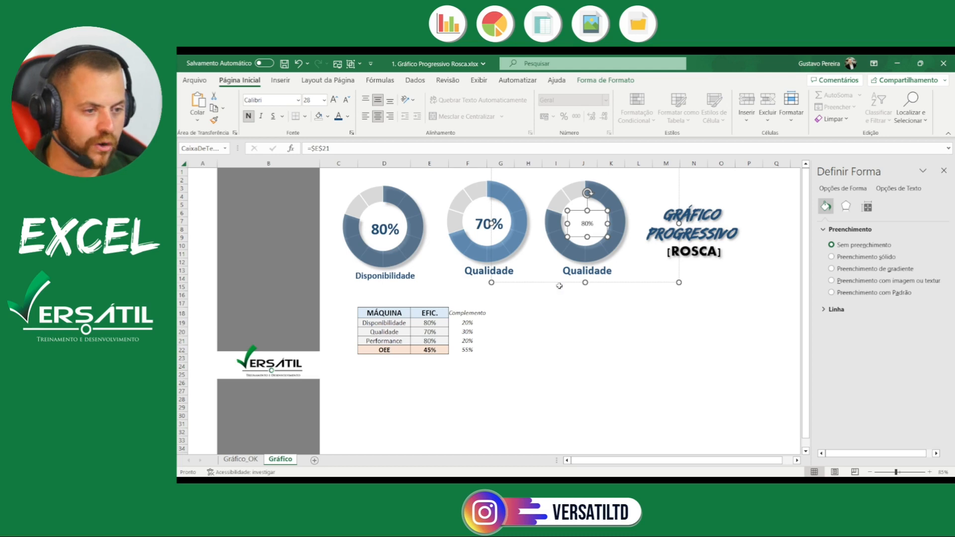
# Link the label text box below the third doughnut to the Performance name with =$D$21
pyautogui.click(600, 271)
pyautogui.click(366, 147)
pyautogui.press('Return')
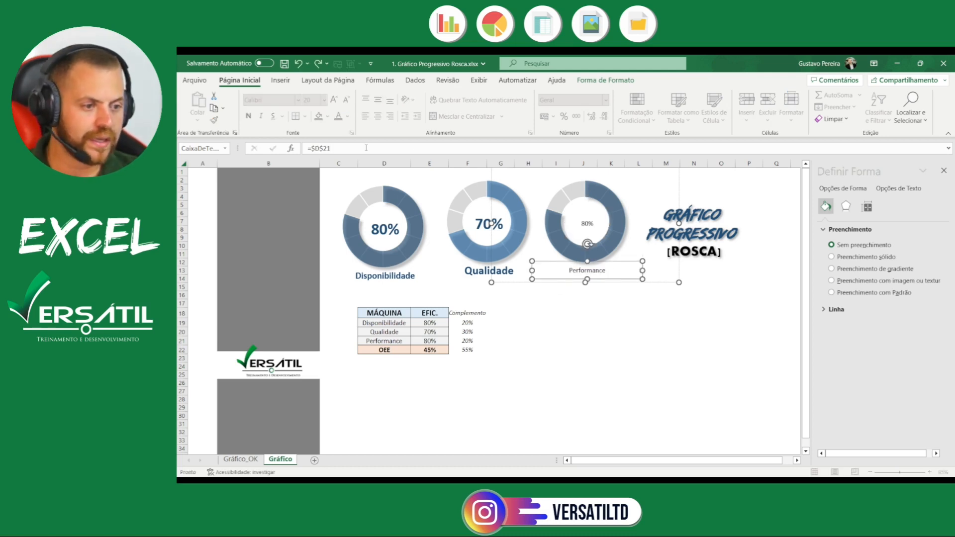
pyautogui.click(577, 348)
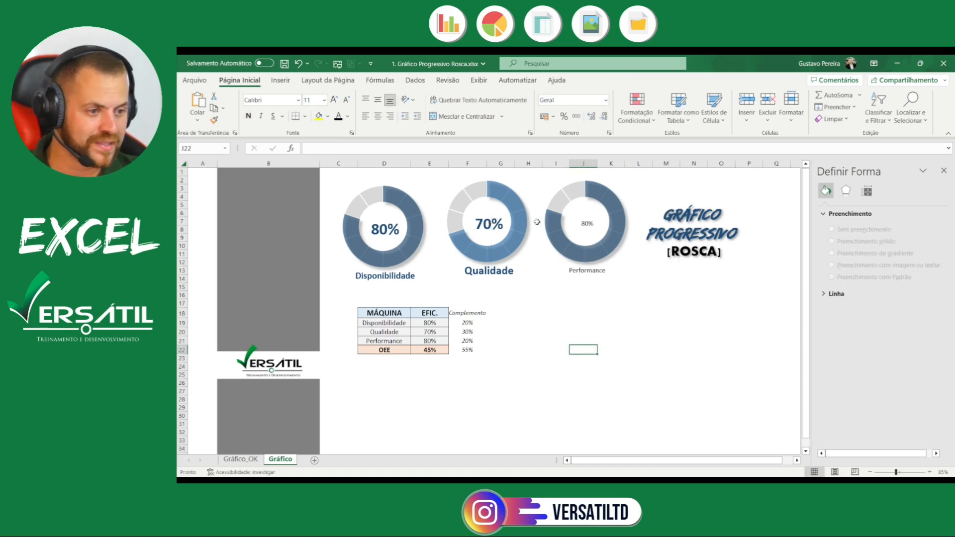
# Copy the formatting of the second doughnut's percentage text box onto the third doughnut's percentage and Performance label with Format Painter
pyautogui.click(488, 226)
pyautogui.click(489, 222)
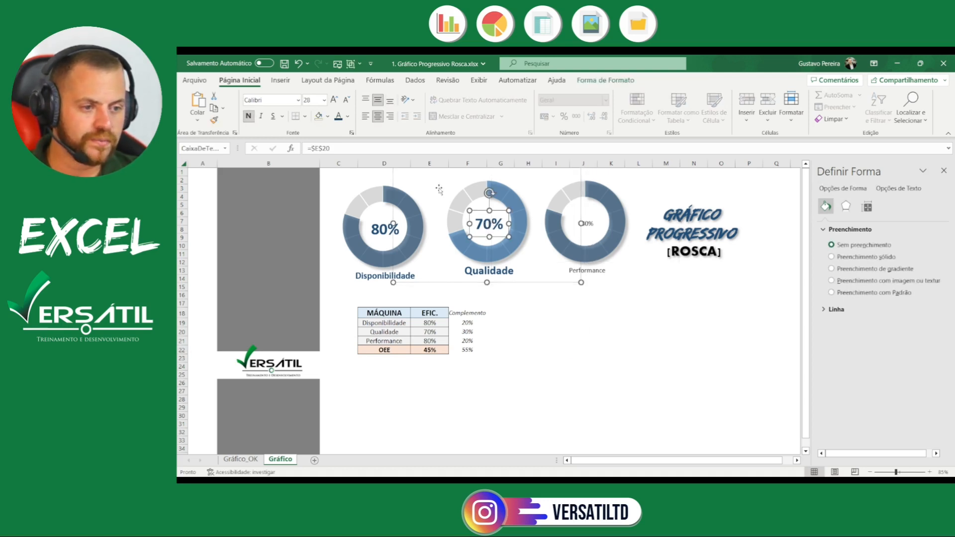
pyautogui.click(213, 120)
pyautogui.press('Escape')
pyautogui.press('Escape')
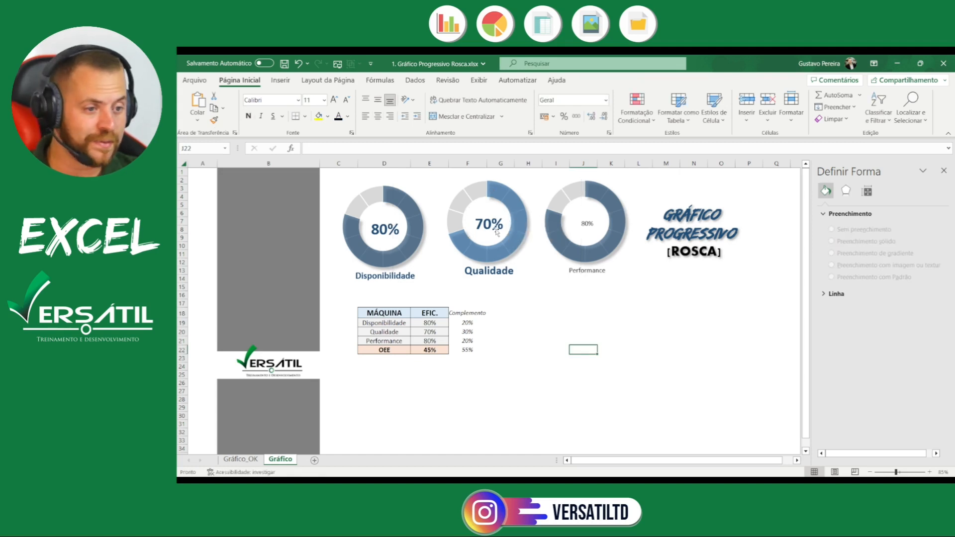
pyautogui.click(495, 224)
pyautogui.click(477, 226)
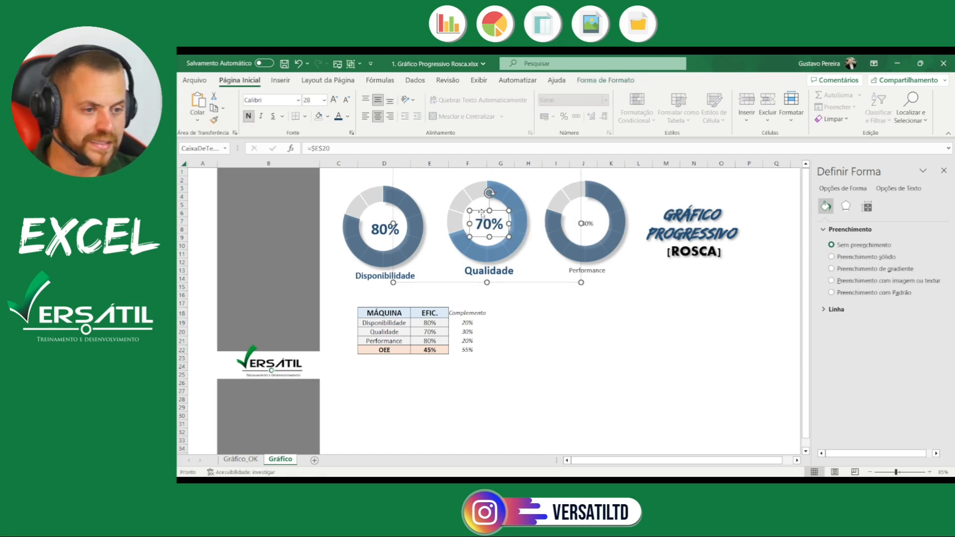
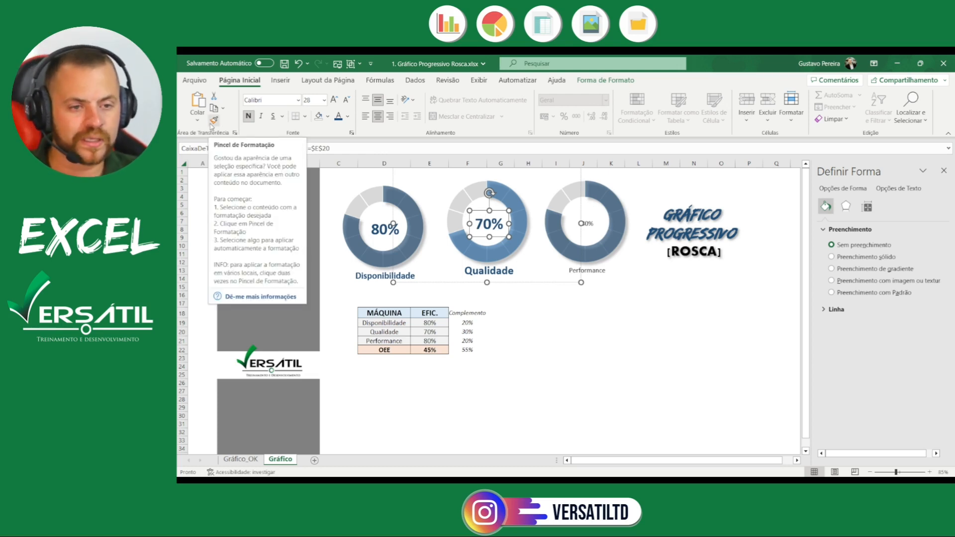
pyautogui.click(212, 122)
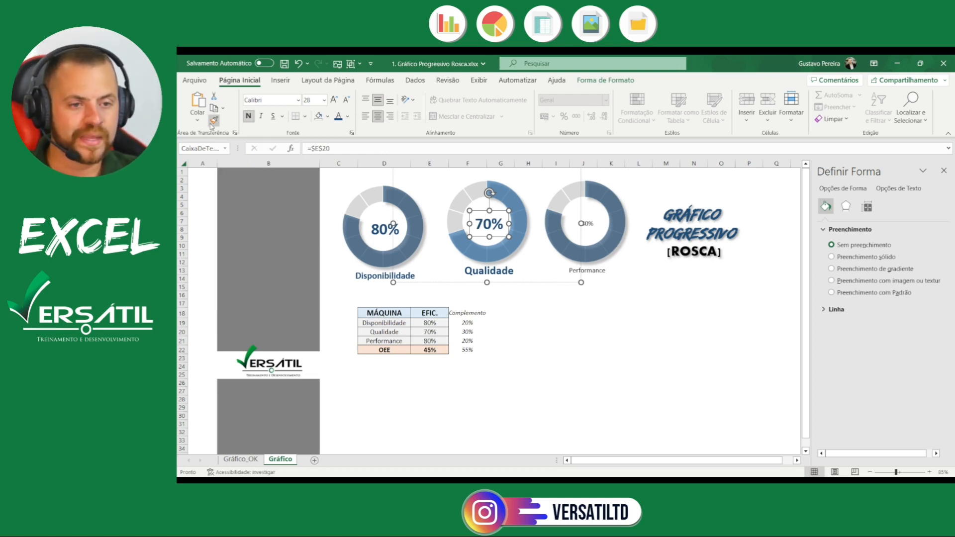
pyautogui.click(589, 227)
pyautogui.click(621, 274)
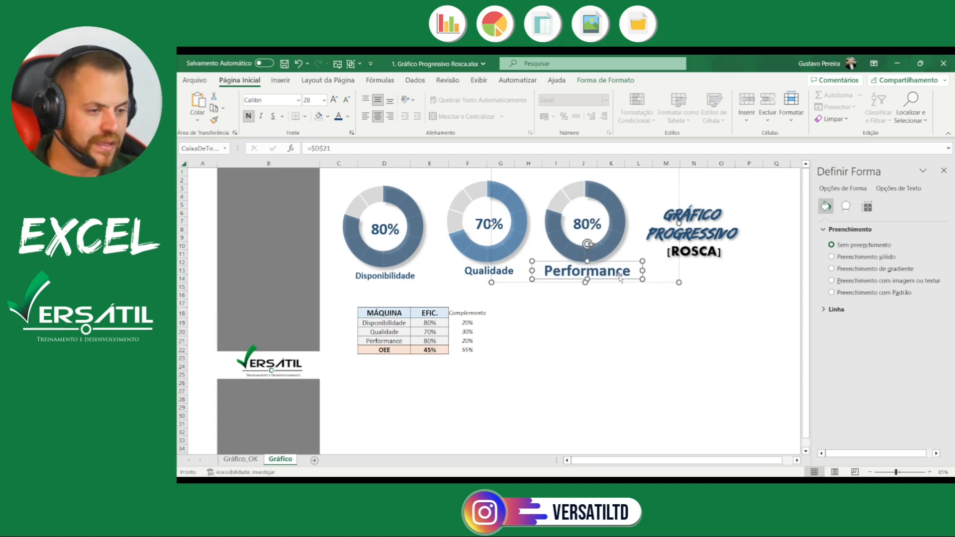
# Reduce the font size of the third doughnut's Performance label to 20
pyautogui.click(347, 102)
pyautogui.click(346, 102)
pyautogui.click(347, 102)
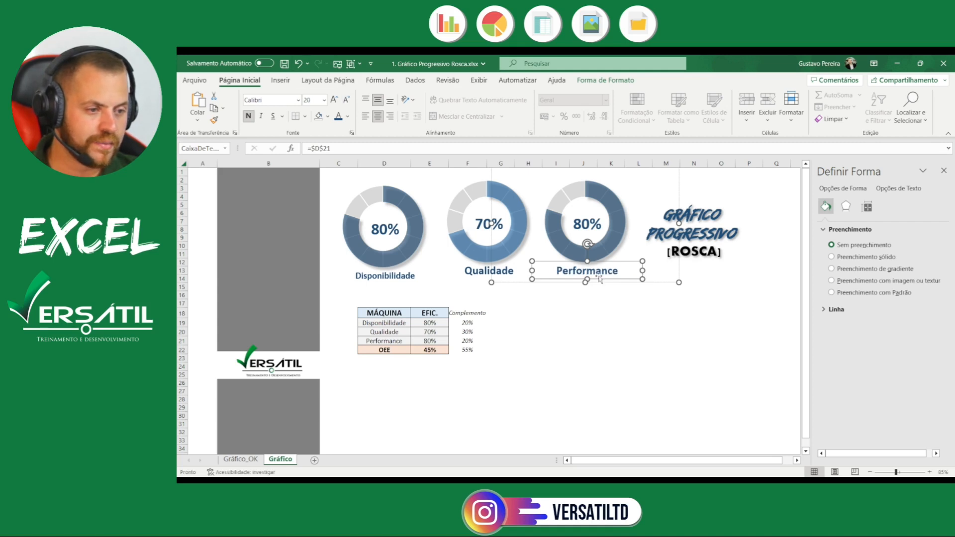
pyautogui.click(629, 334)
# Set the Performance efficiency in cell E21 to 20%
pyautogui.click(438, 340)
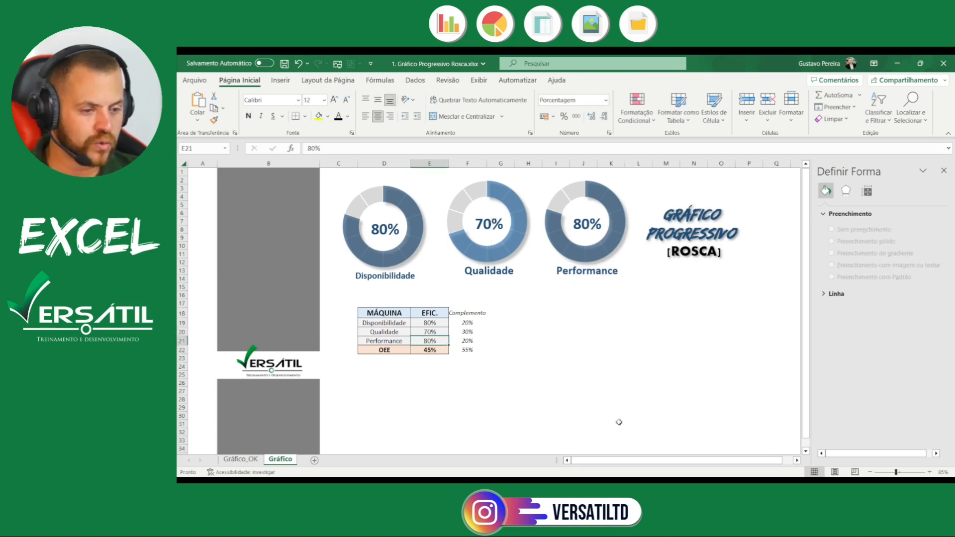
pyautogui.write('20')
pyautogui.press('Return')
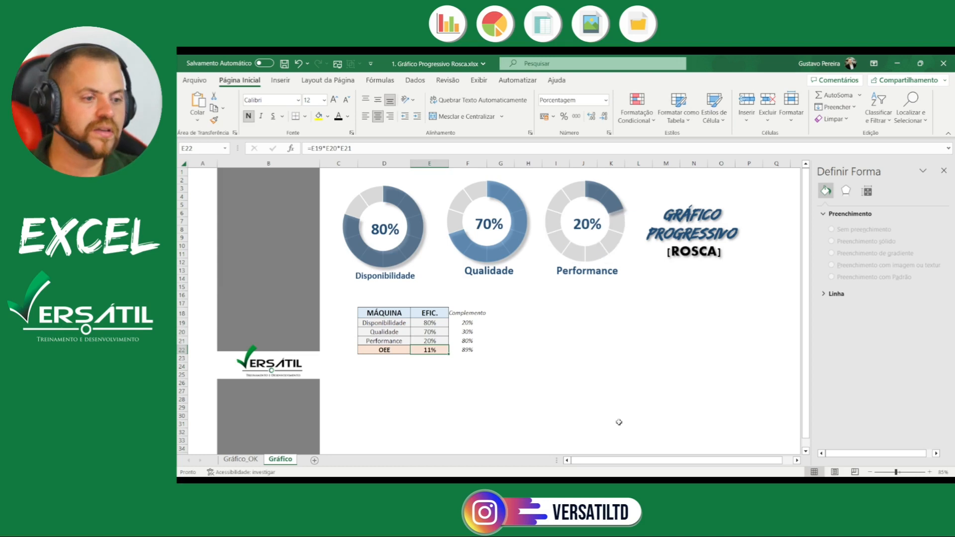
# Fill the progress slice of the third doughnut with a lighter blue theme colour
pyautogui.click(604, 200)
pyautogui.click(605, 198)
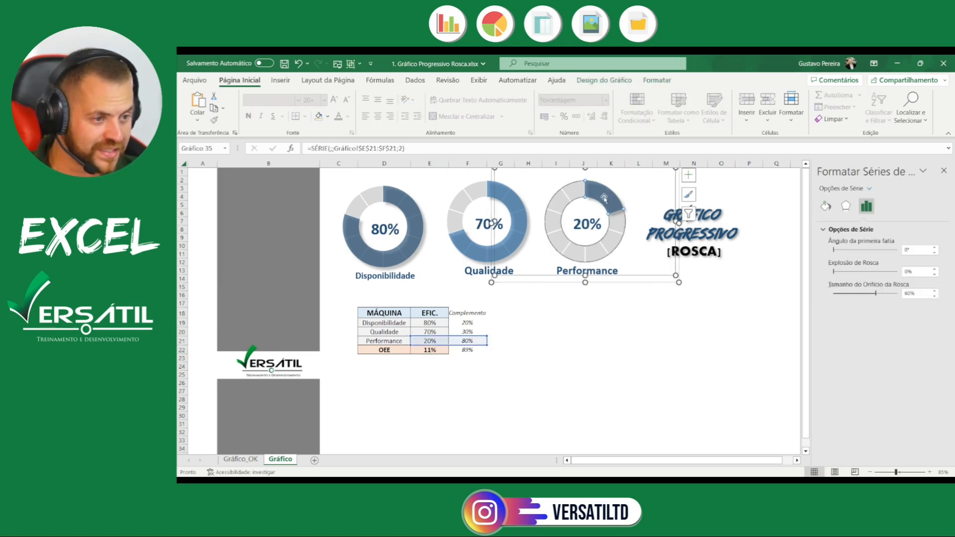
pyautogui.click(604, 197)
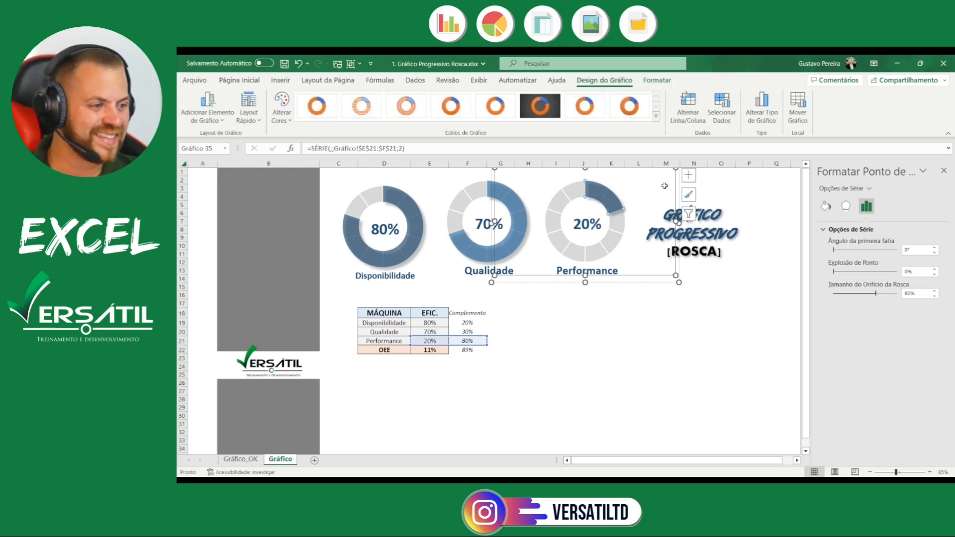
pyautogui.click(826, 206)
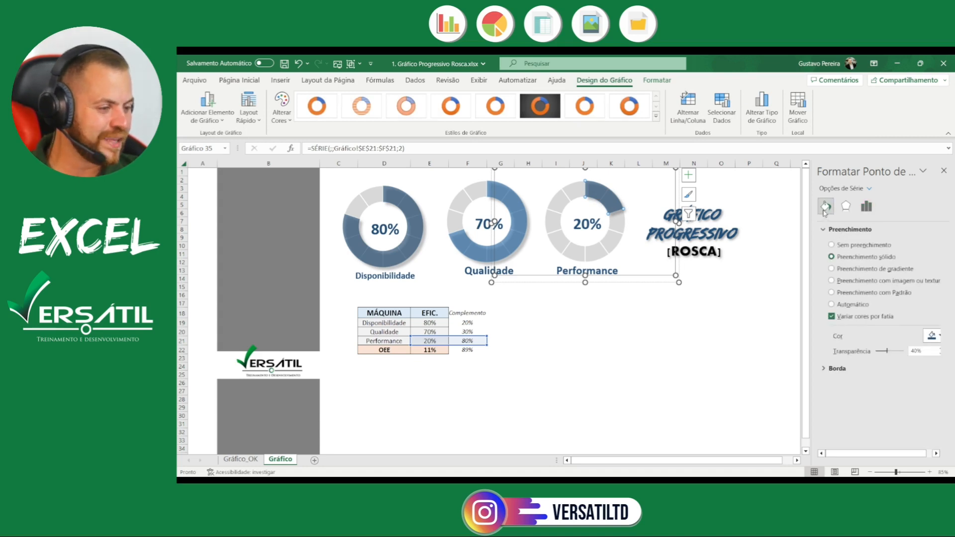
pyautogui.click(935, 339)
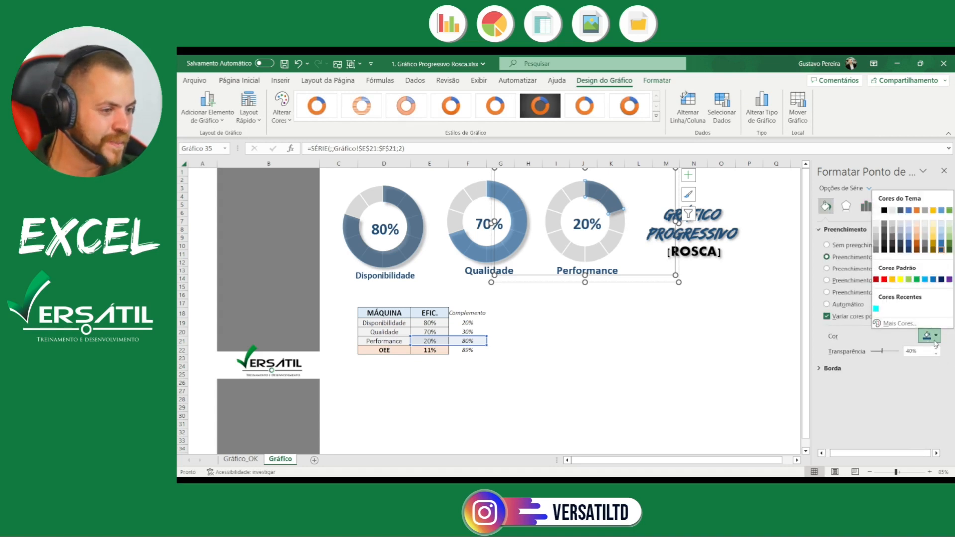
pyautogui.click(941, 244)
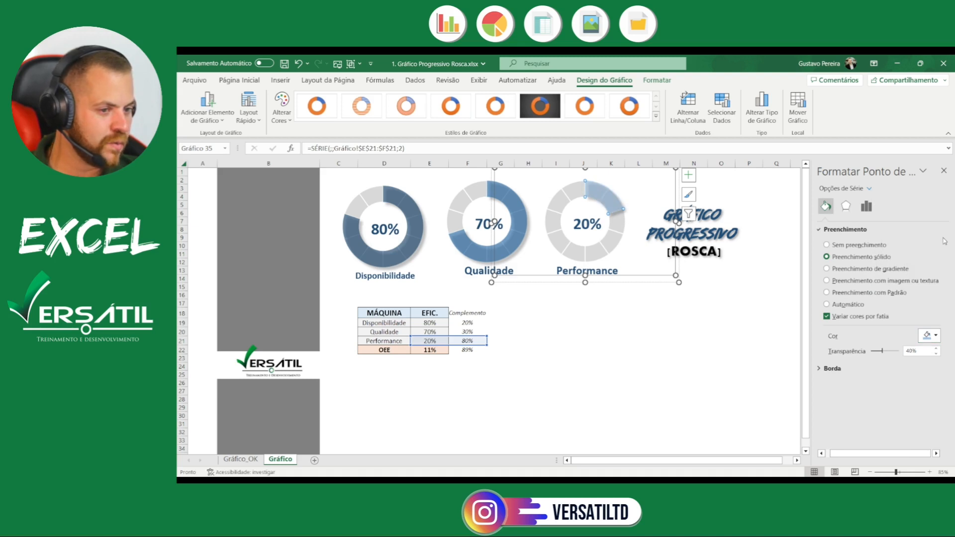
pyautogui.click(648, 356)
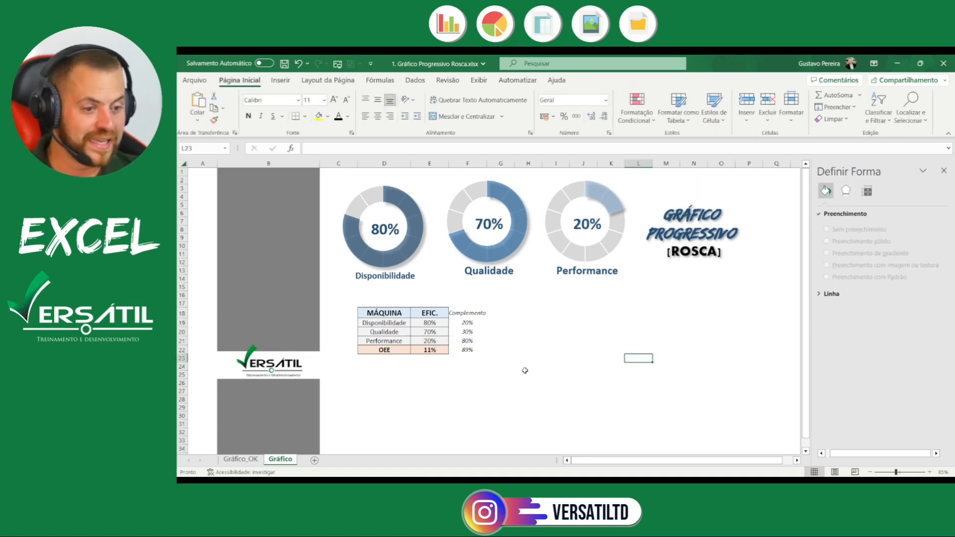
# Set the Performance efficiency in cell E21 to 100%
pyautogui.click(439, 330)
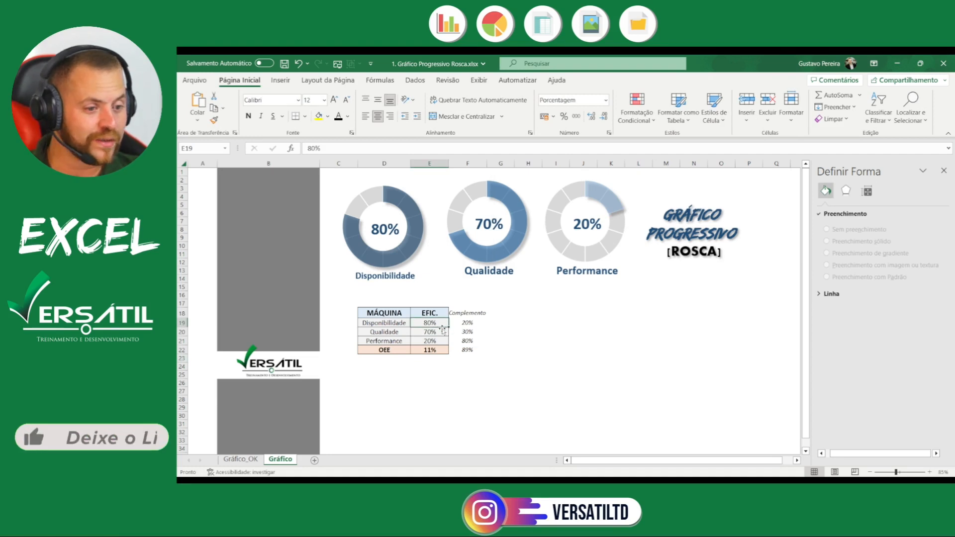
pyautogui.click(436, 341)
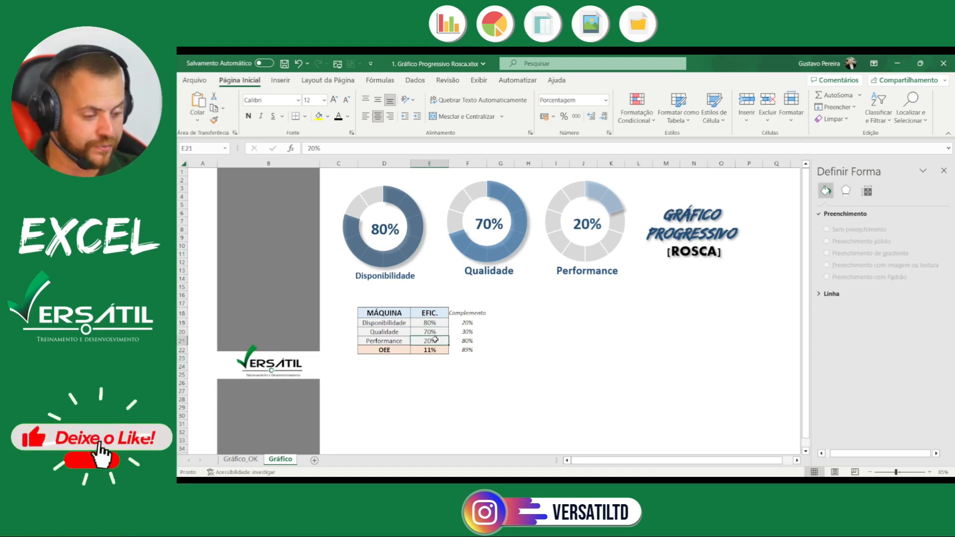
pyautogui.write('10')
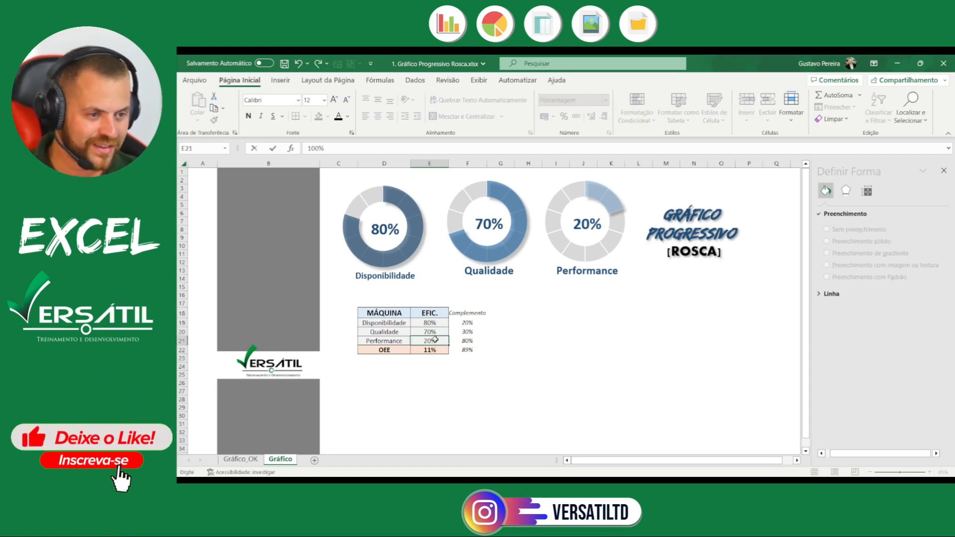
pyautogui.write('0')
pyautogui.press('Return')
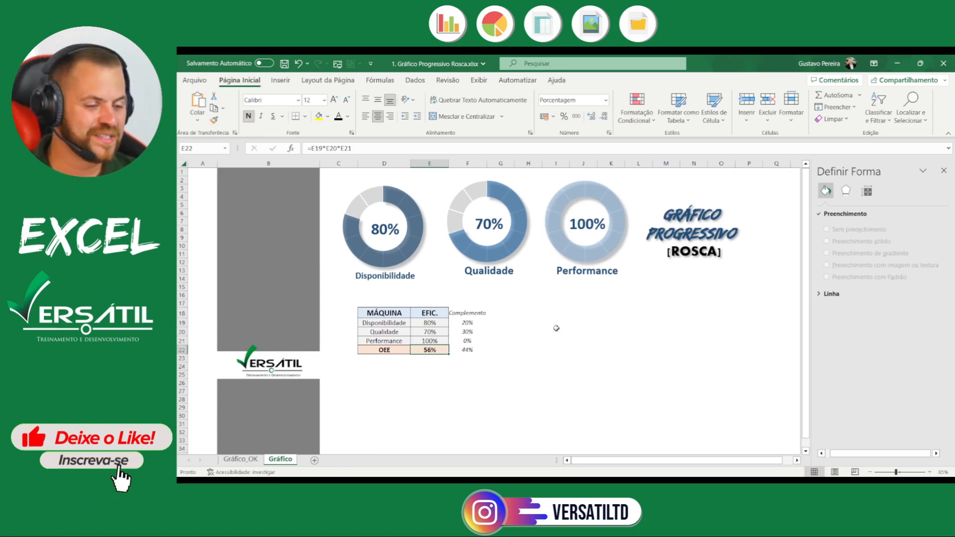
pyautogui.click(613, 329)
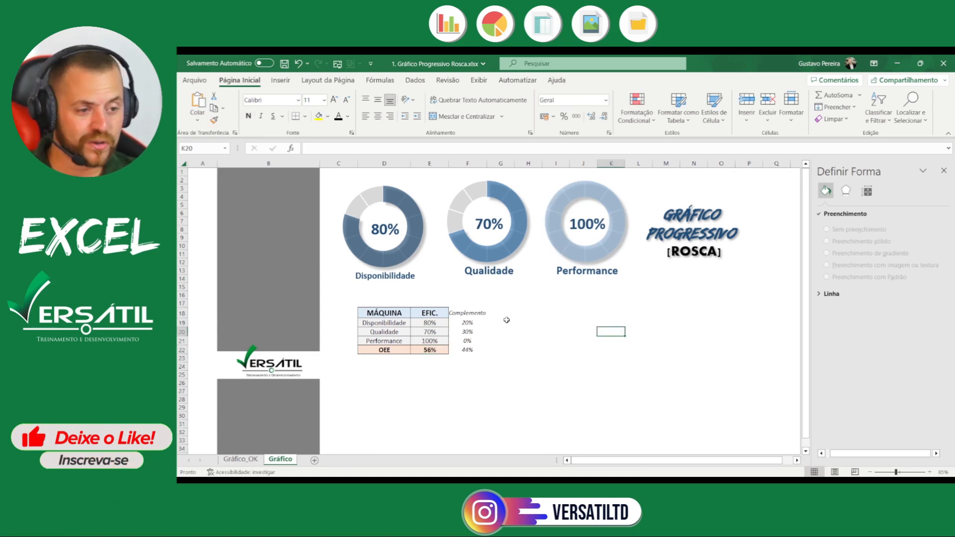
# Place a copy of the grouped Performance doughnut, with its percentage and label, over the gray sidebar in column B
pyautogui.click(609, 211)
pyautogui.moveTo(622, 208); pyautogui.dragTo(311, 282)
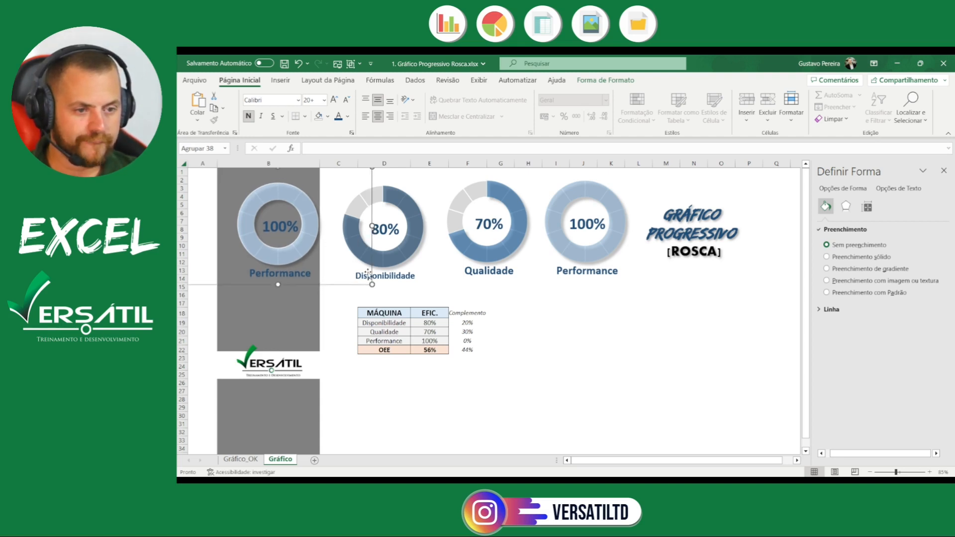
pyautogui.moveTo(372, 284); pyautogui.dragTo(366, 282)
pyautogui.hotkey('ctrl', 'z')
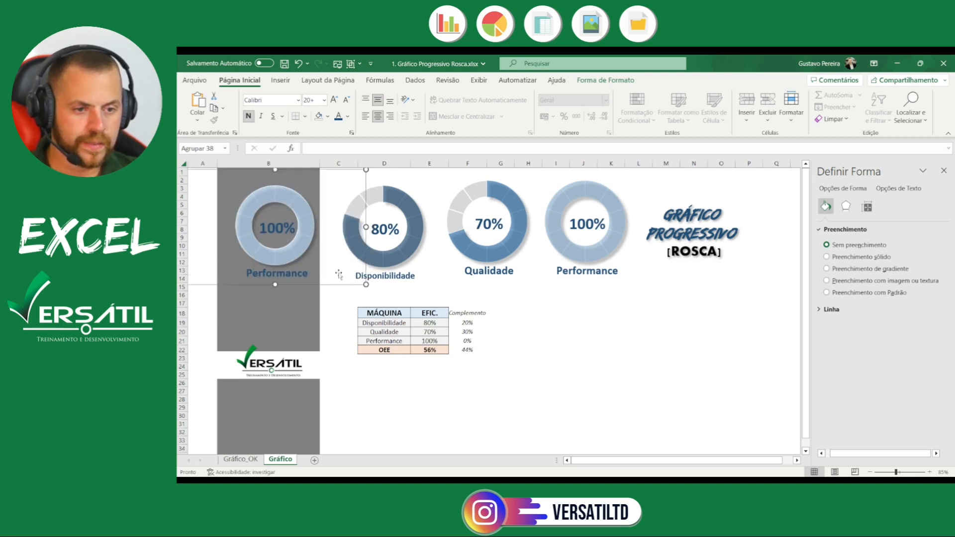
pyautogui.hotkey('ctrl', 'y')
pyautogui.hotkey('ctrl', 'z')
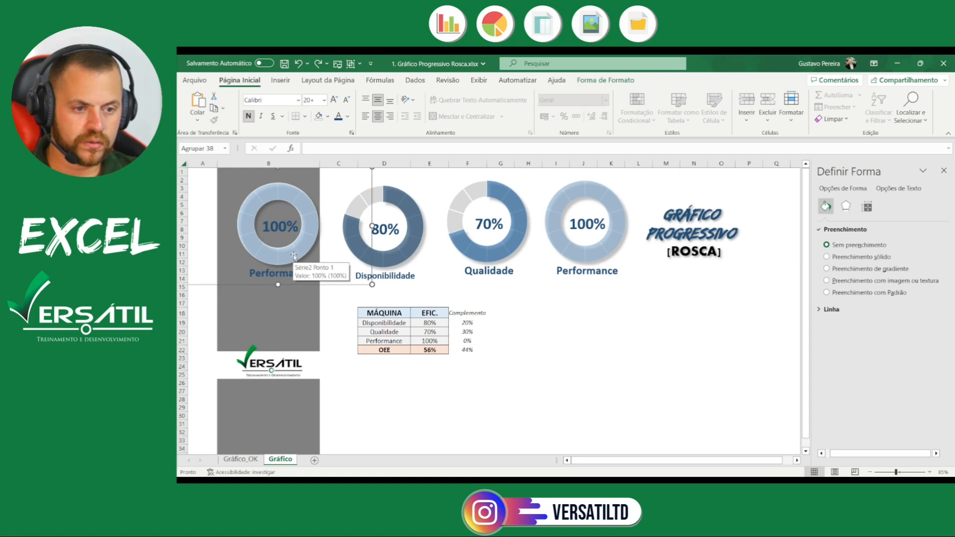
pyautogui.hotkey('ctrl', 'y')
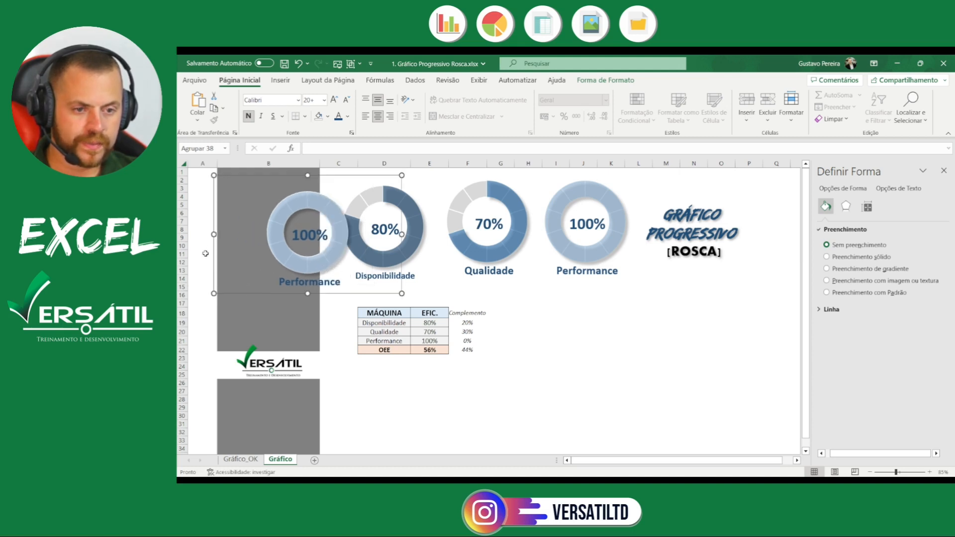
# Narrow the copied doughnut group and centre it horizontally in the upper part of the gray sidebar
pyautogui.moveTo(214, 234); pyautogui.dragTo(247, 237)
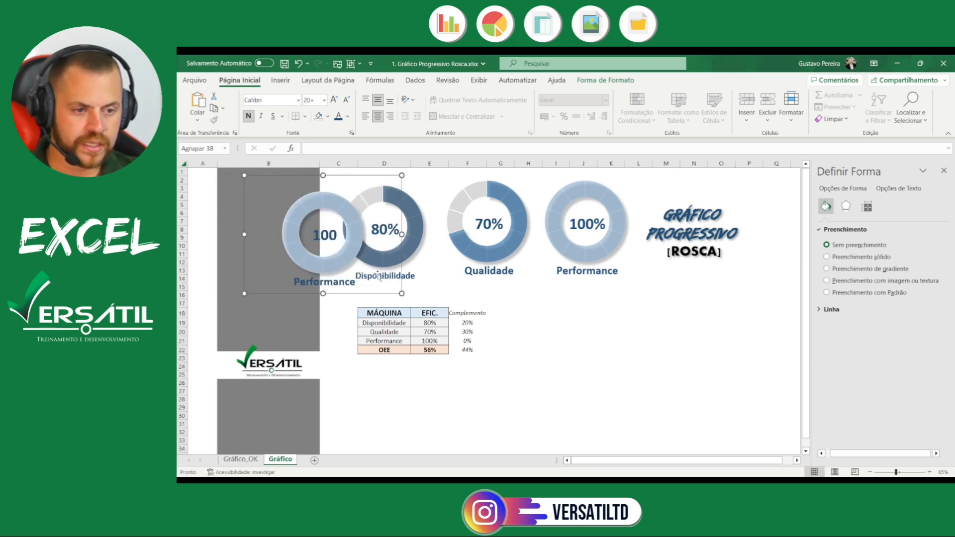
pyautogui.click(330, 239)
pyautogui.moveTo(309, 234); pyautogui.dragTo(300, 234)
pyautogui.moveTo(369, 294); pyautogui.dragTo(316, 287)
# Change the font colour of the sidebar doughnut's percentage and label text boxes to white
pyautogui.click(272, 232)
pyautogui.moveTo(276, 242); pyautogui.dragTo(278, 243)
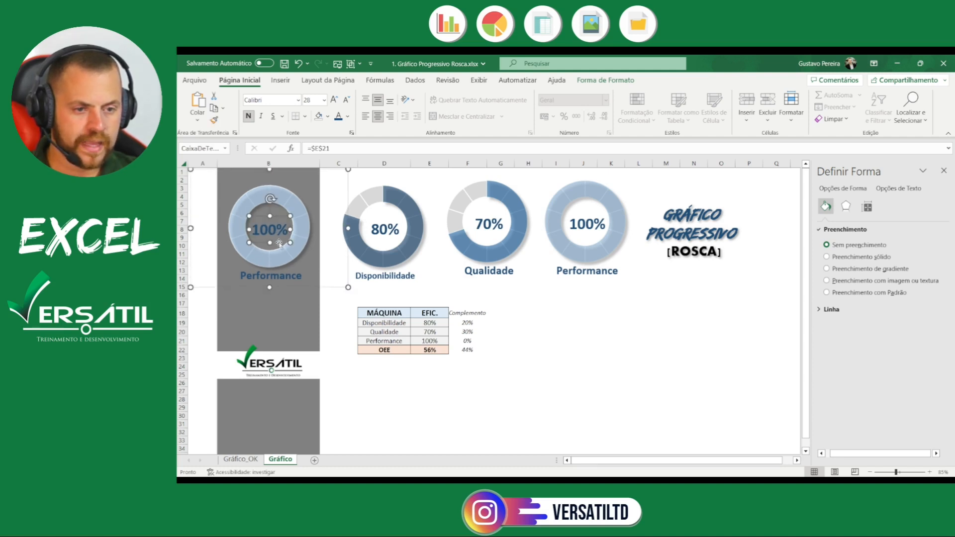
pyautogui.click(287, 274)
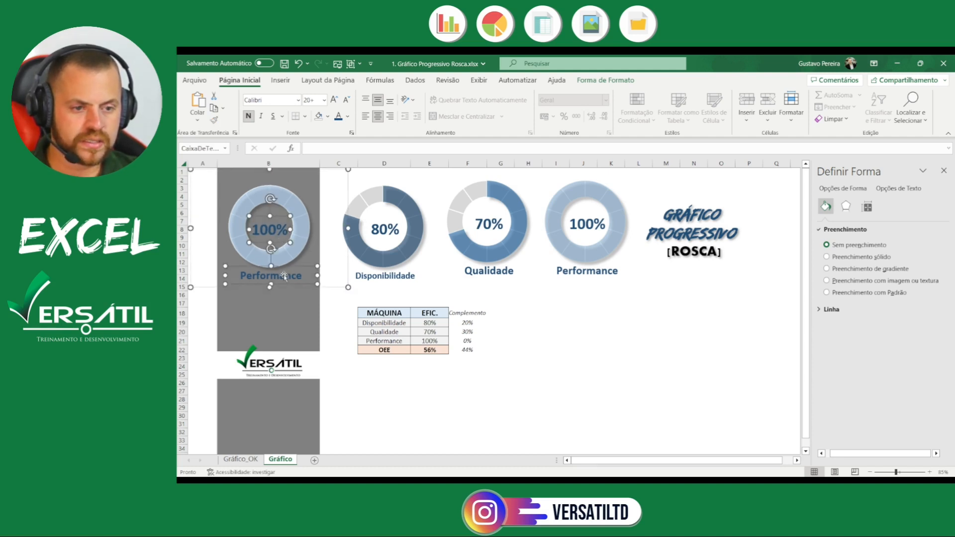
pyautogui.click(347, 116)
pyautogui.click(345, 149)
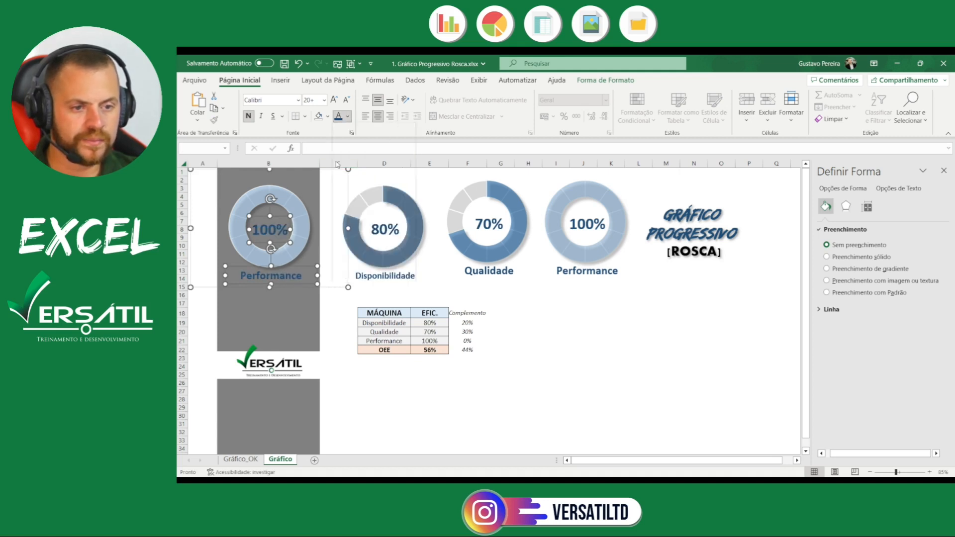
pyautogui.click(605, 330)
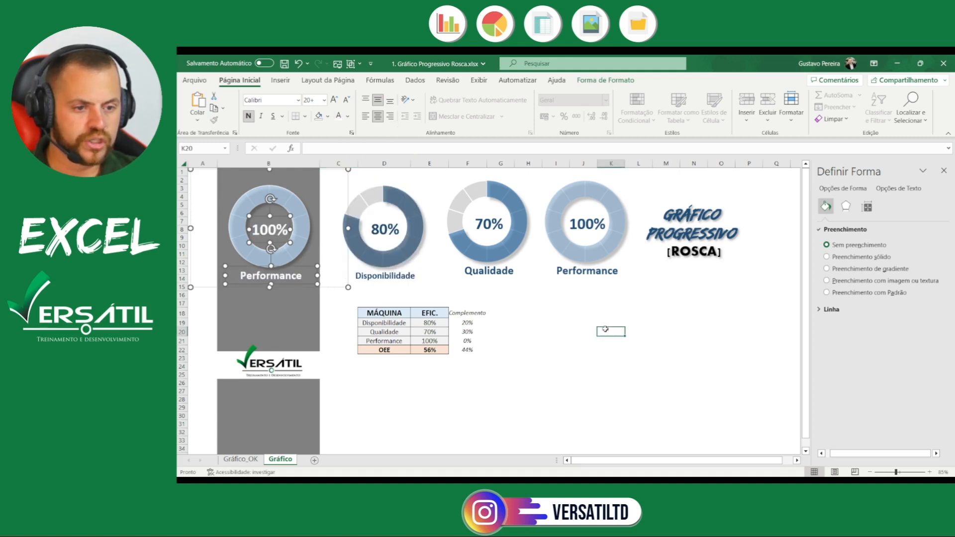
# Move the sidebar doughnut's progress series data range to the OEE row, E22:F22
pyautogui.click(290, 202)
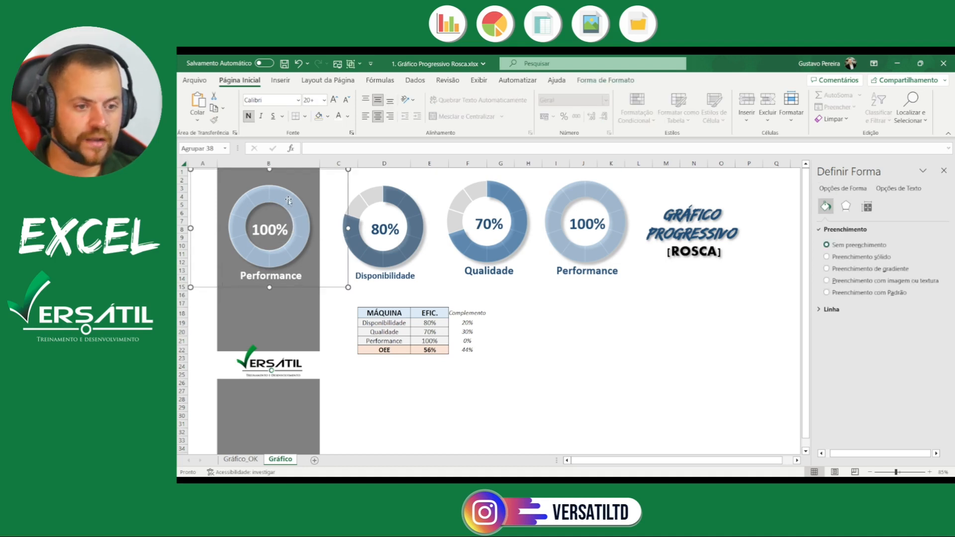
pyautogui.click(288, 200)
pyautogui.moveTo(467, 346); pyautogui.dragTo(462, 350)
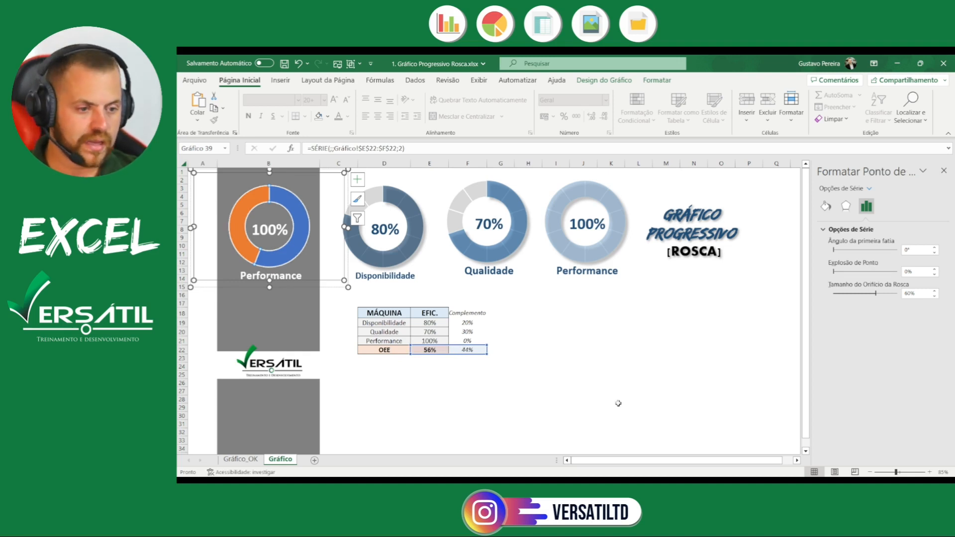
pyautogui.click(614, 358)
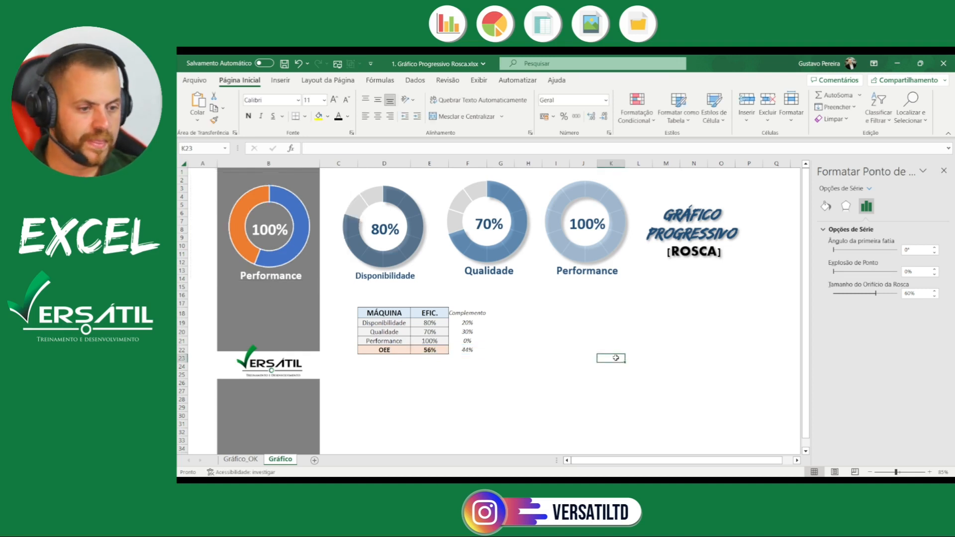
# Apply the saved "Gráfico aula" template to the sidebar doughnut as its chart type
pyautogui.click(284, 202)
pyautogui.click(285, 201)
pyautogui.rightClick(284, 201)
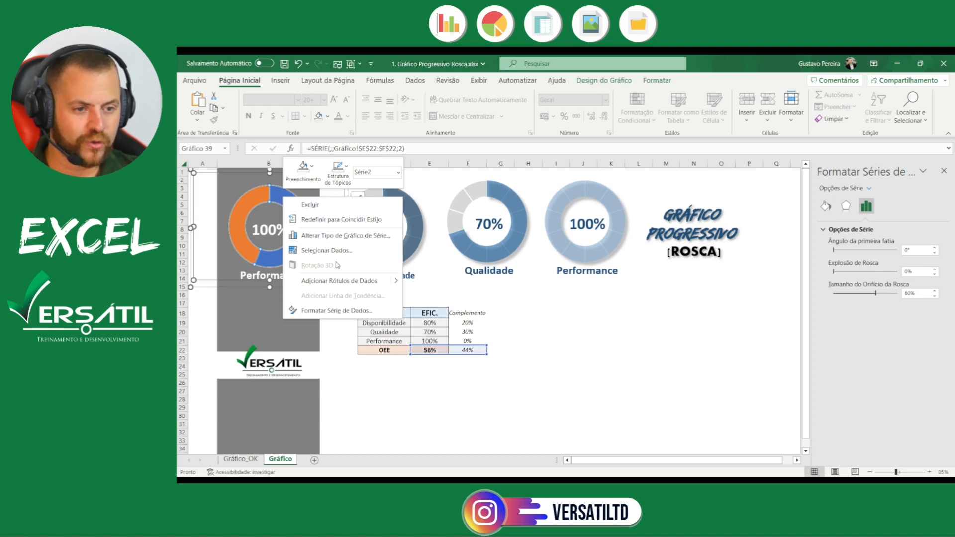
pyautogui.click(343, 236)
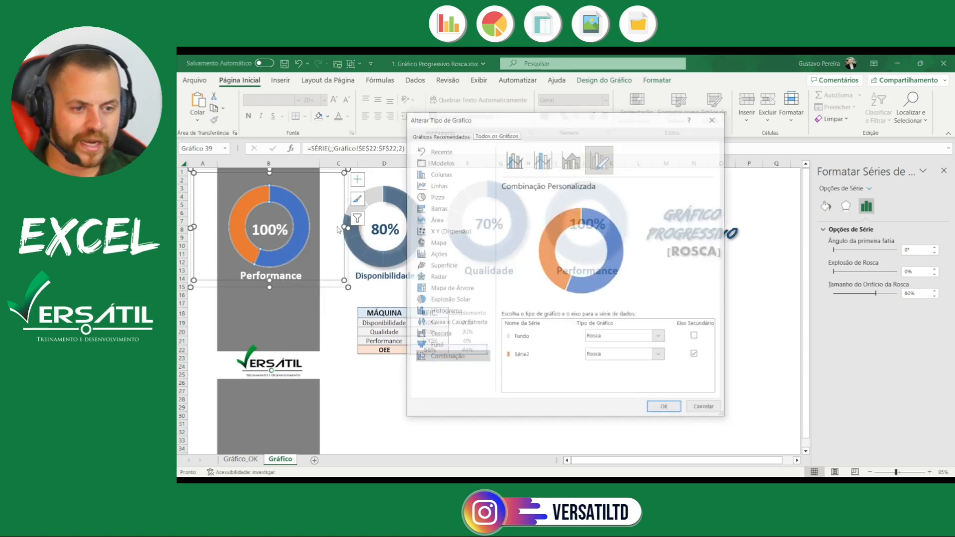
pyautogui.click(456, 163)
pyautogui.doubleClick(570, 189)
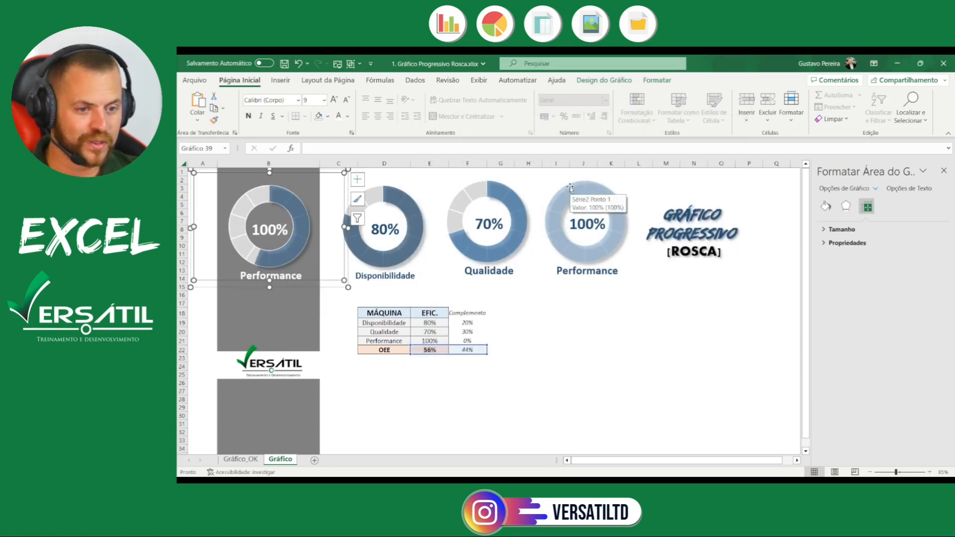
# Relink the sidebar doughnut's percentage text box to cell E22 and its label text box to cell D22
pyautogui.click(582, 332)
pyautogui.click(286, 268)
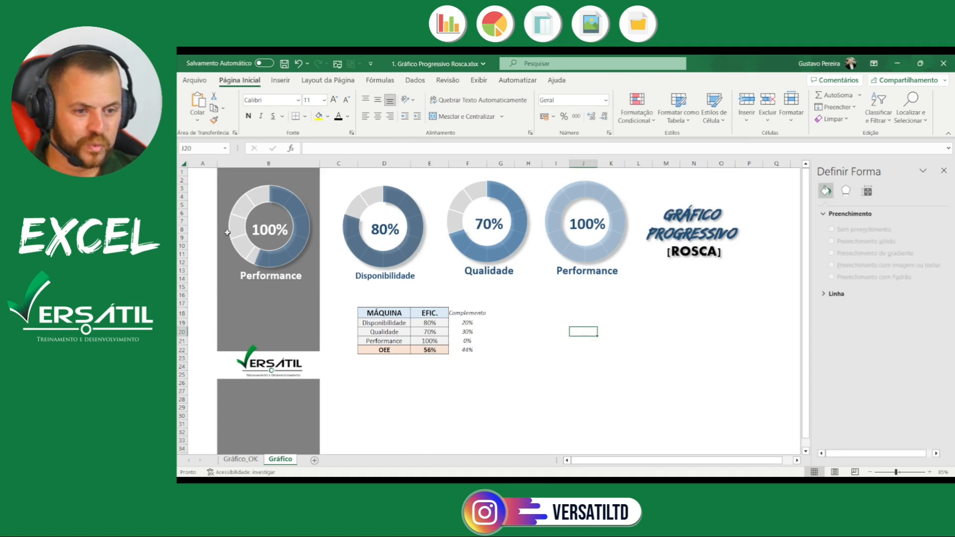
pyautogui.click(281, 232)
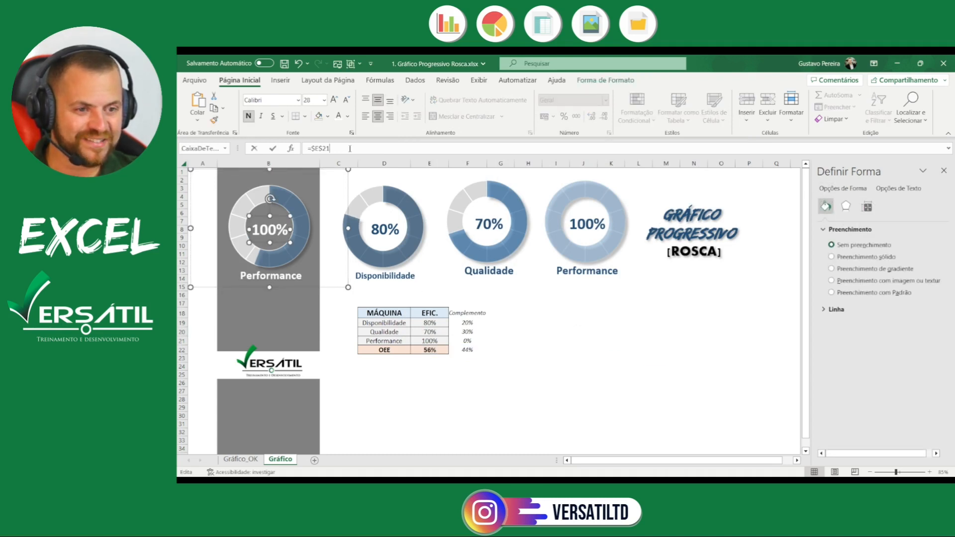
pyautogui.click(350, 149)
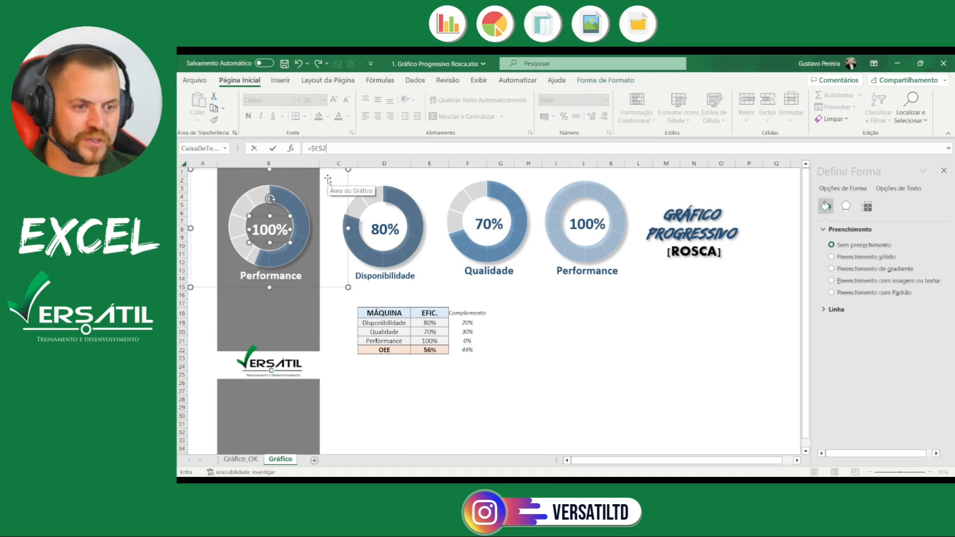
pyautogui.press('Return')
pyautogui.click(271, 279)
pyautogui.click(342, 151)
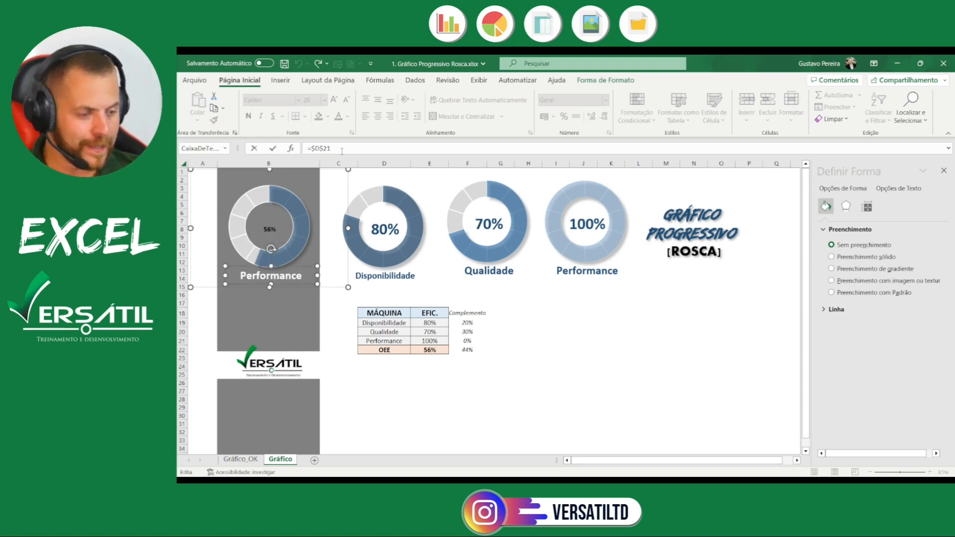
pyautogui.press('Return')
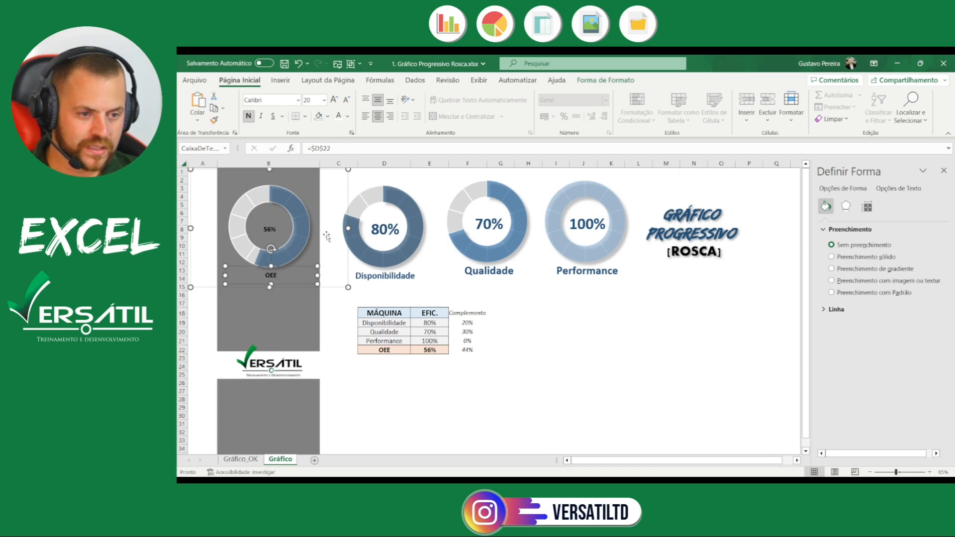
# Copy the Disponibilidade percentage's formatting onto the sidebar doughnut's text boxes and colour their text white
pyautogui.click(383, 230)
pyautogui.click(383, 230)
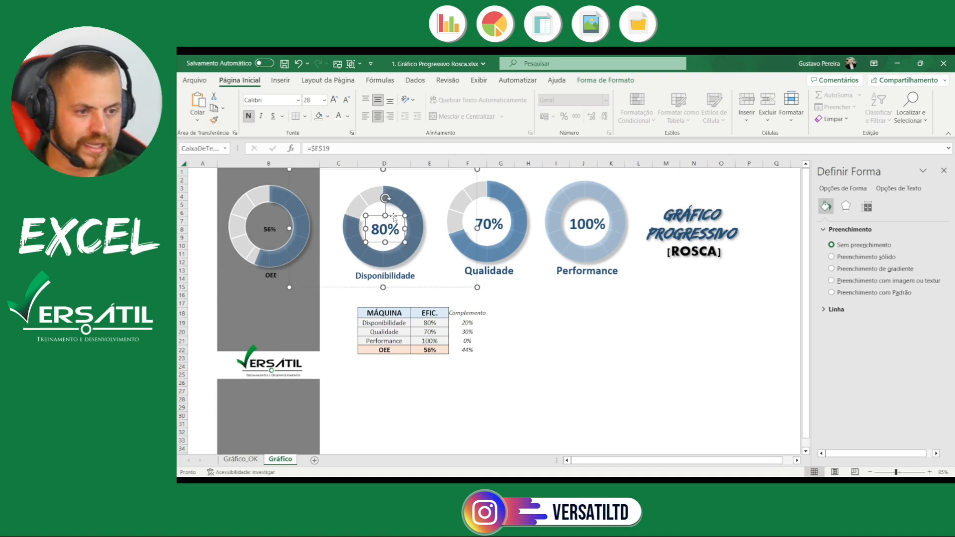
pyautogui.click(214, 120)
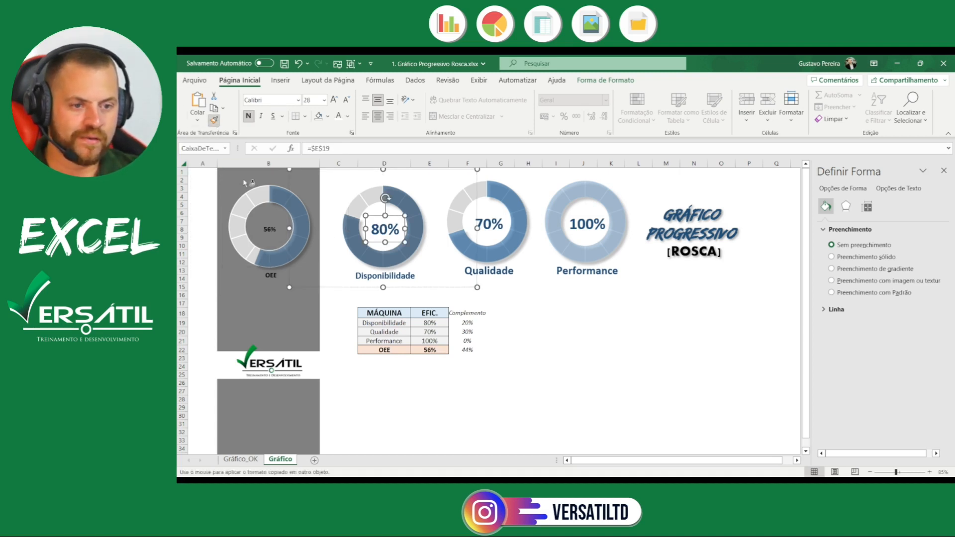
pyautogui.click(272, 232)
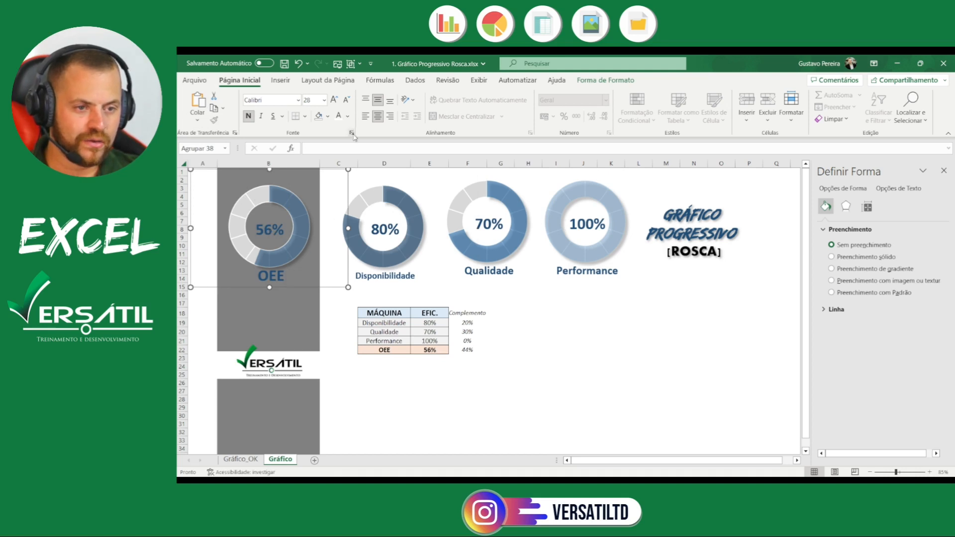
pyautogui.click(341, 119)
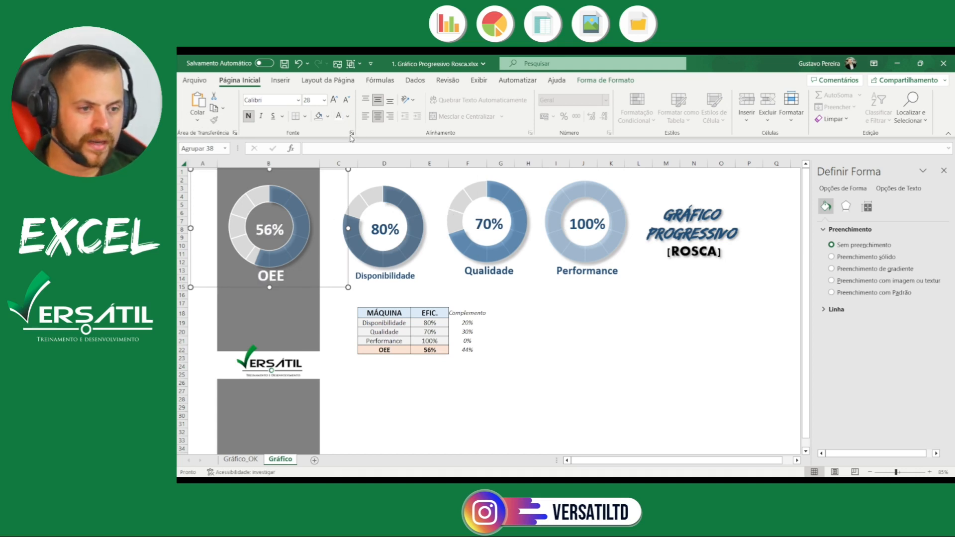
# Set the sidebar doughnut's percentage to font size 32 and its OEE label to font size 40
pyautogui.click(333, 100)
pyautogui.click(334, 99)
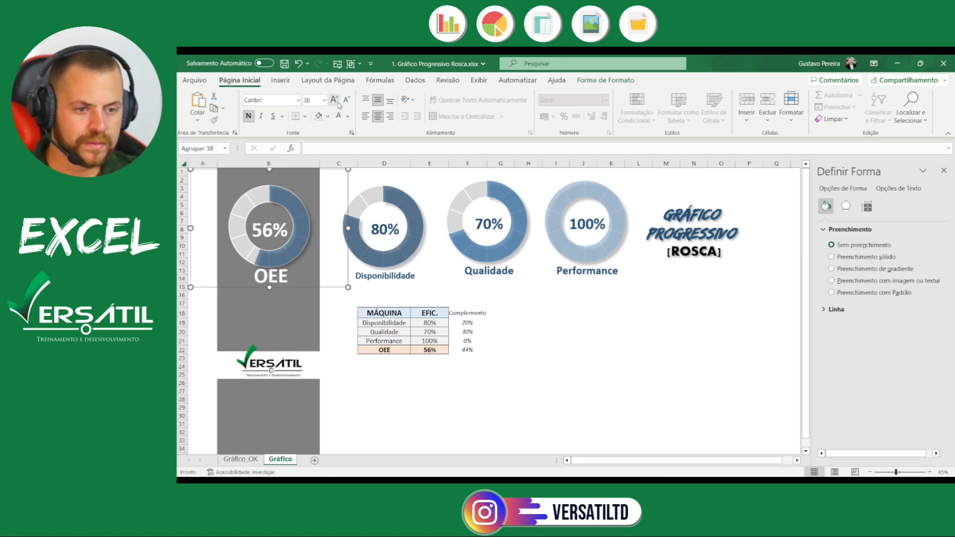
pyautogui.click(347, 101)
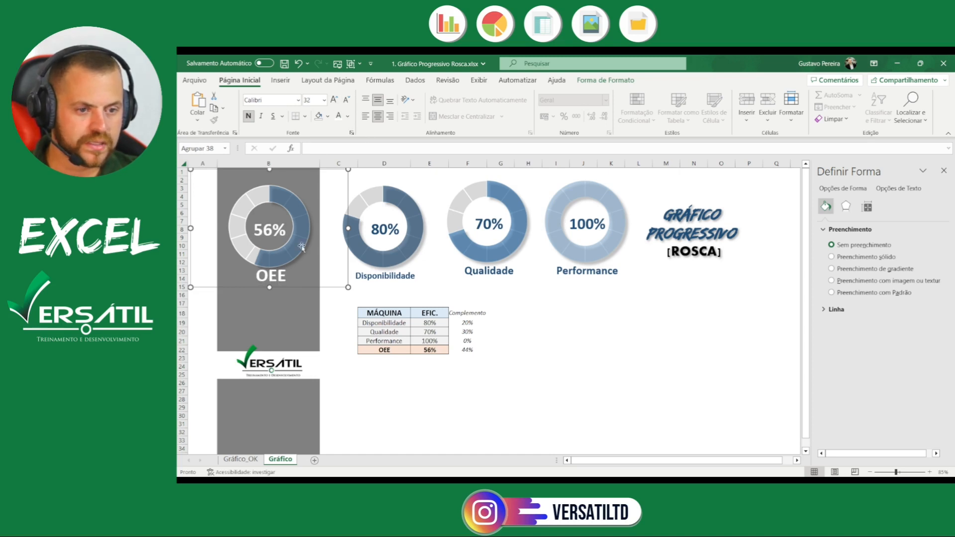
pyautogui.click(278, 282)
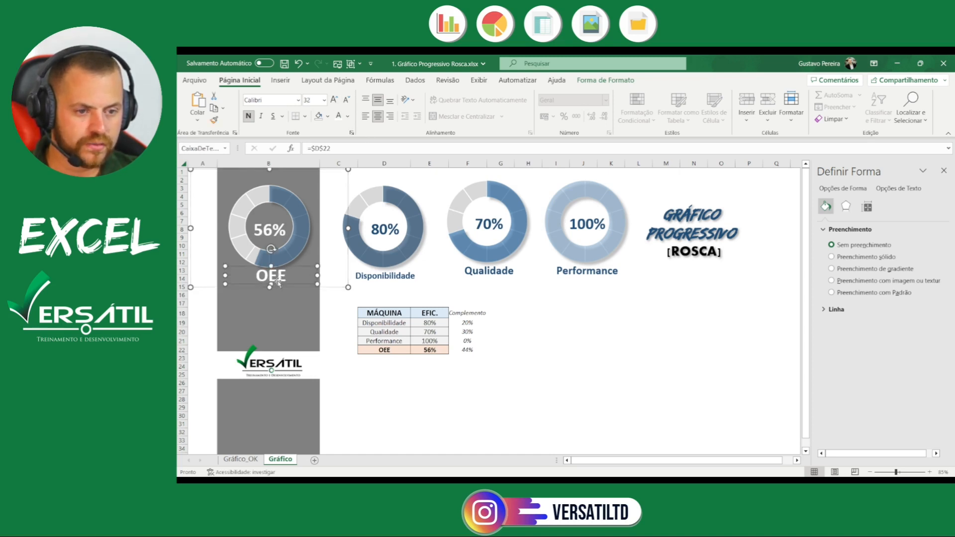
pyautogui.click(334, 100)
pyautogui.click(334, 99)
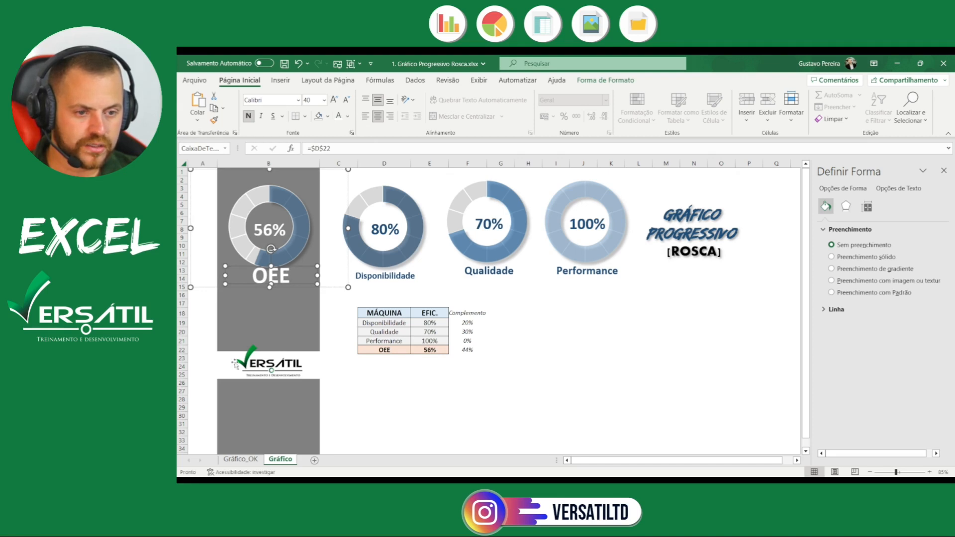
# Stretch the OEE doughnut group slightly downward, enlarge its ring, and move the percentage up to the ring's centre
pyautogui.moveTo(270, 287); pyautogui.dragTo(270, 297)
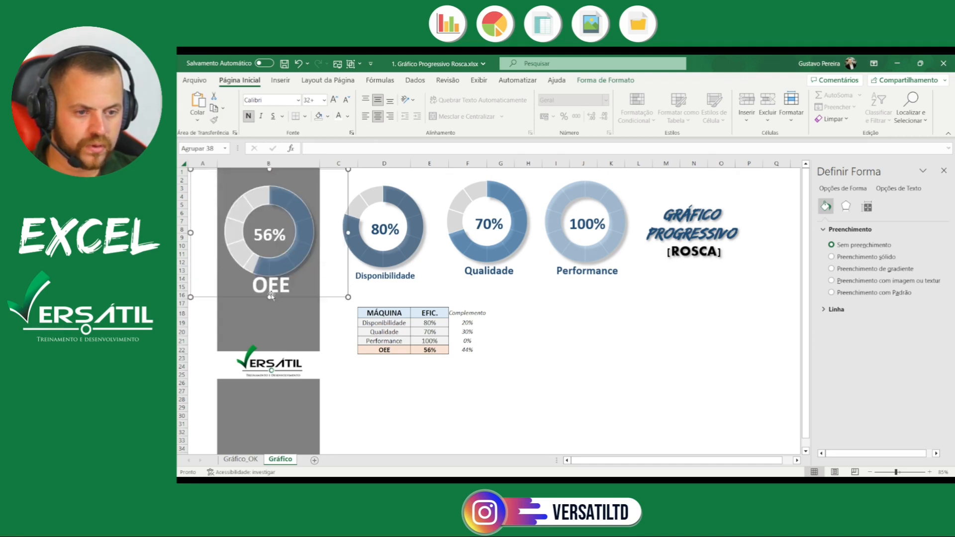
pyautogui.click(294, 255)
pyautogui.click(294, 255)
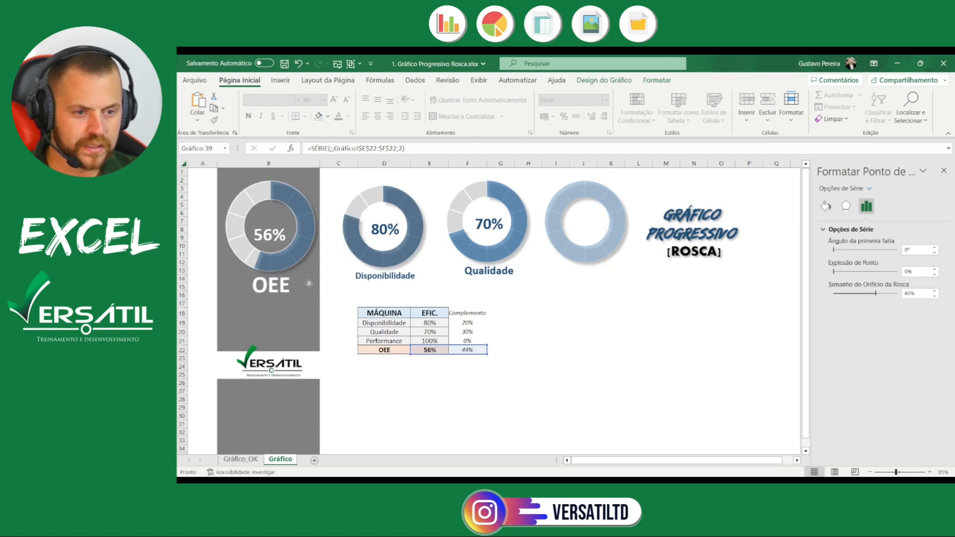
pyautogui.click(282, 221)
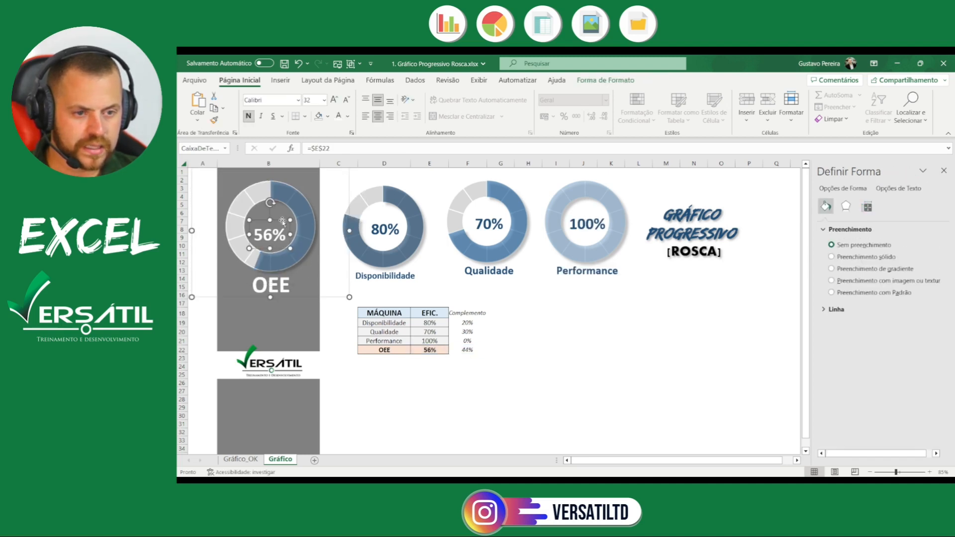
pyautogui.moveTo(282, 220); pyautogui.dragTo(282, 214)
pyautogui.click(661, 333)
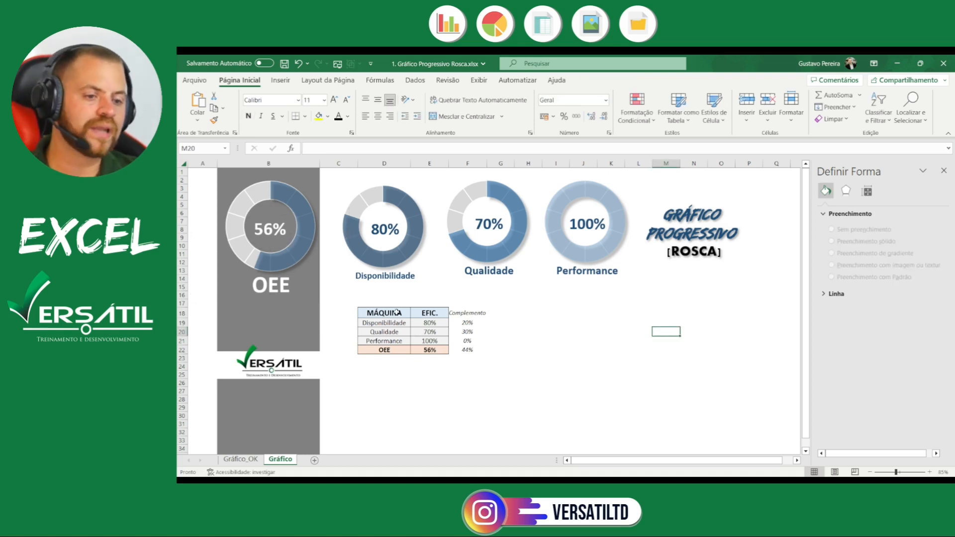
# Change the solid fill of the OEE doughnut's progress slice to a dark orange theme shade
pyautogui.click(289, 197)
pyautogui.click(288, 198)
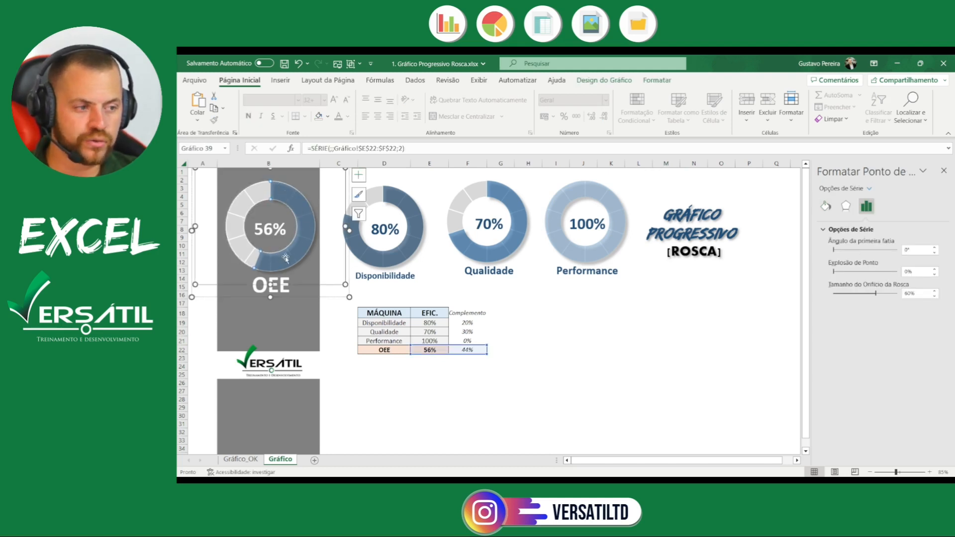
pyautogui.click(825, 205)
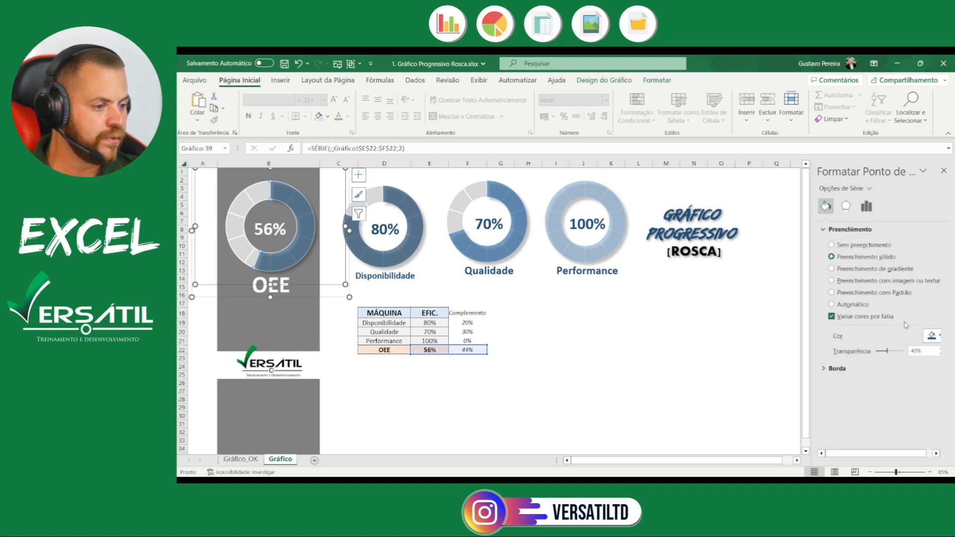
pyautogui.click(939, 337)
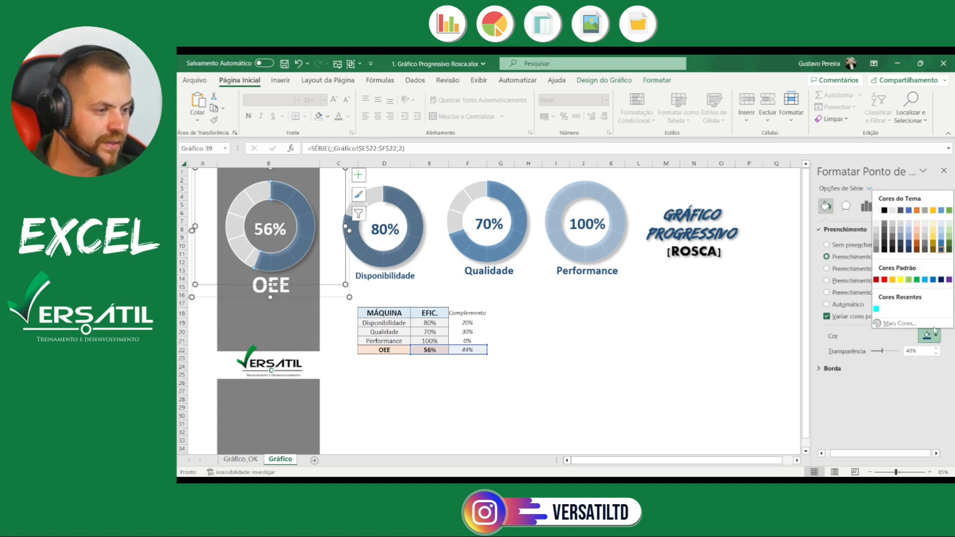
pyautogui.click(920, 229)
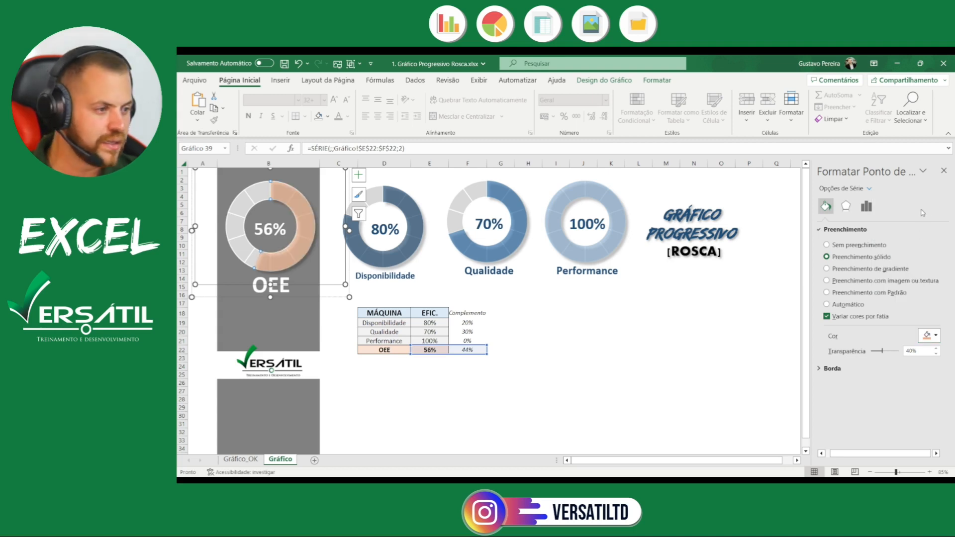
pyautogui.click(938, 336)
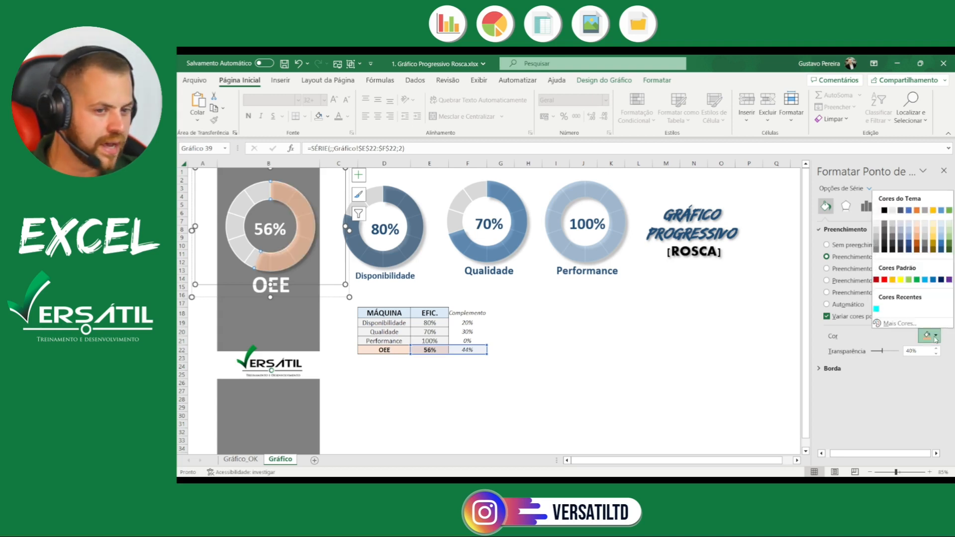
pyautogui.click(918, 246)
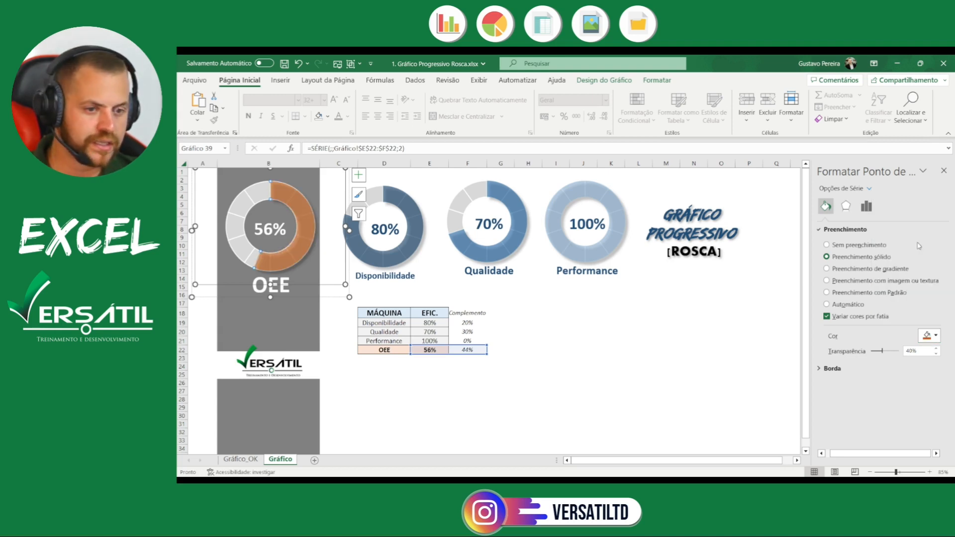
pyautogui.click(575, 312)
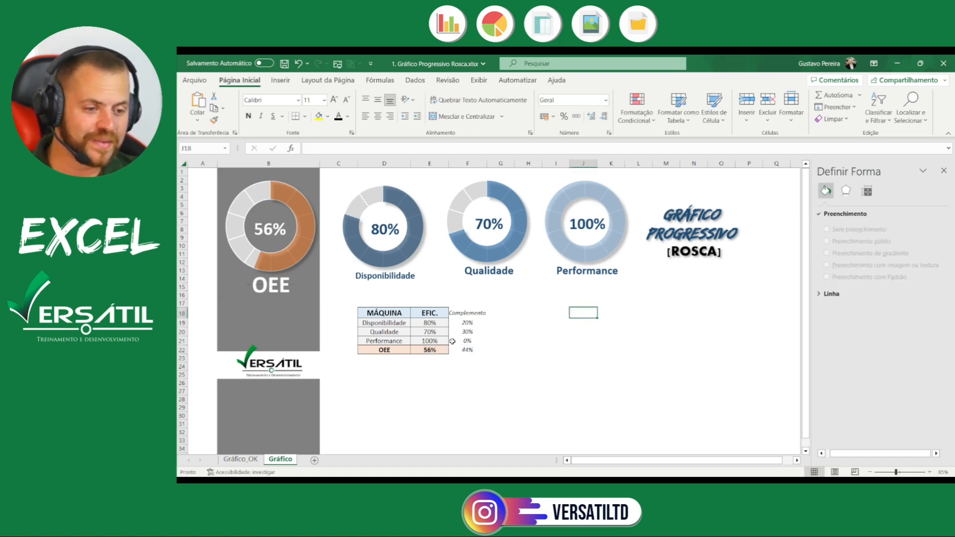
# Set the Disponibilidade efficiency in cell E19 to 58%
pyautogui.click(433, 324)
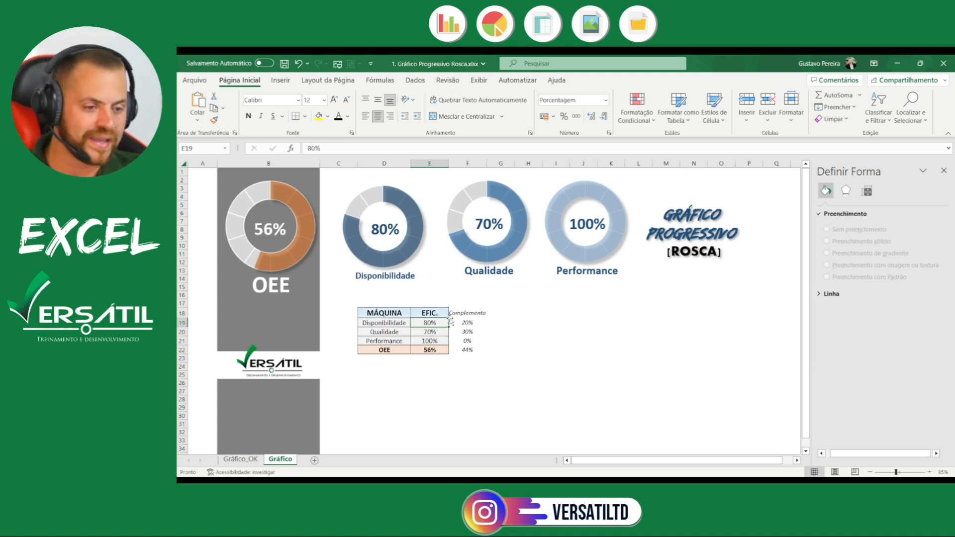
pyautogui.write('58')
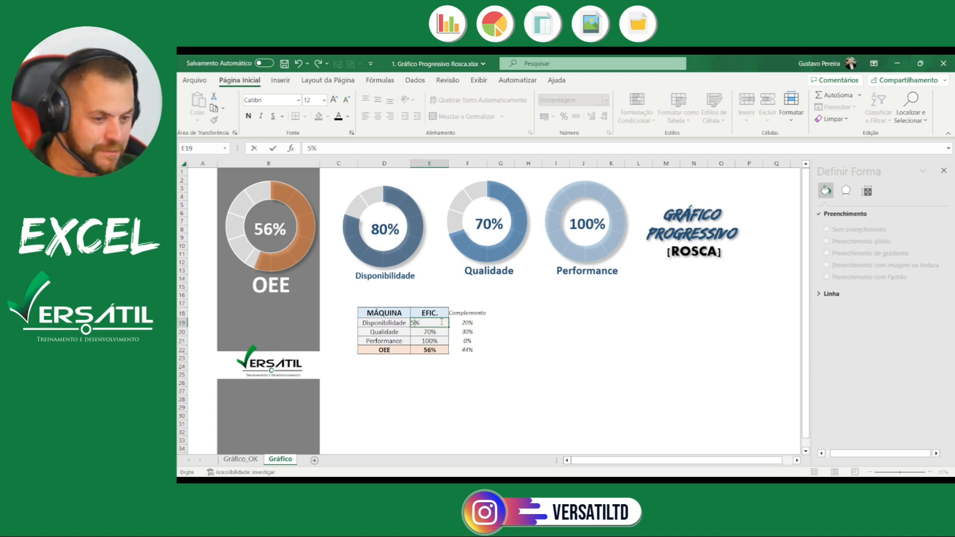
pyautogui.press('Return')
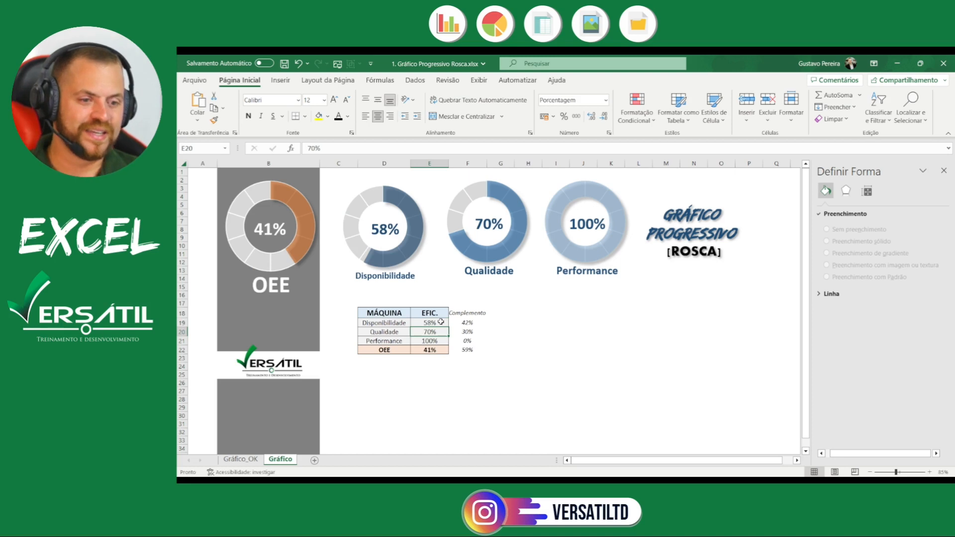